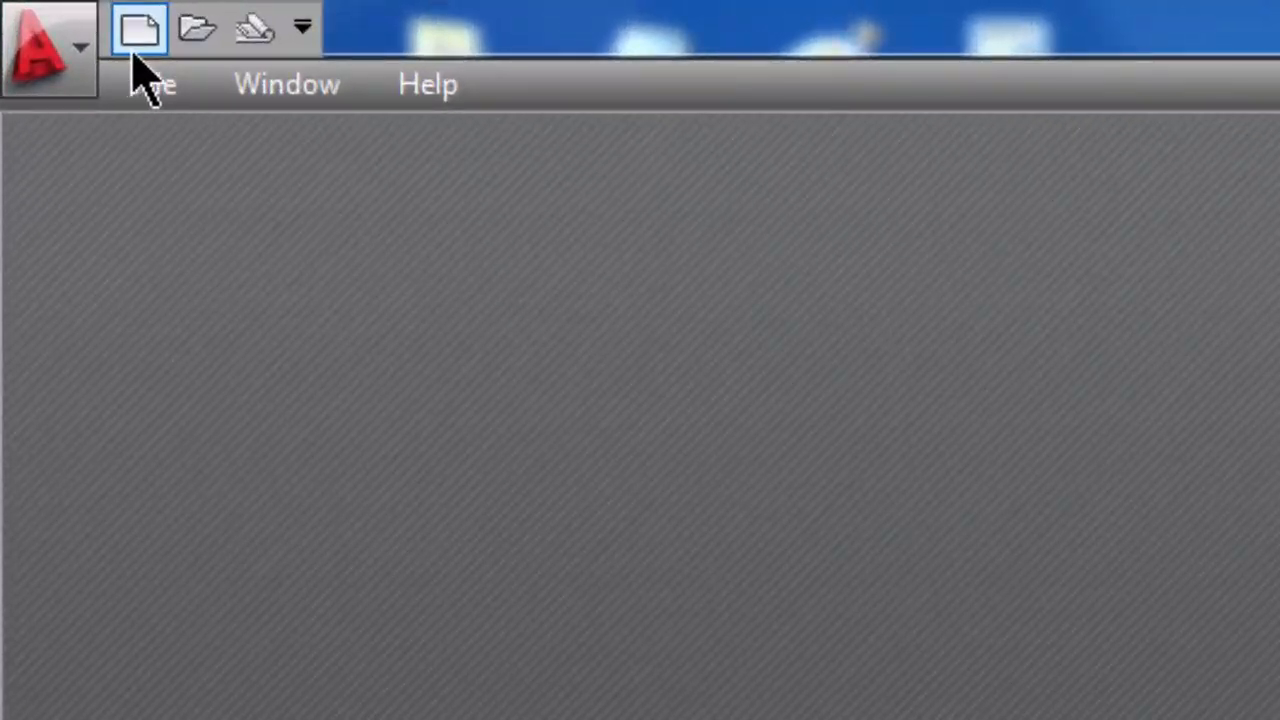
Step: Create a new drawing from the acad.dwt template
{"action": "left_click", "coordinate": [136, 44]}
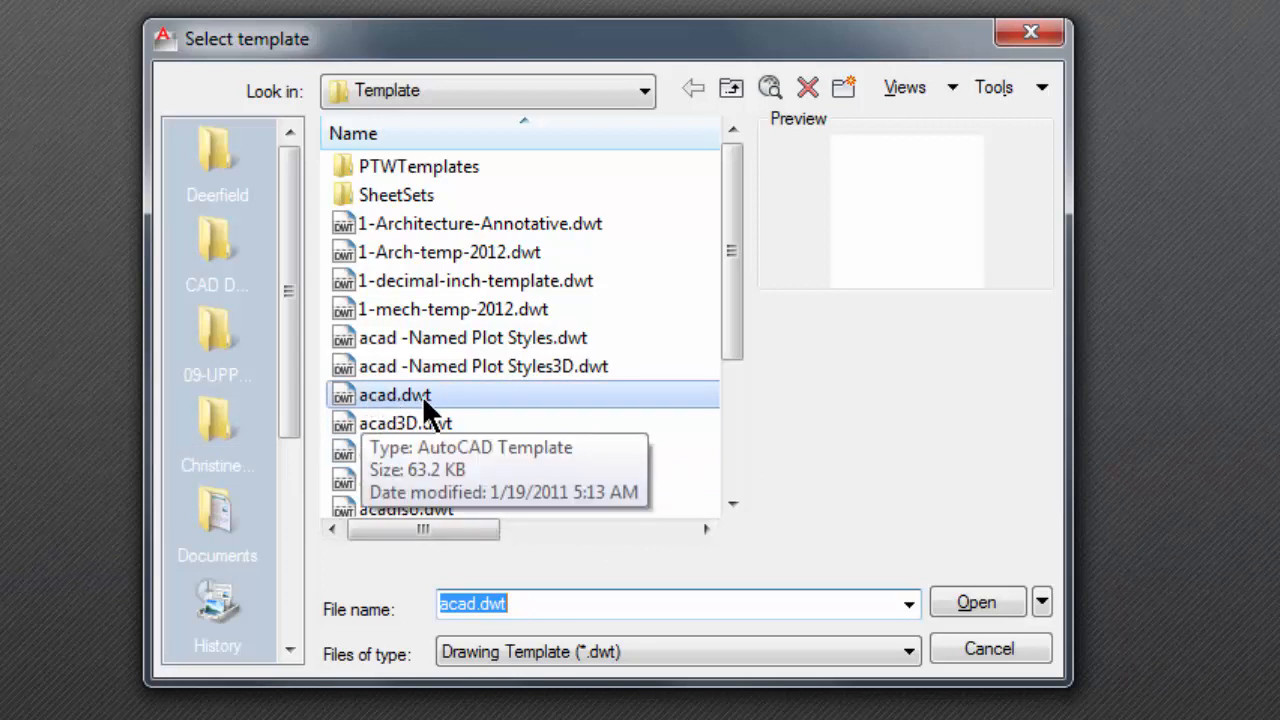
{"action": "left_click", "coordinate": [962, 594]}
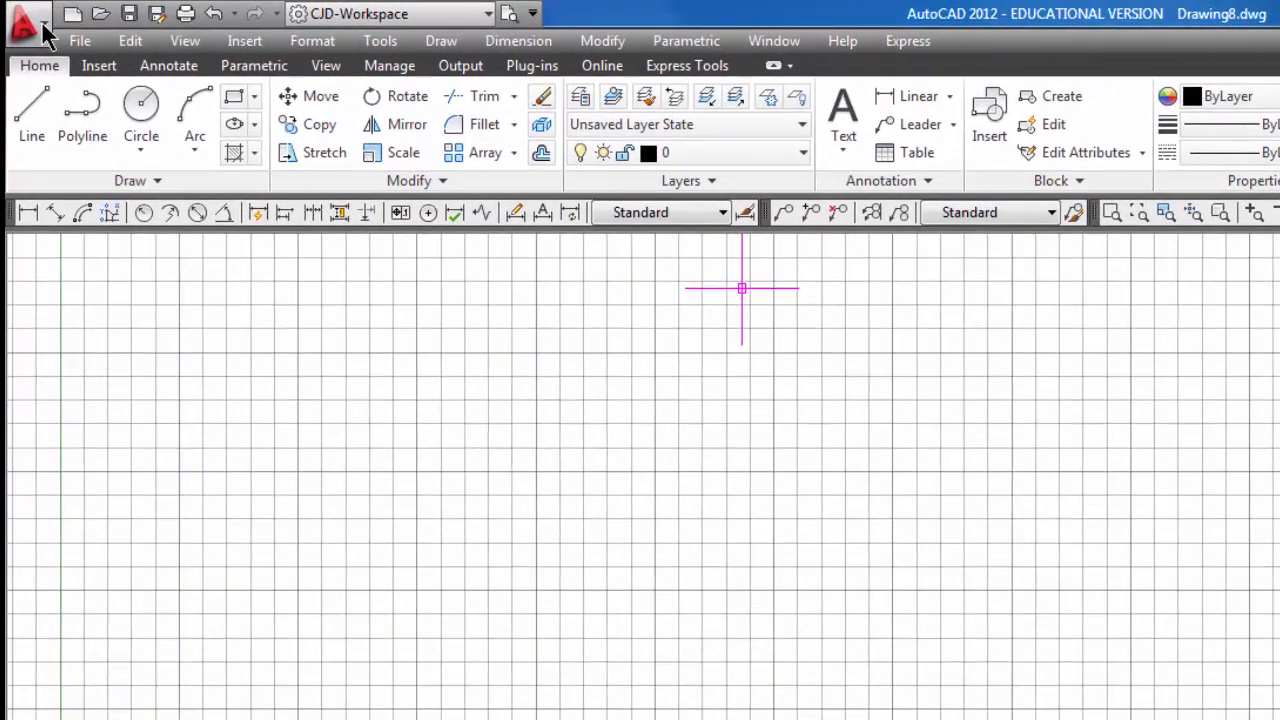
Step: Set the drawing's length units to Architectural with a precision of 0'-0 1/32"
{"action": "left_click", "coordinate": [42, 28]}
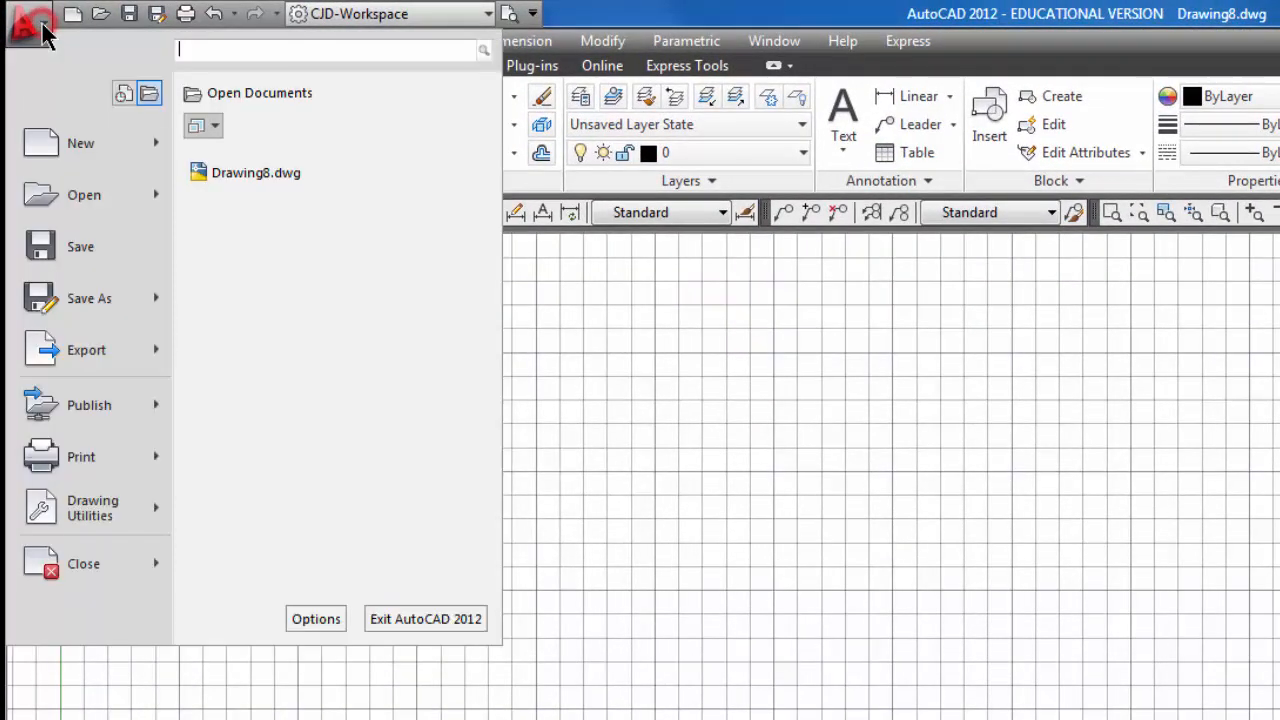
{"action": "mouse_move", "coordinate": [80, 508]}
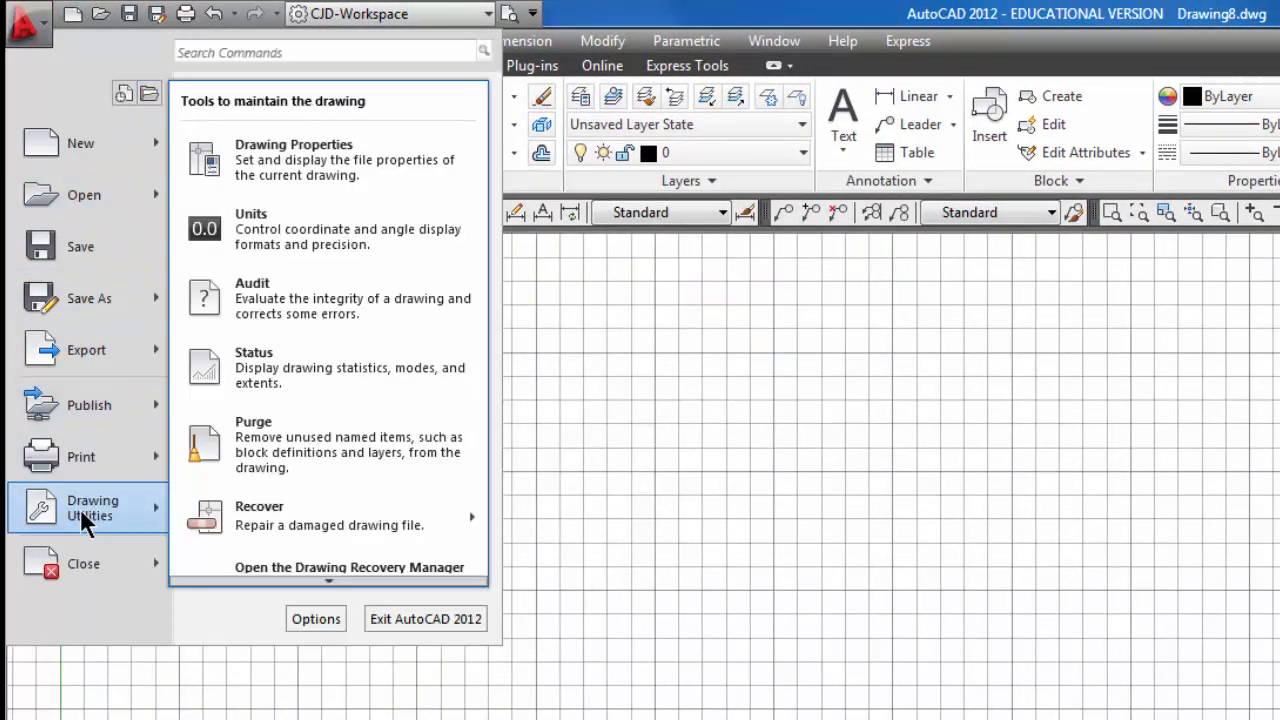
{"action": "left_click", "coordinate": [280, 245]}
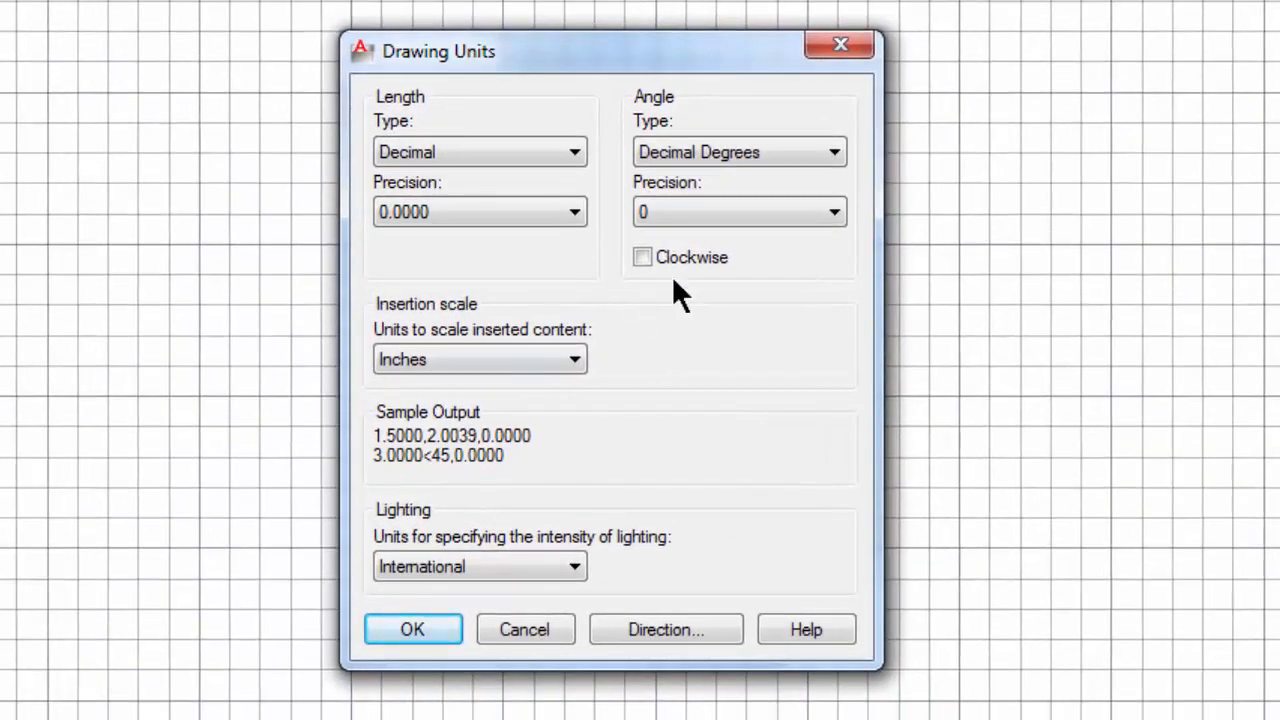
{"action": "left_click", "coordinate": [572, 153]}
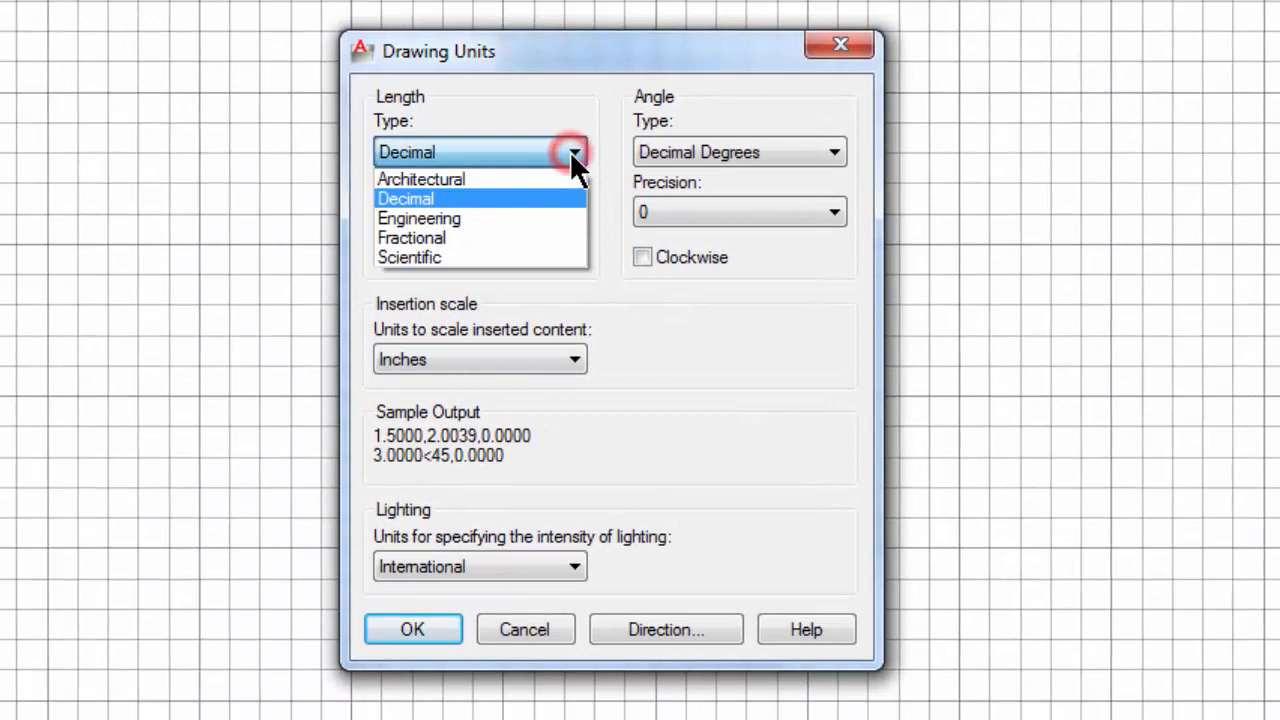
{"action": "left_click", "coordinate": [487, 185]}
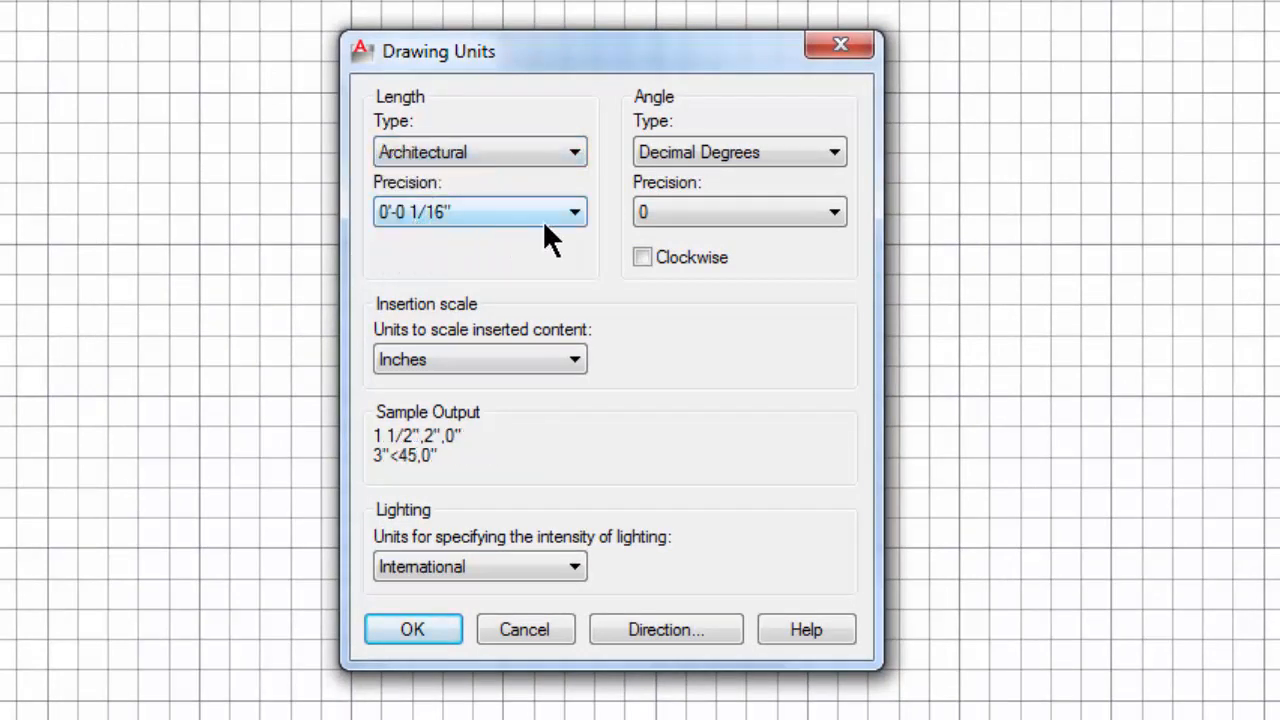
{"action": "left_click", "coordinate": [574, 212]}
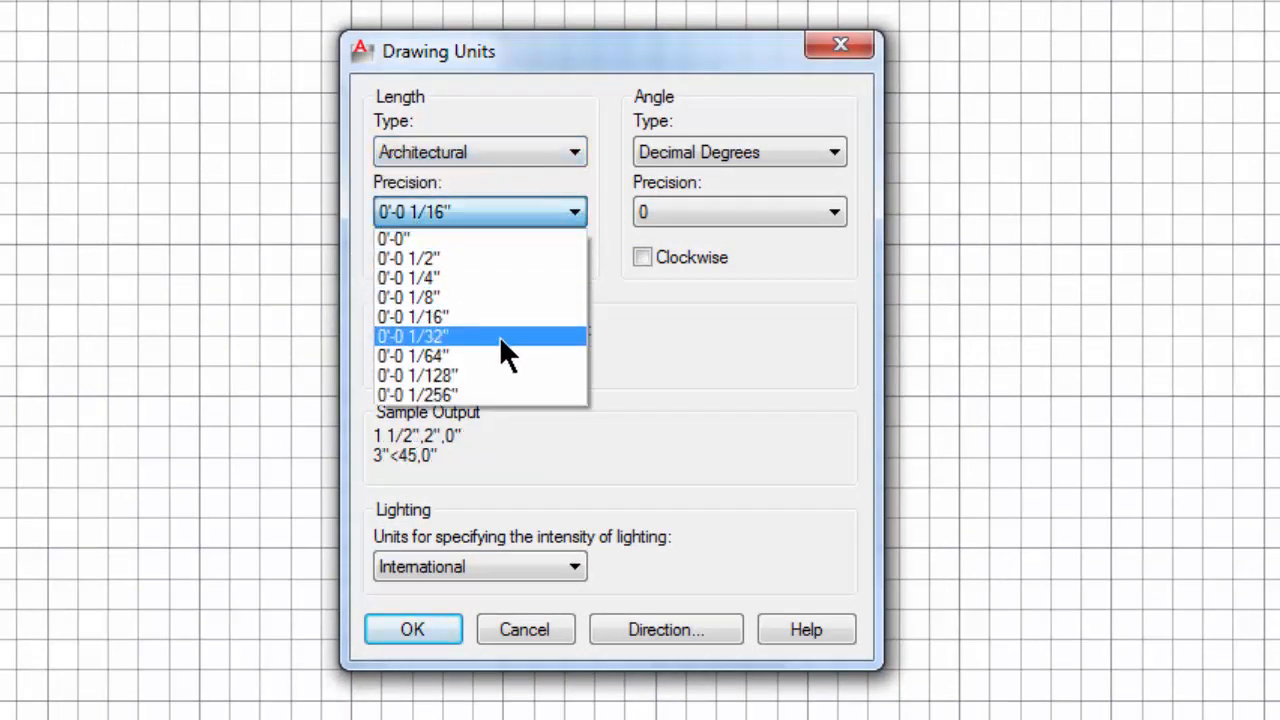
{"action": "left_click", "coordinate": [439, 337]}
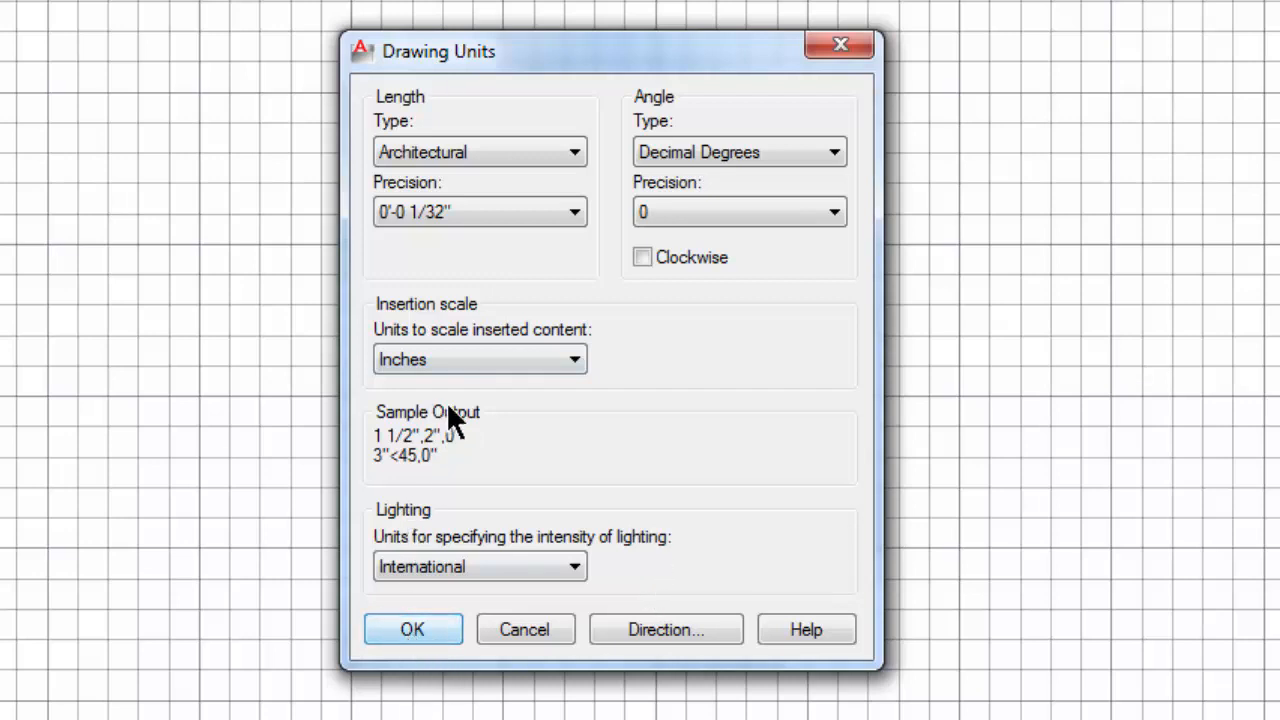
{"action": "left_click", "coordinate": [418, 628]}
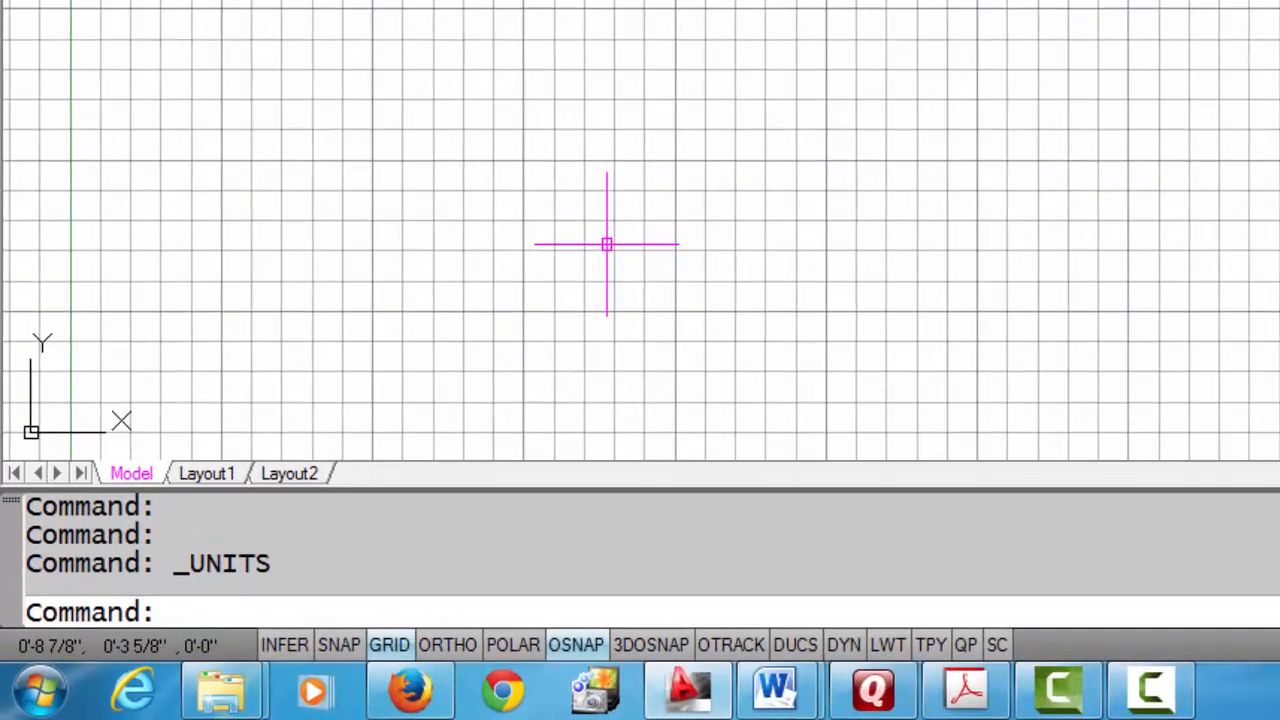
Step: Set the model space limits from the default lower left corner 0'-0",0'-0" to the upper right corner 50',50'
{"action": "type", "text": "limits"}
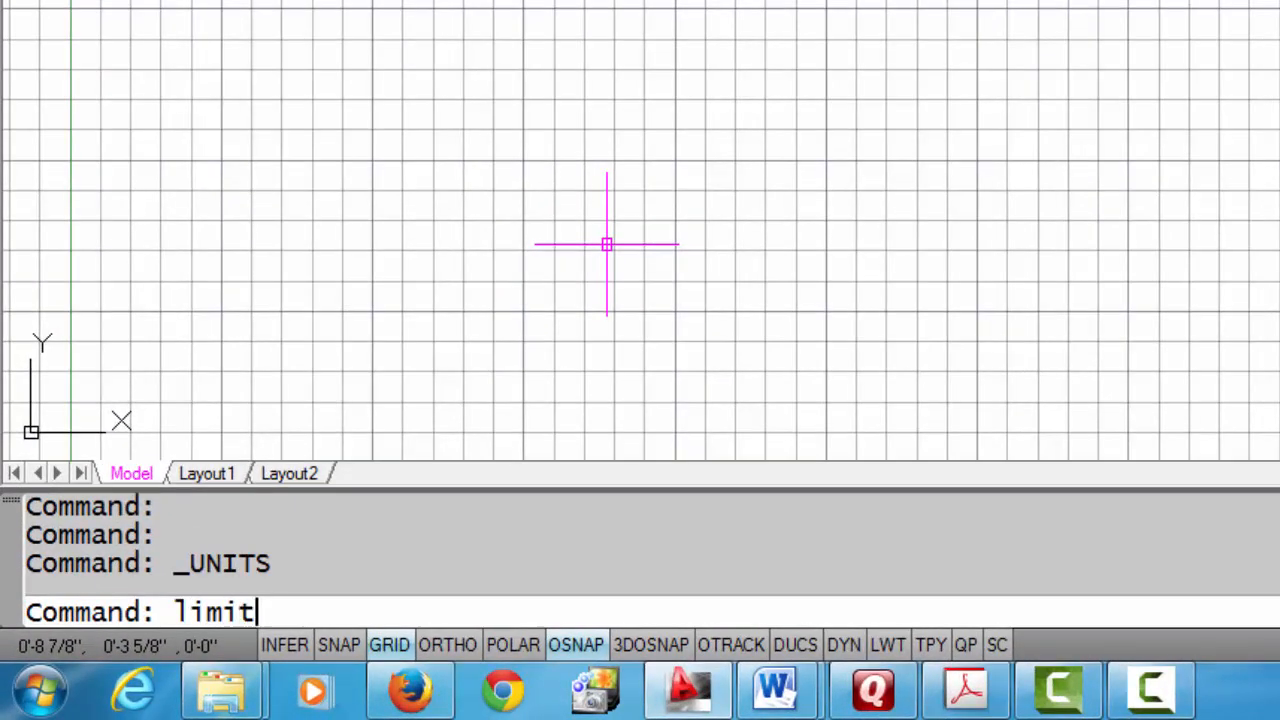
{"action": "key", "text": "Return"}
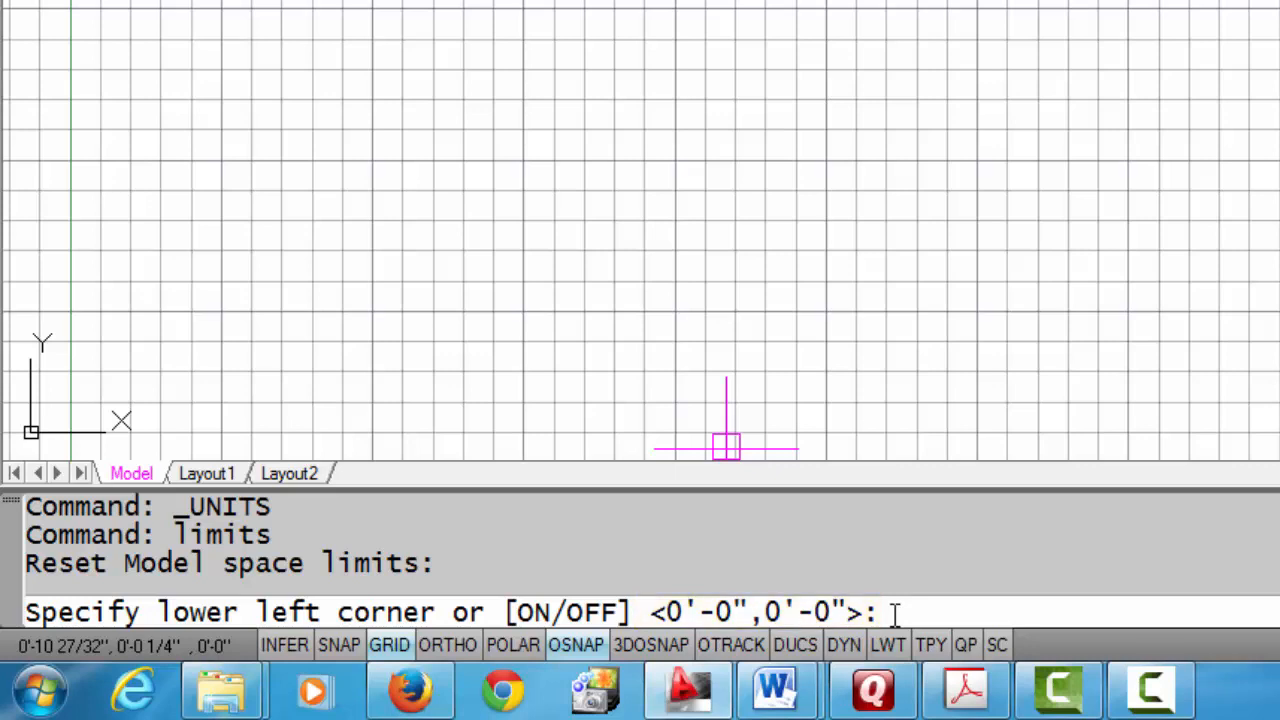
{"action": "key", "text": "Return"}
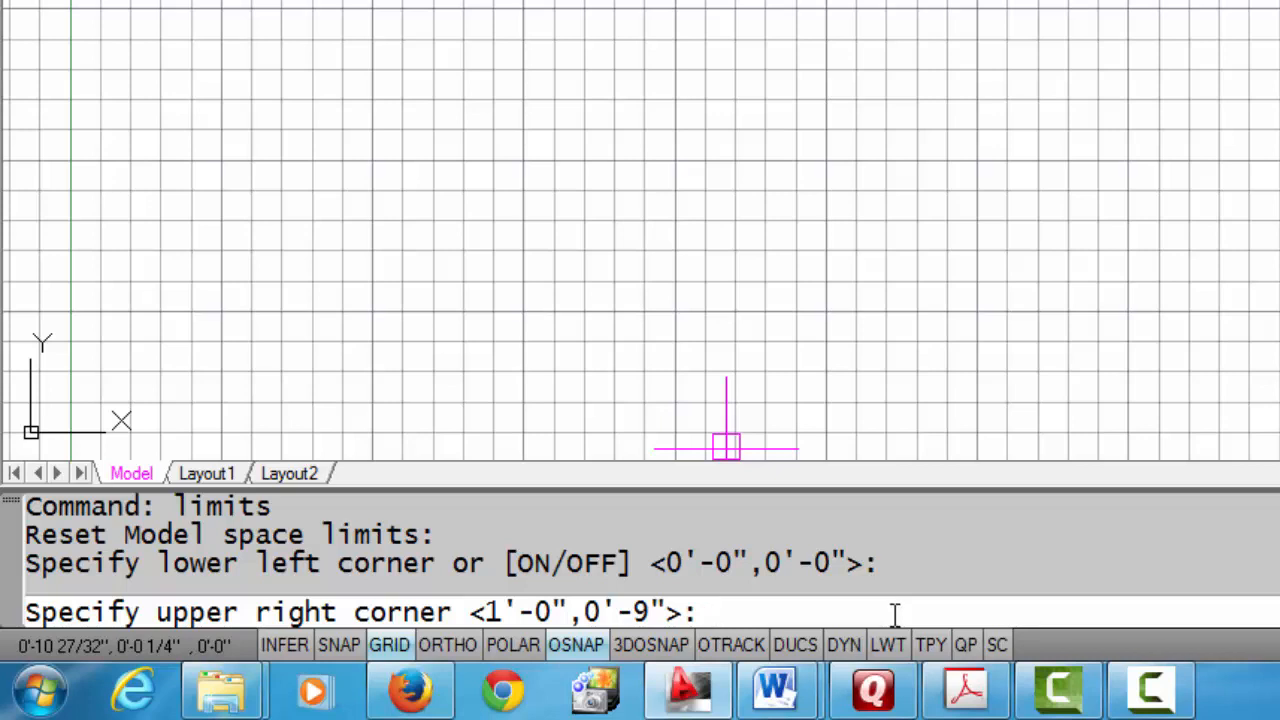
{"action": "type", "text": "50',5"}
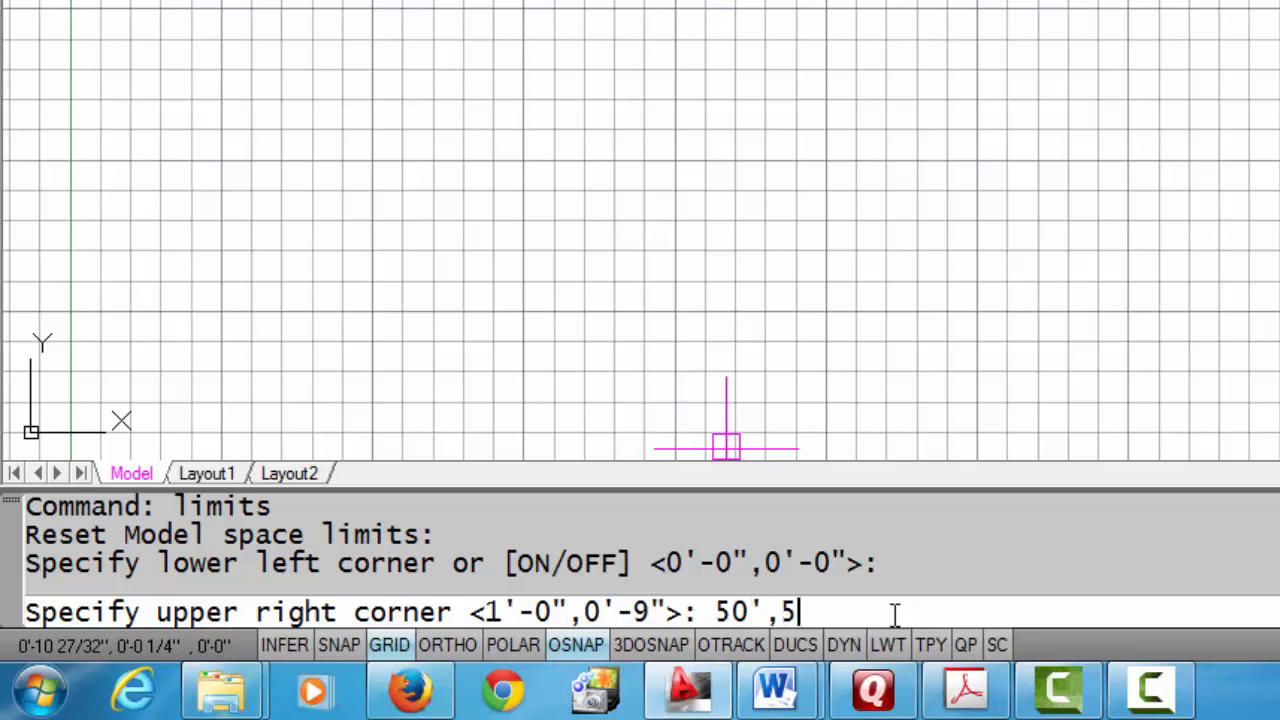
{"action": "type", "text": "0'"}
{"action": "key", "text": "Return"}
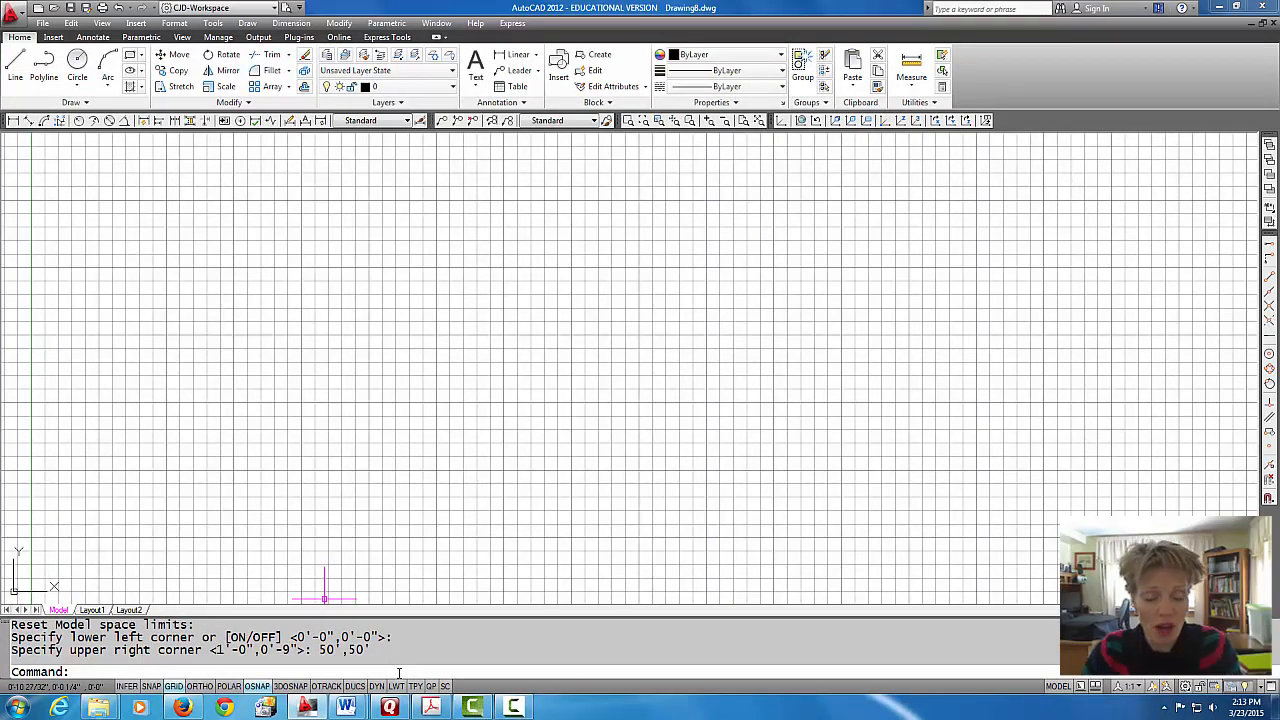
Step: Zoom to All so the view covers the full drawing limits
{"action": "type", "text": "z"}
{"action": "key", "text": "Return"}
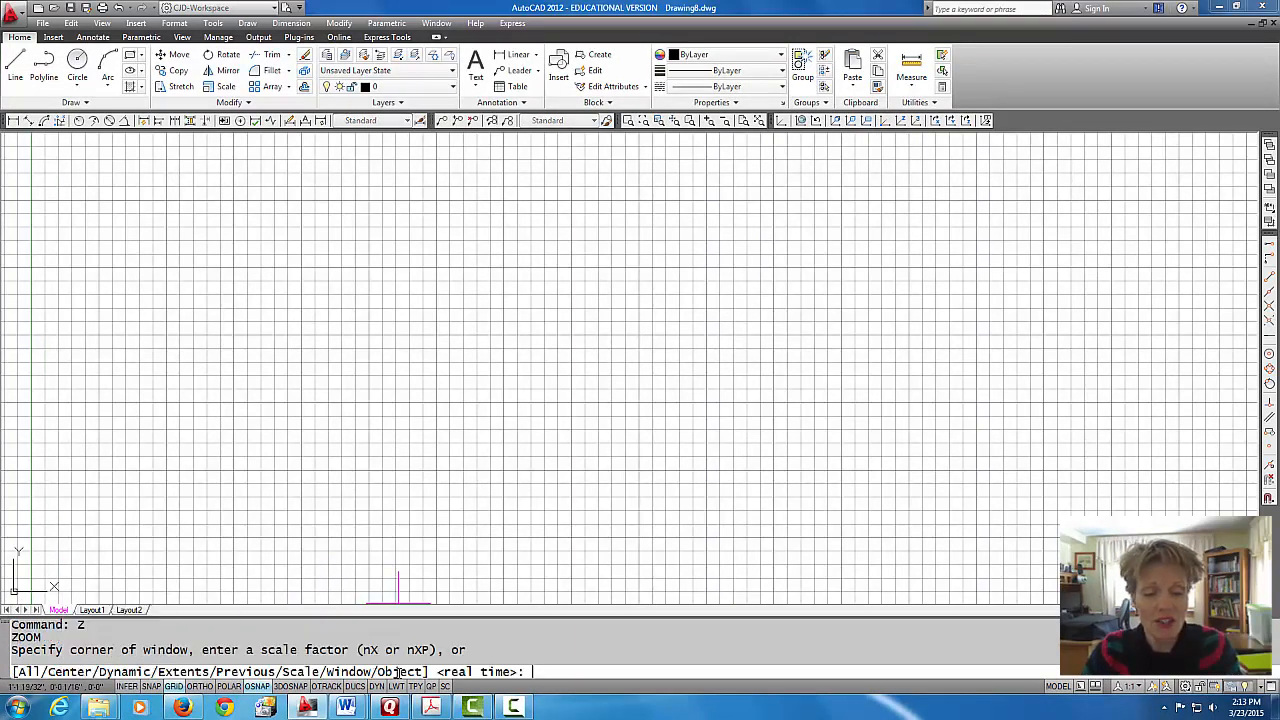
{"action": "type", "text": "a"}
{"action": "key", "text": "Return"}
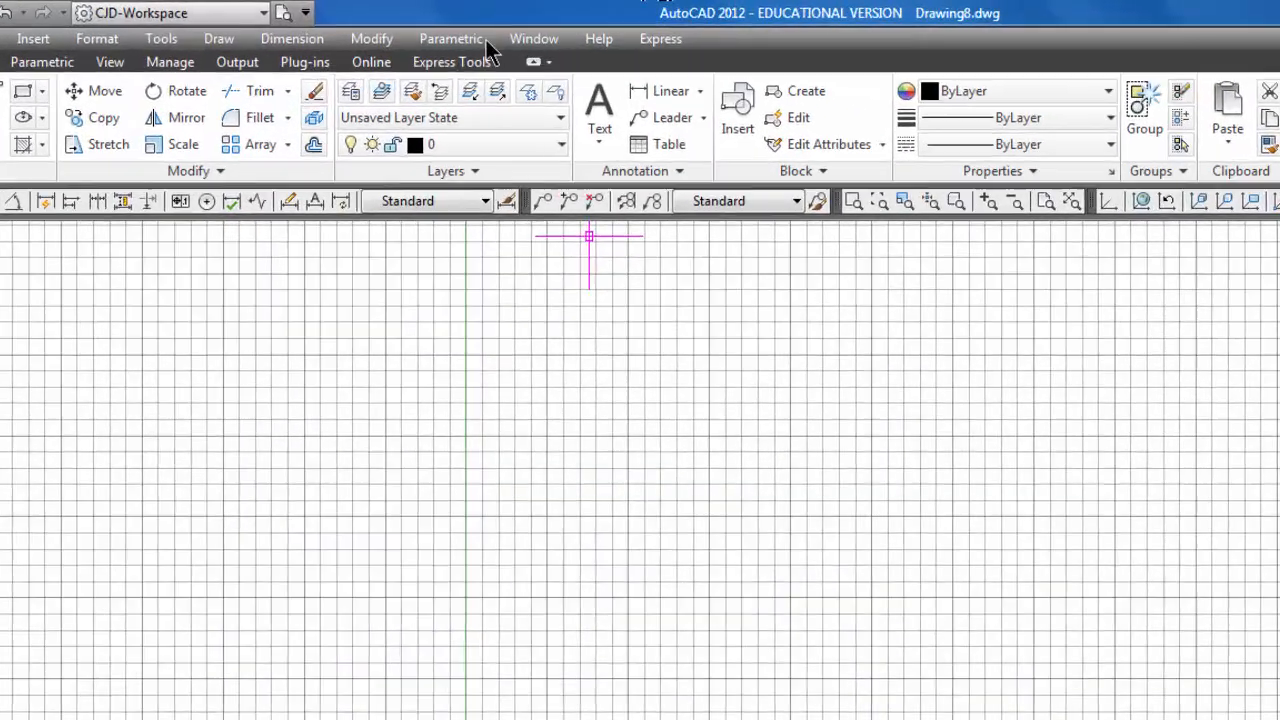
Step: Create a new layer named wall and set its color to red
{"action": "left_click", "coordinate": [351, 93]}
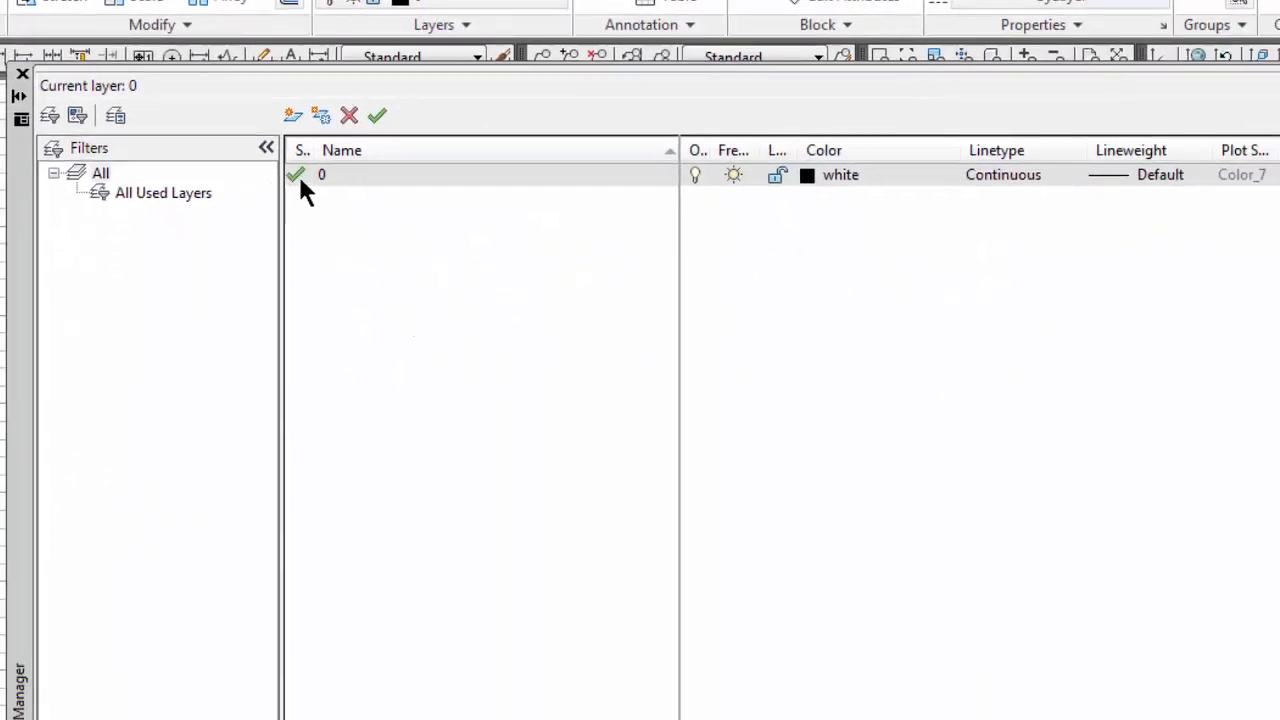
{"action": "left_click", "coordinate": [291, 114]}
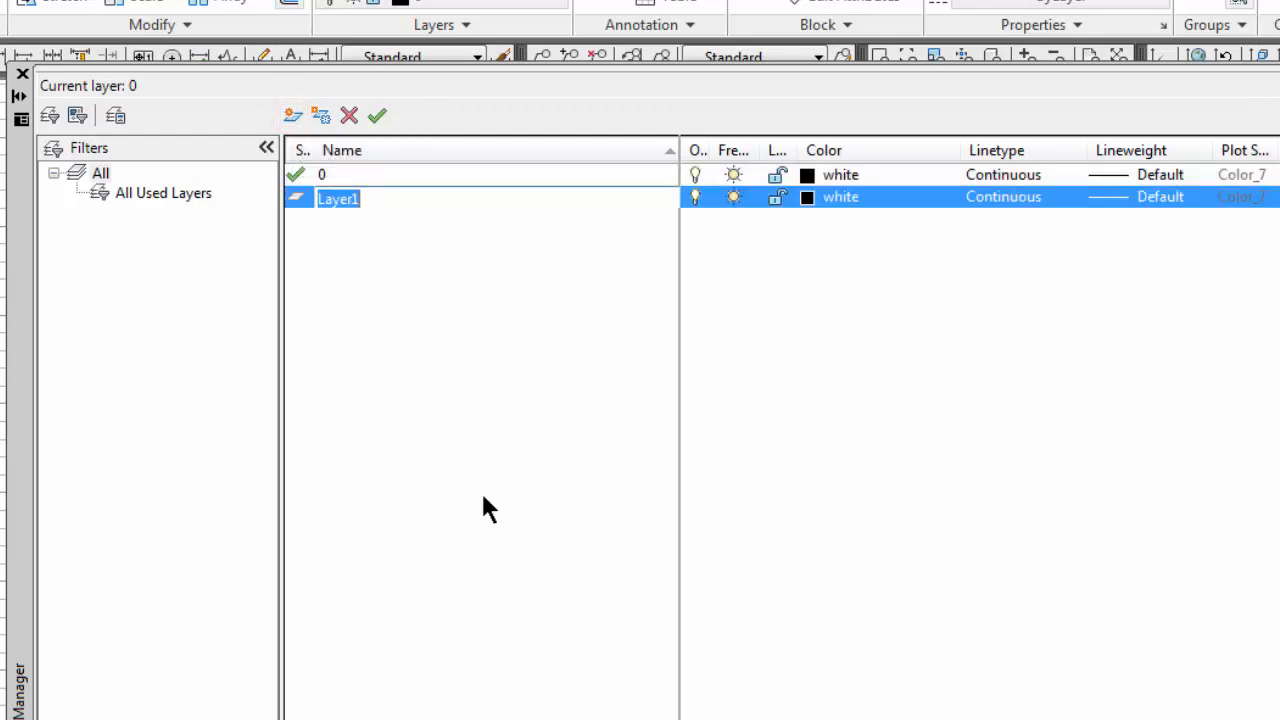
{"action": "type", "text": "wall"}
{"action": "left_click", "coordinate": [808, 199]}
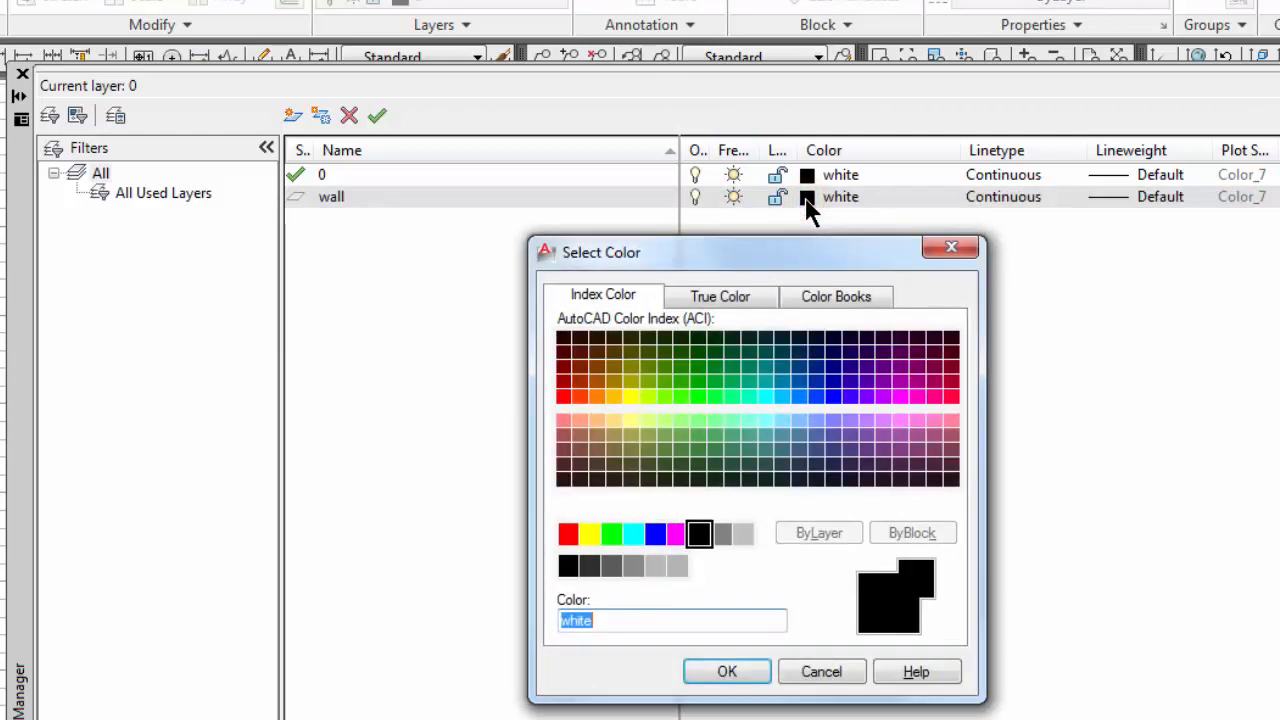
{"action": "left_click", "coordinate": [567, 537]}
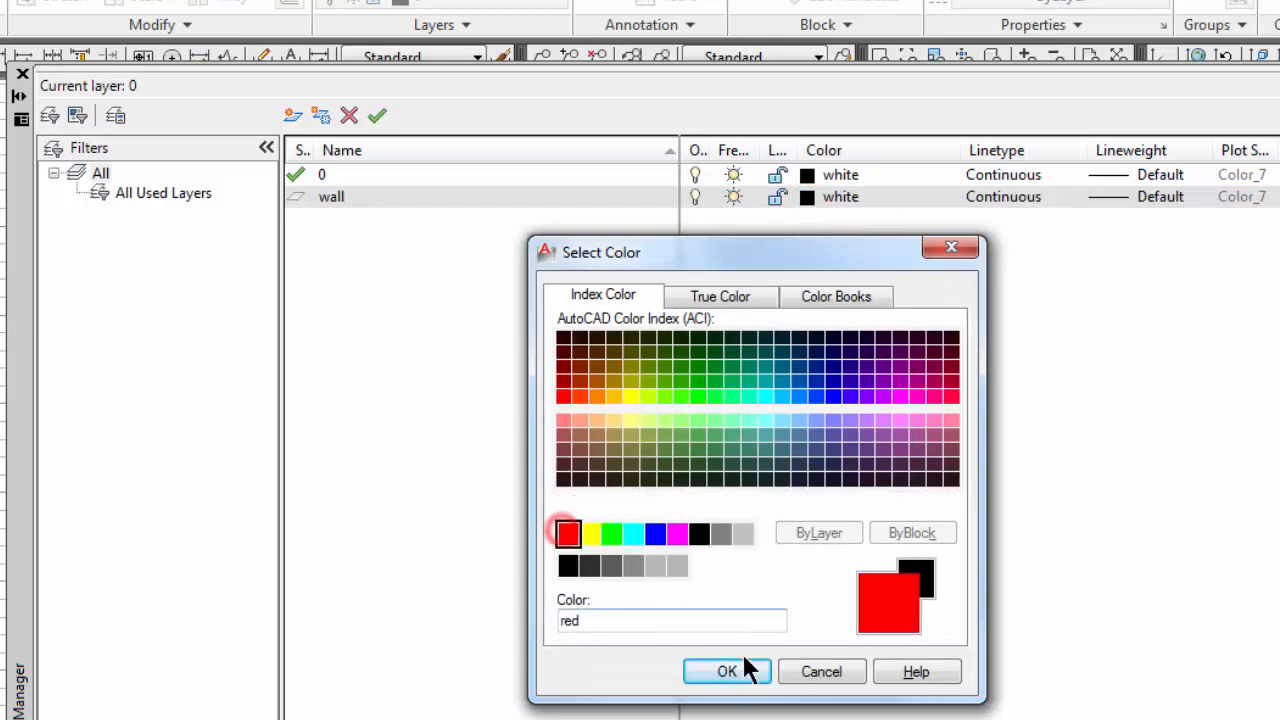
{"action": "left_click", "coordinate": [740, 671]}
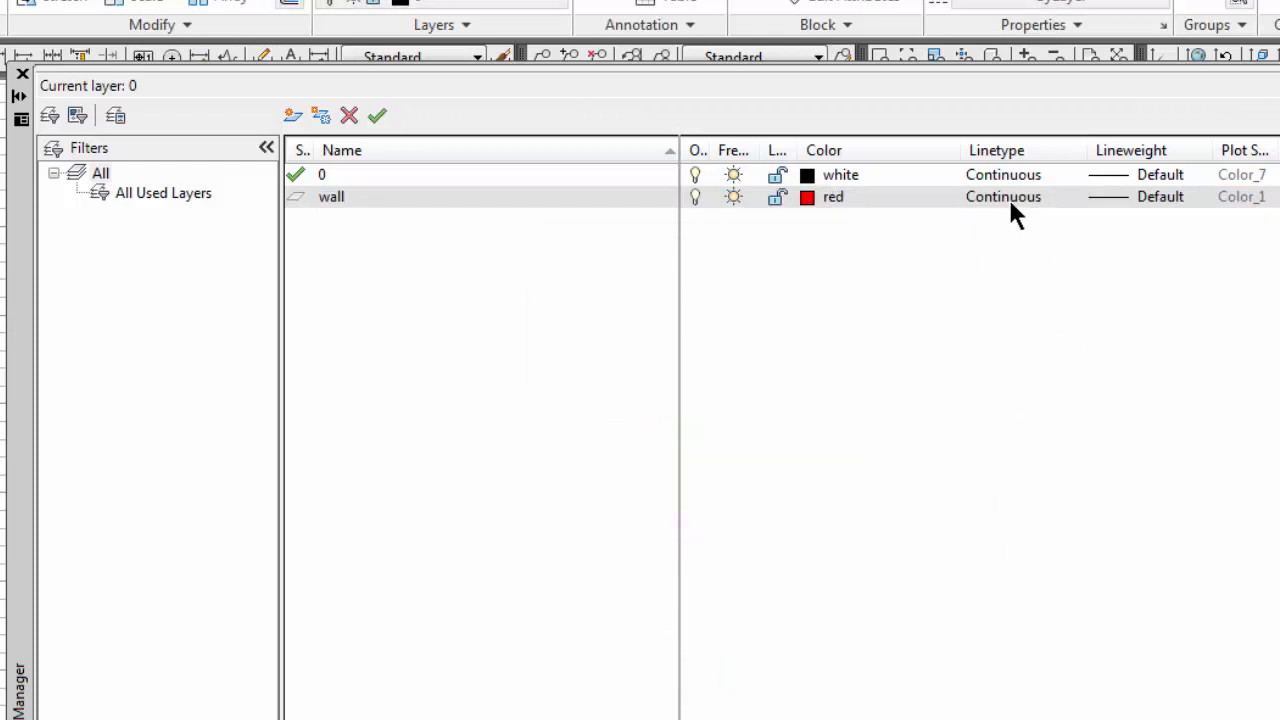
Step: Set the wall layer's lineweight to 0.024"
{"action": "left_click", "coordinate": [1162, 199]}
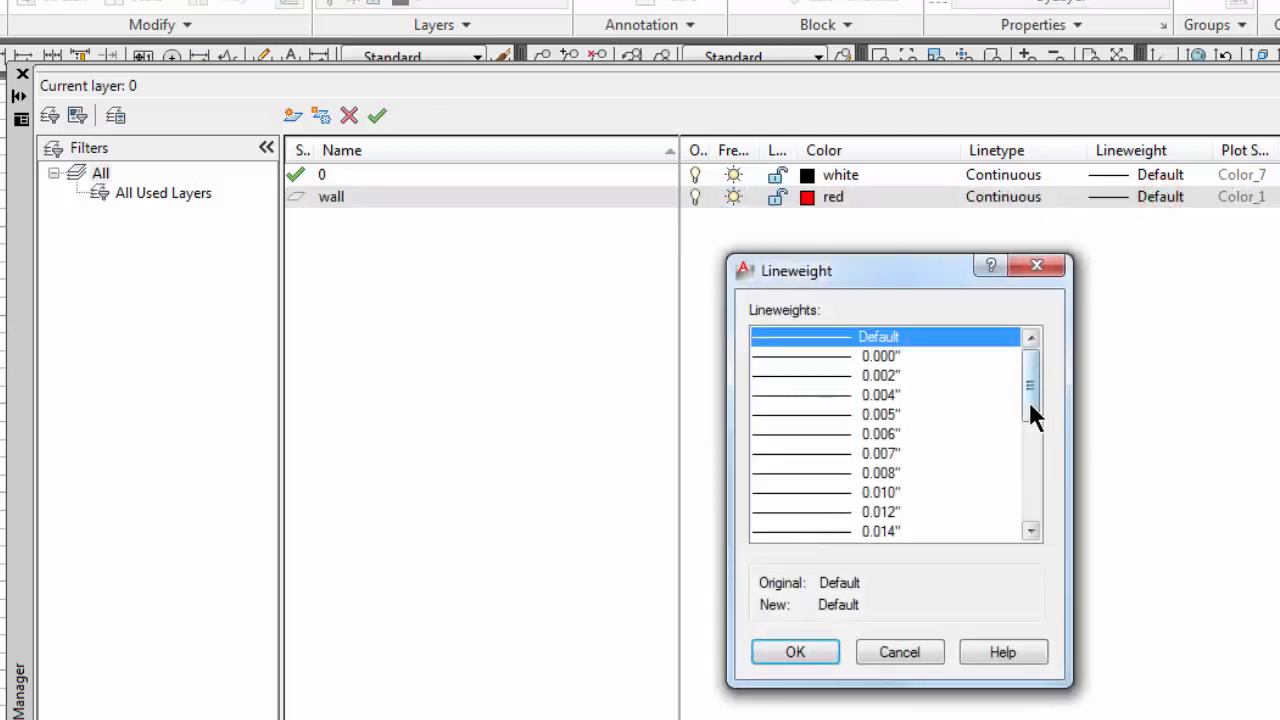
{"action": "left_click_drag", "start_coordinate": [1033, 418], "coordinate": [1031, 453]}
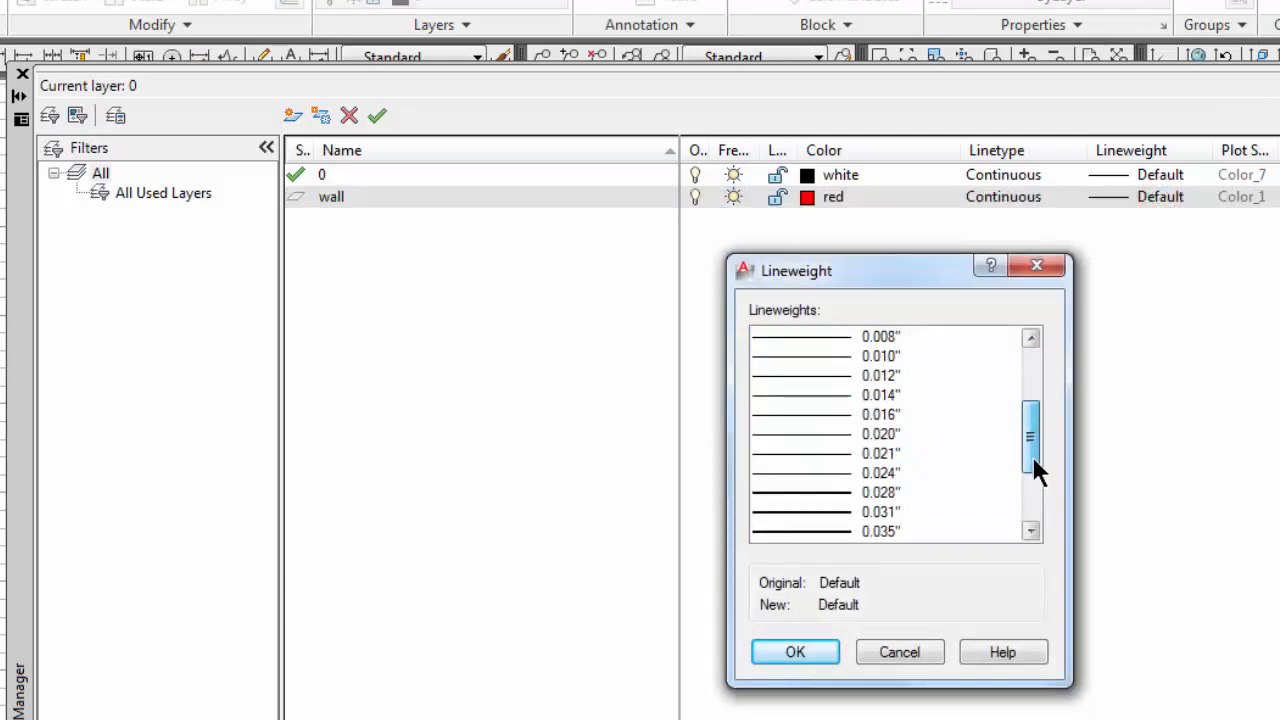
{"action": "left_click", "coordinate": [879, 475]}
{"action": "left_click", "coordinate": [784, 650]}
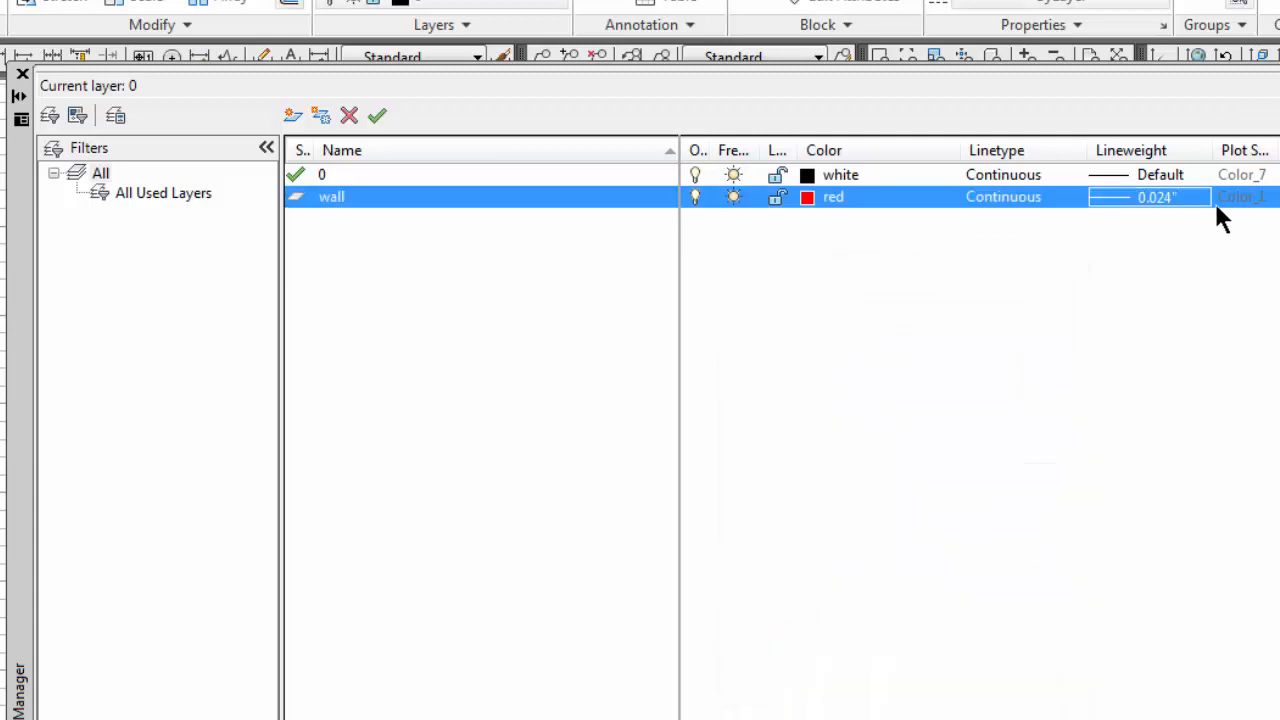
Step: Add a second new layer named dashed and set its color to gray, index color 8
{"action": "left_click", "coordinate": [291, 116]}
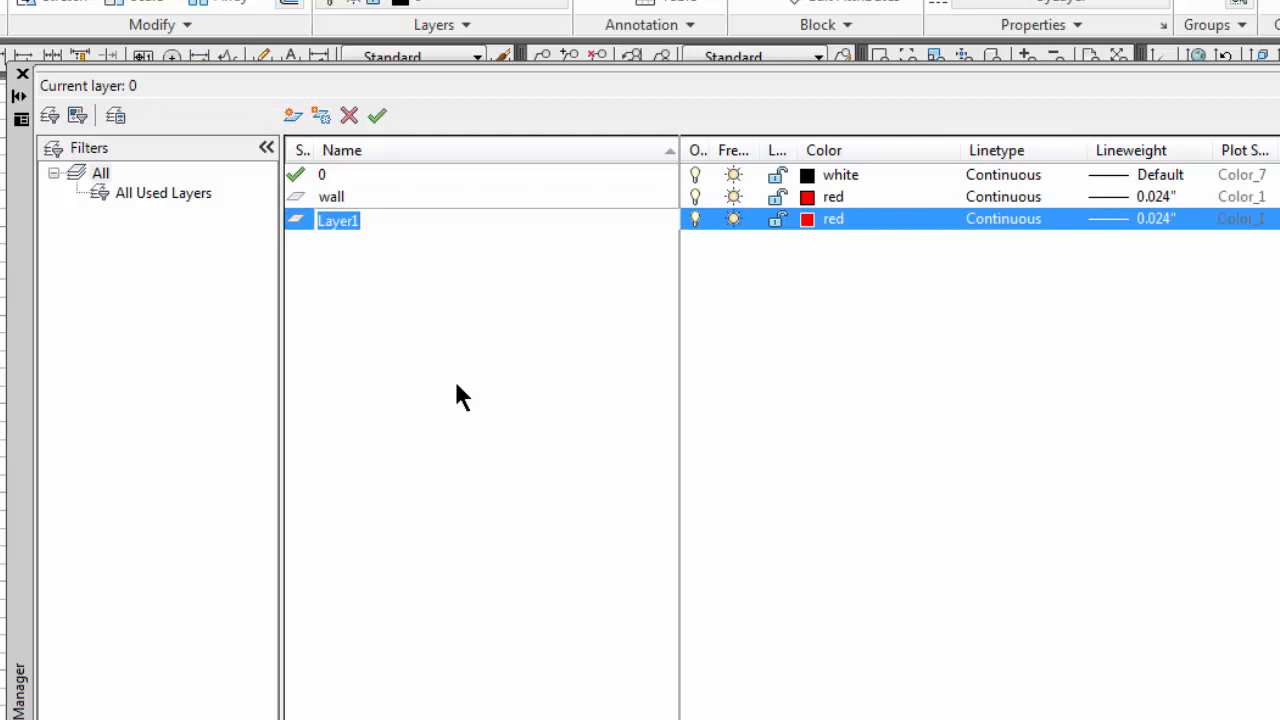
{"action": "type", "text": "dashed"}
{"action": "left_click", "coordinate": [807, 219]}
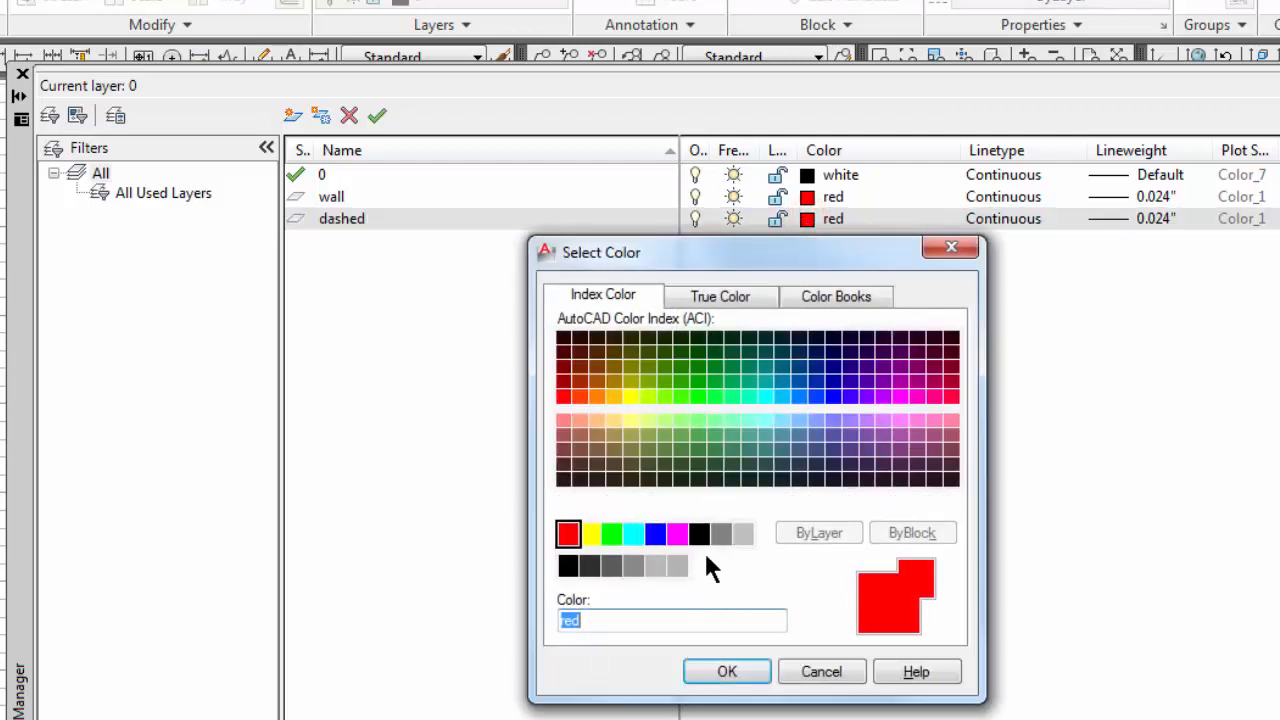
{"action": "left_click", "coordinate": [719, 533]}
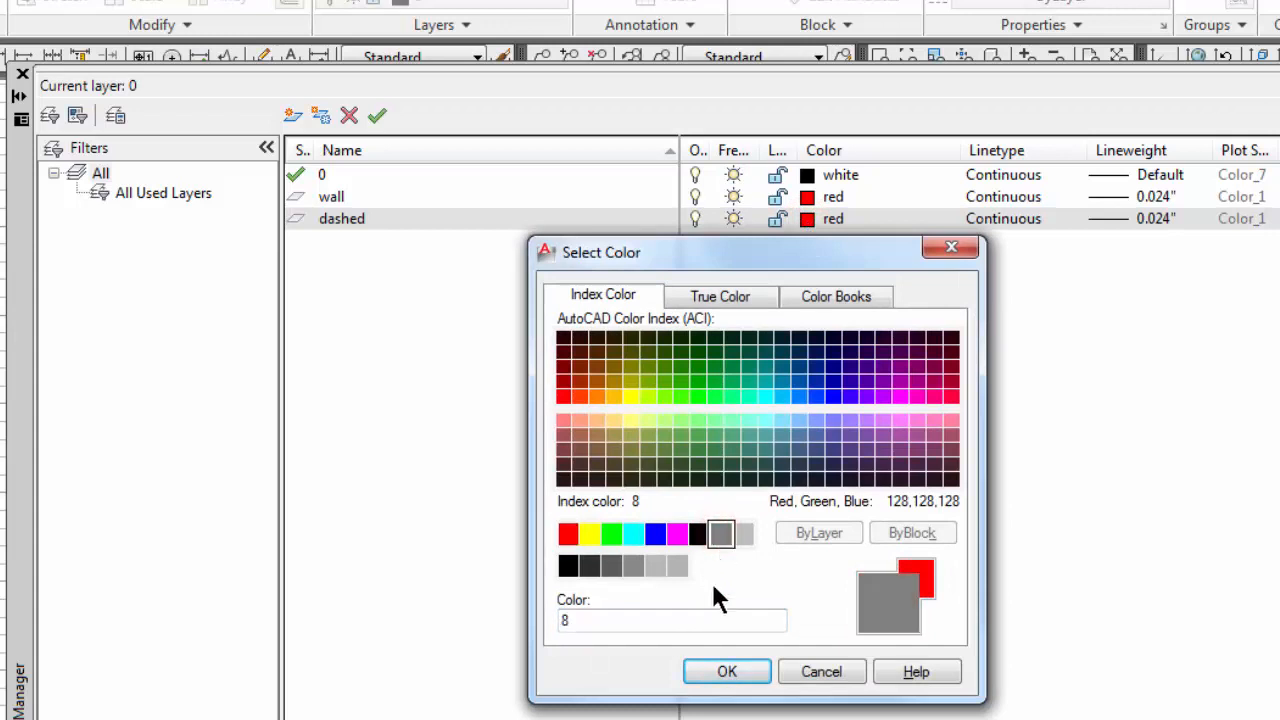
{"action": "left_click", "coordinate": [730, 668]}
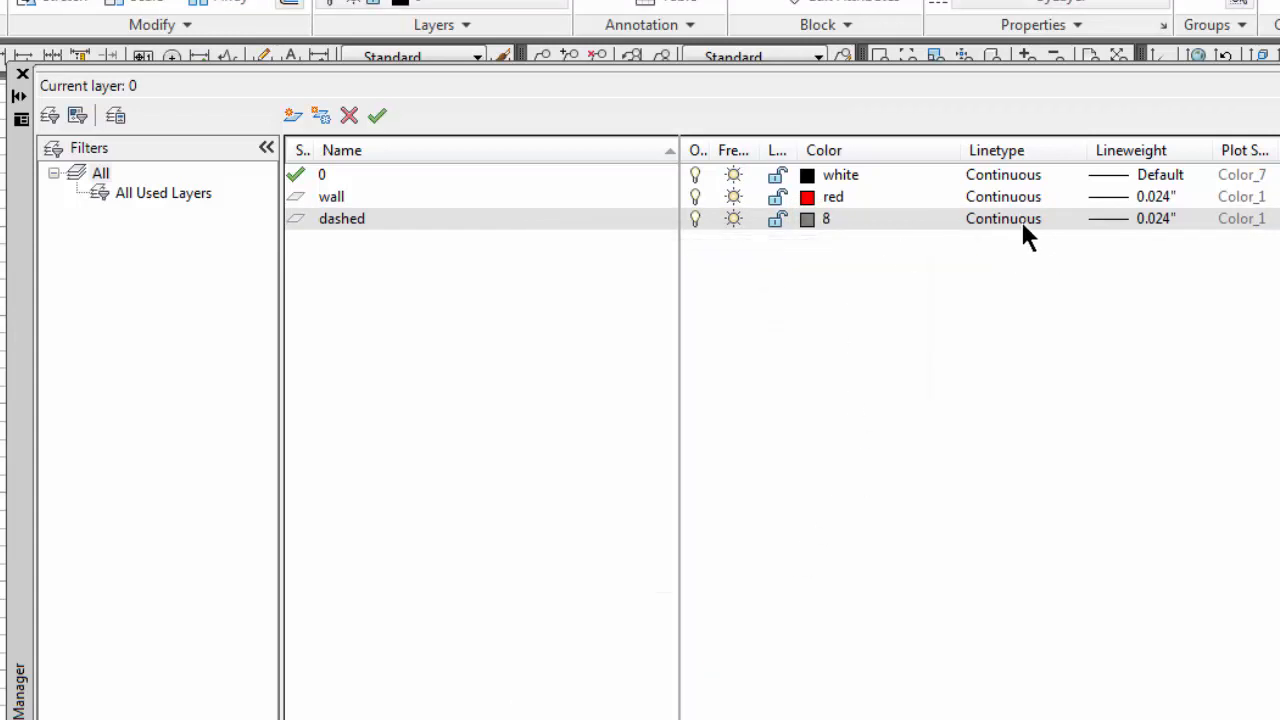
Step: Load the DASHED2 linetype from acad.lin and assign it to the dashed layer
{"action": "left_click", "coordinate": [998, 219]}
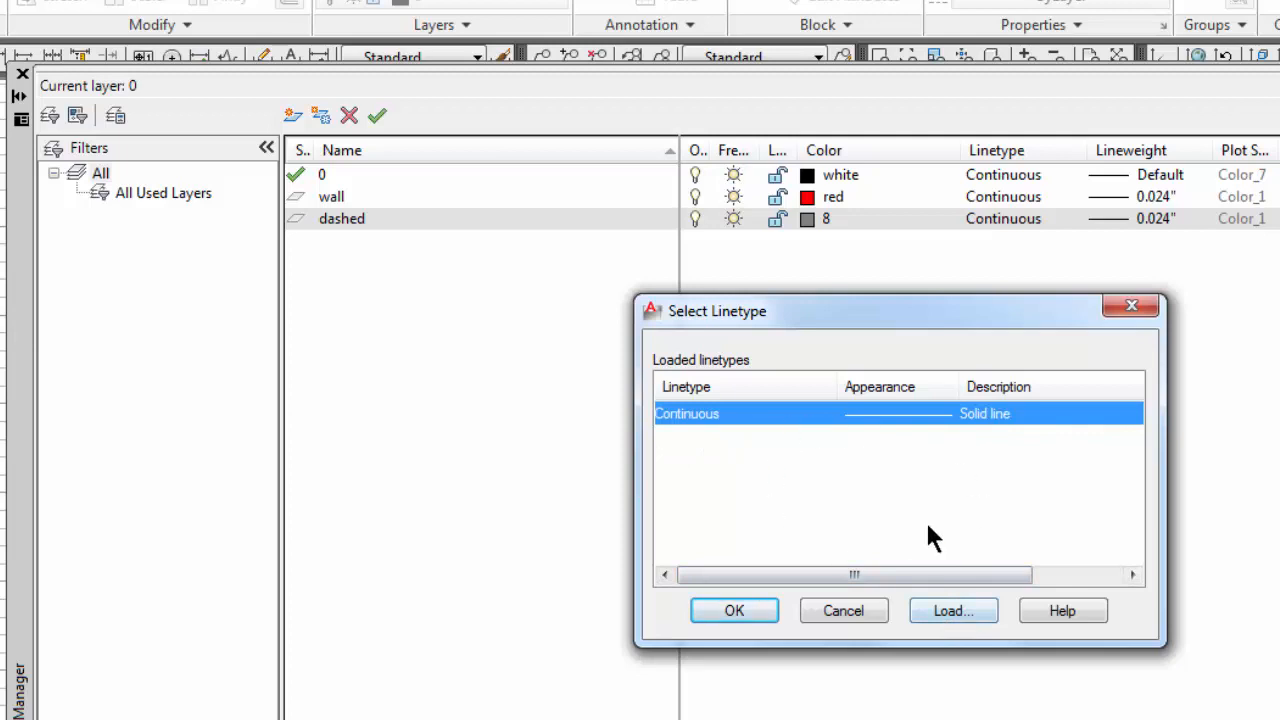
{"action": "left_click", "coordinate": [945, 611]}
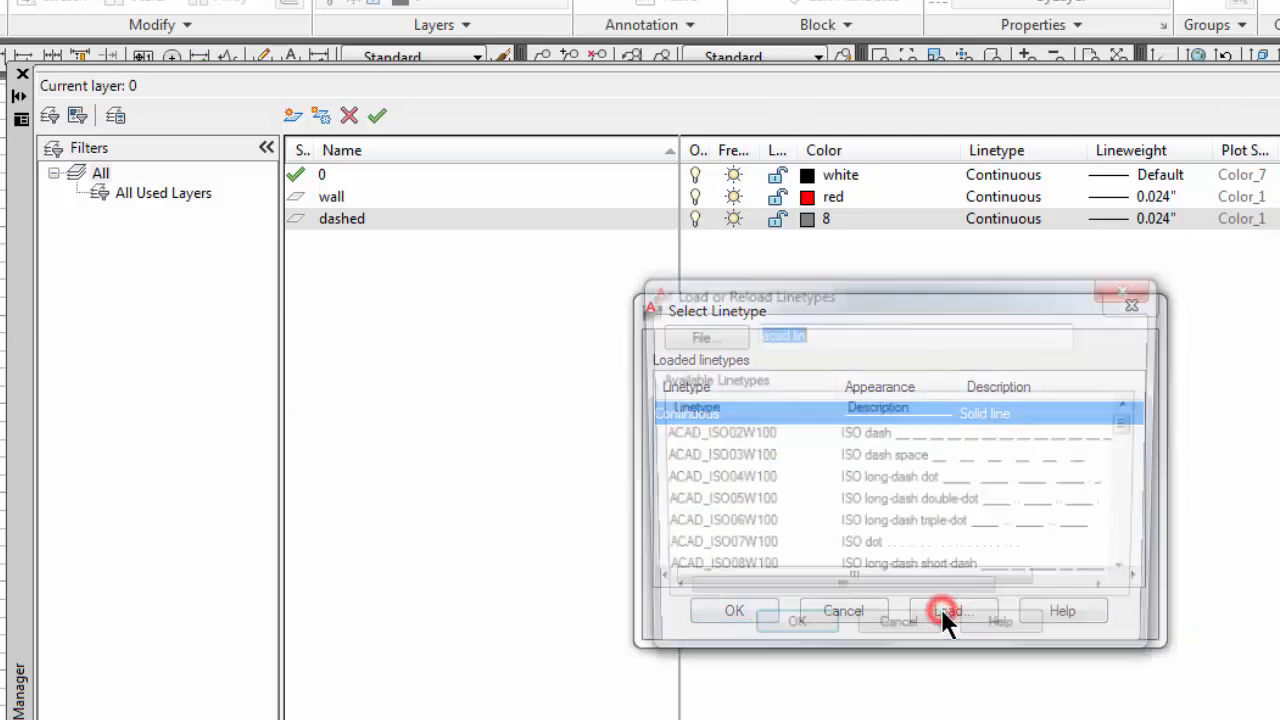
{"action": "left_click_drag", "start_coordinate": [1129, 427], "coordinate": [1126, 501]}
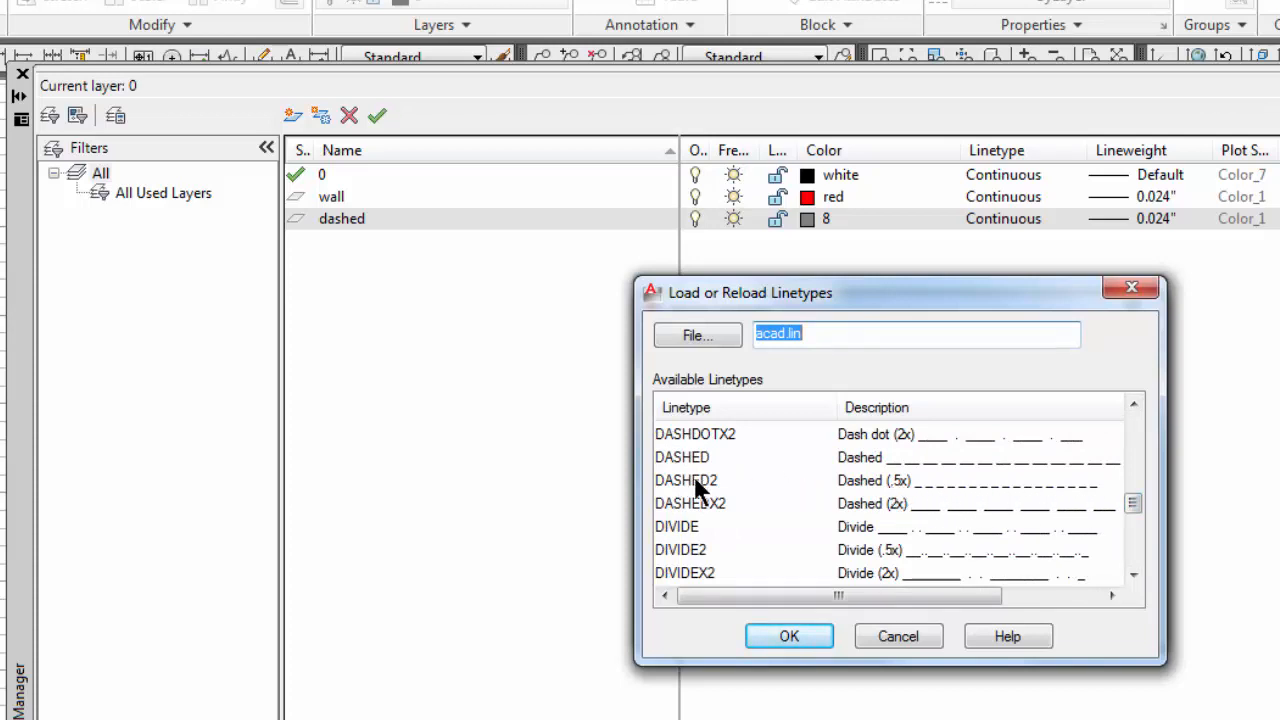
{"action": "left_click", "coordinate": [768, 635]}
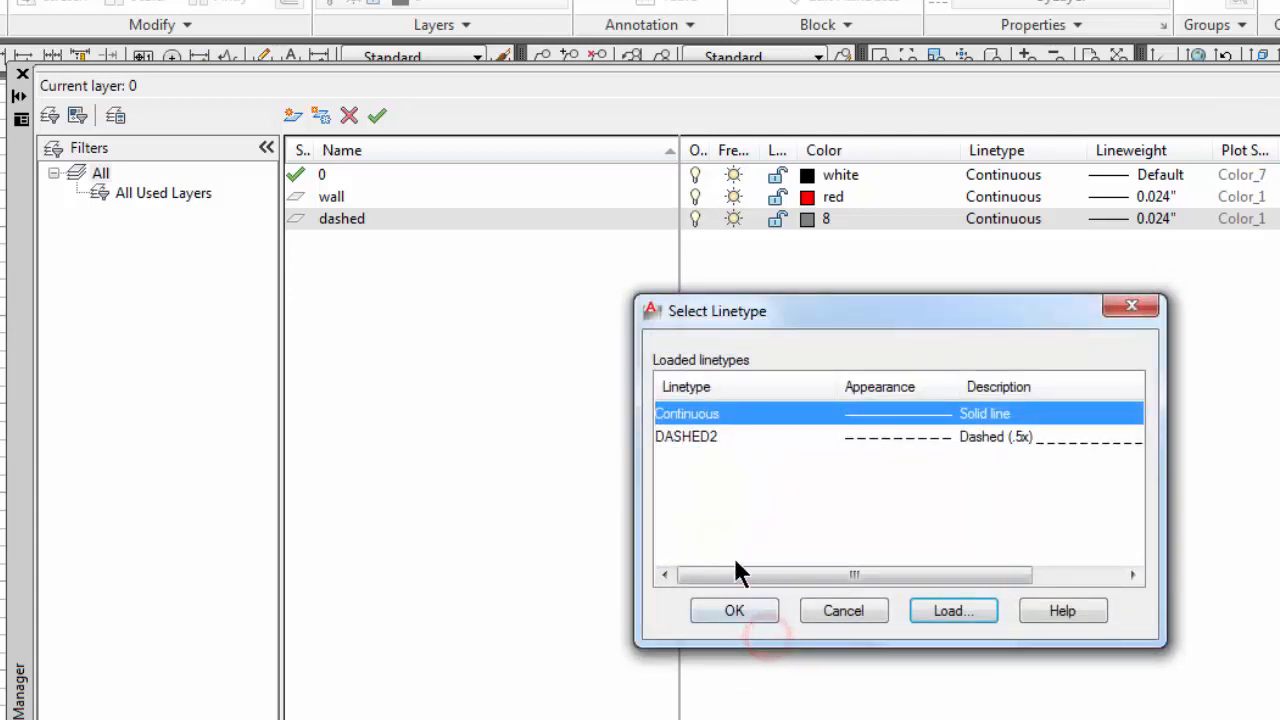
{"action": "left_click", "coordinate": [689, 436]}
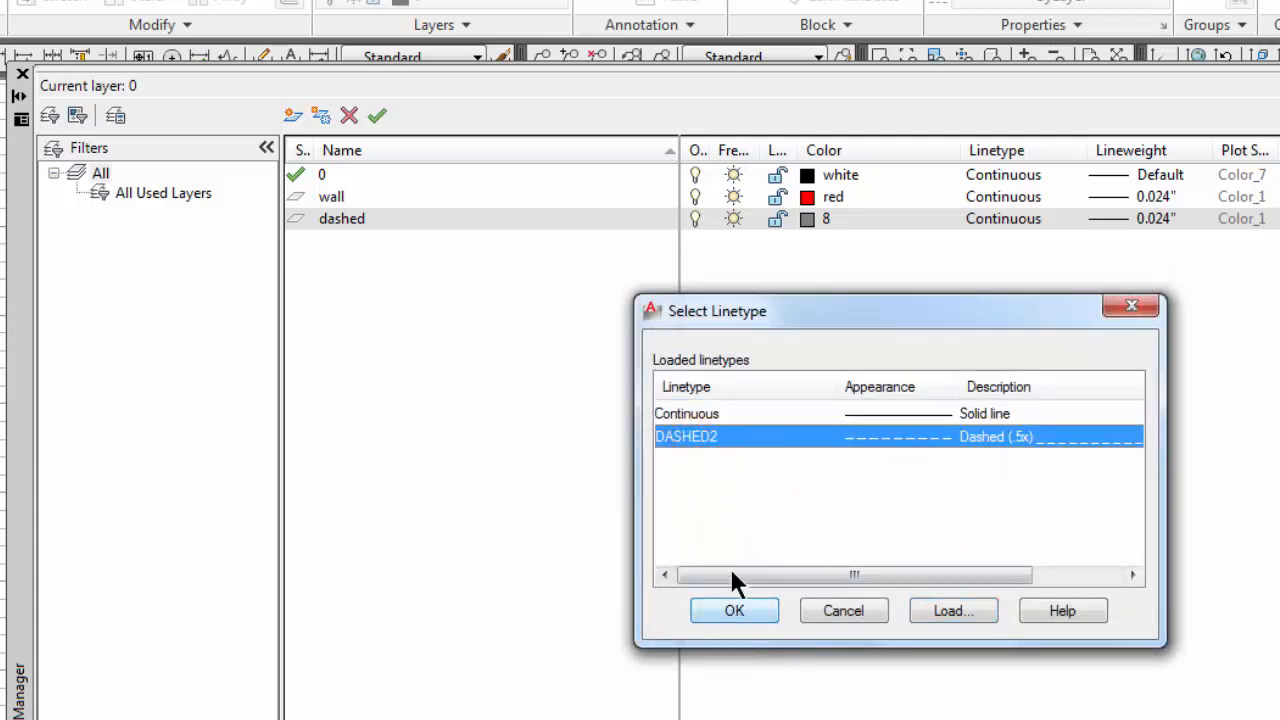
{"action": "left_click", "coordinate": [728, 610]}
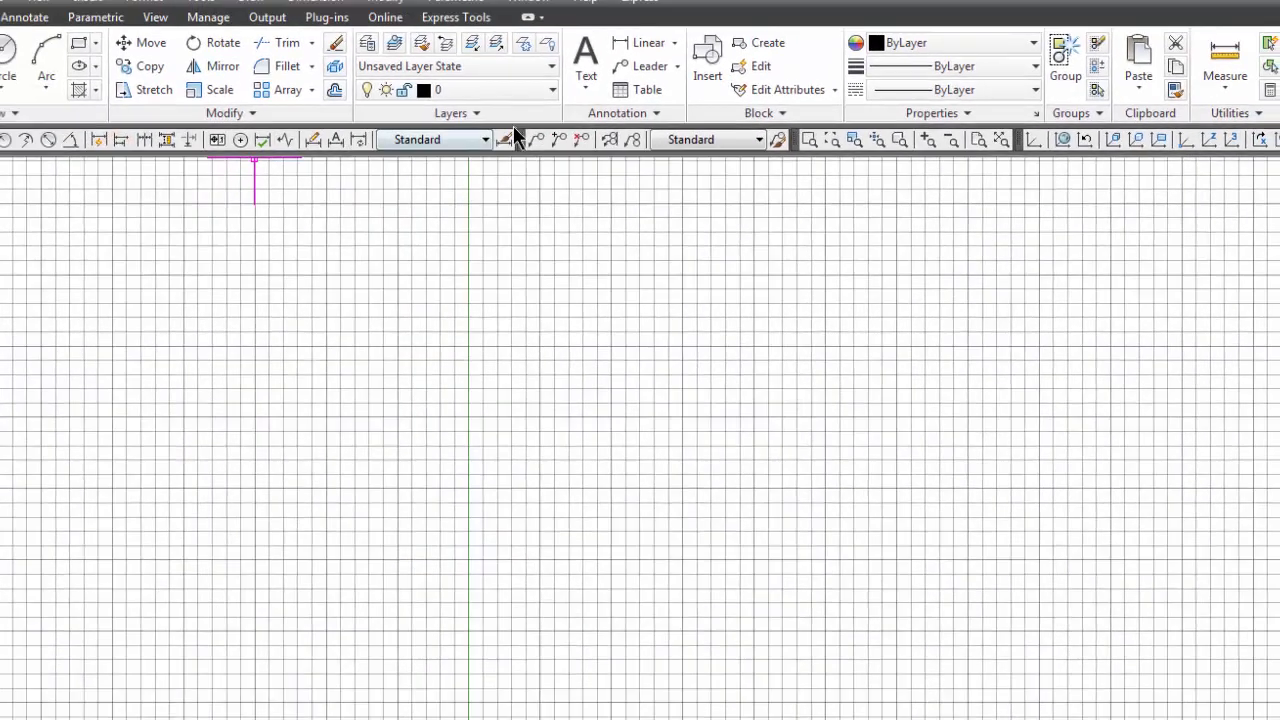
Step: Review the drawing's layer list and keep layer 0 as the current layer
{"action": "left_click", "coordinate": [548, 91]}
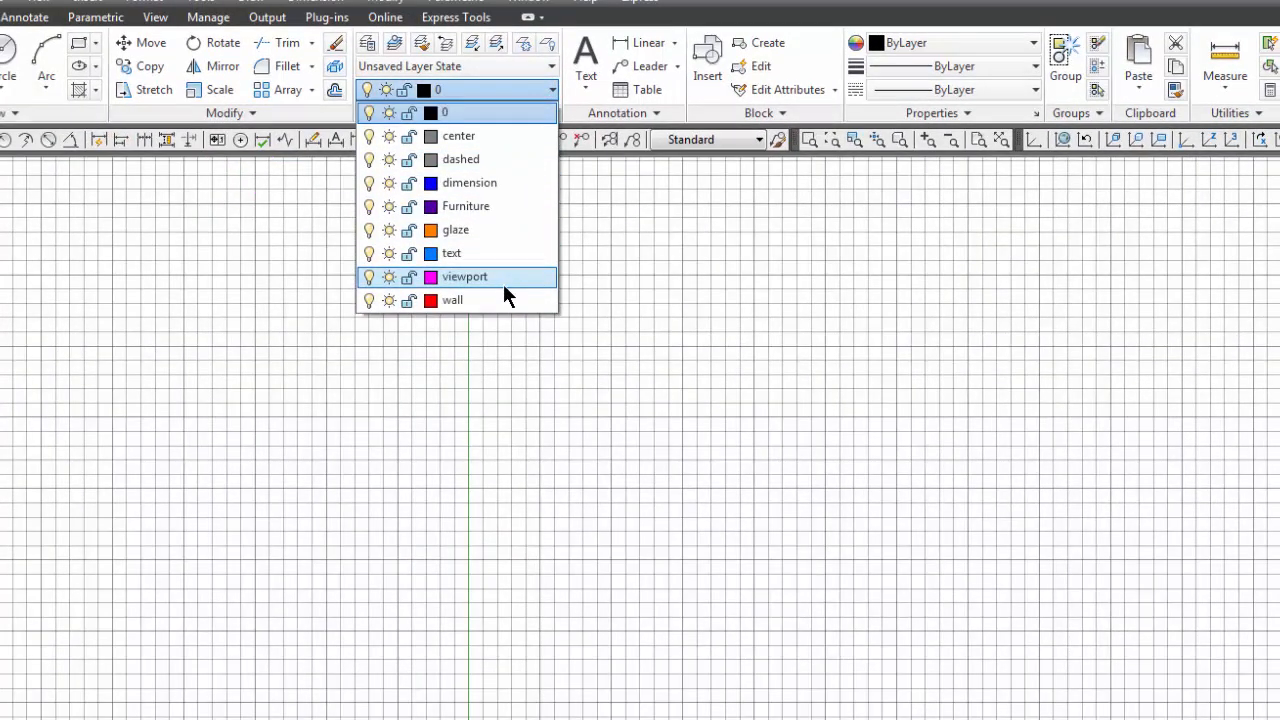
{"action": "left_click", "coordinate": [502, 114]}
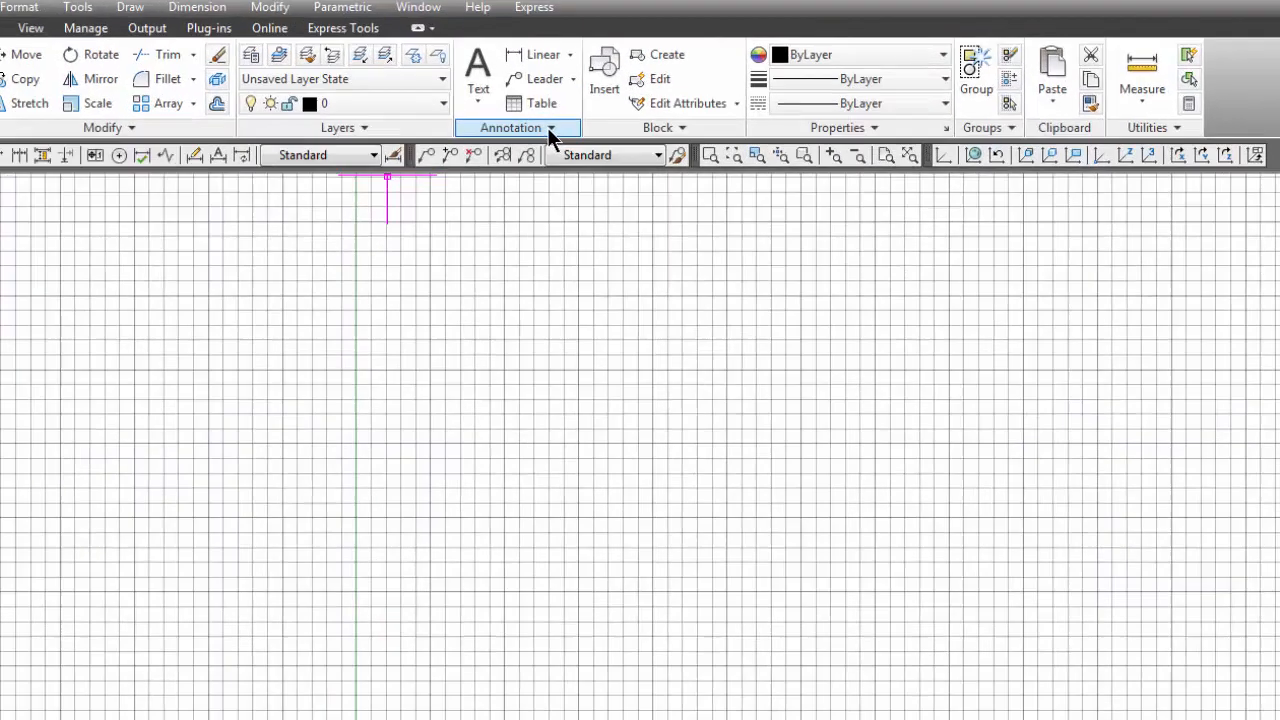
Step: Create a new text style named stylus bt
{"action": "left_click", "coordinate": [522, 103]}
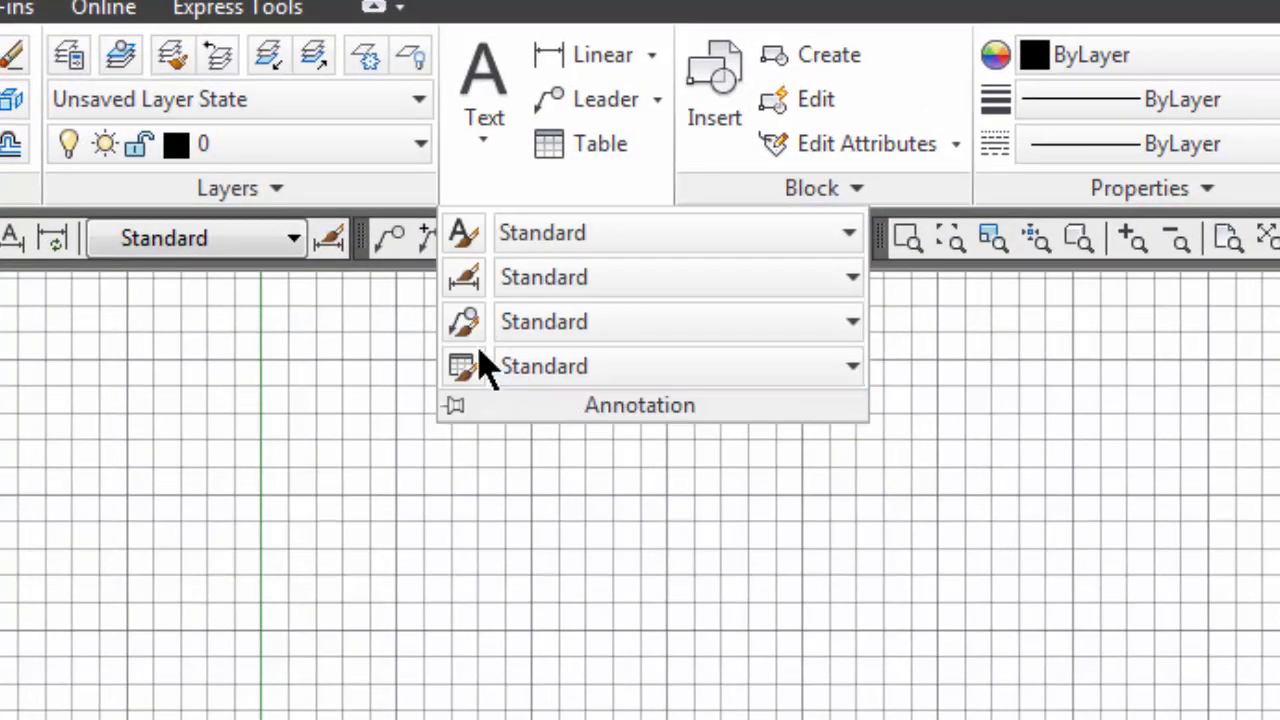
{"action": "left_click", "coordinate": [462, 234]}
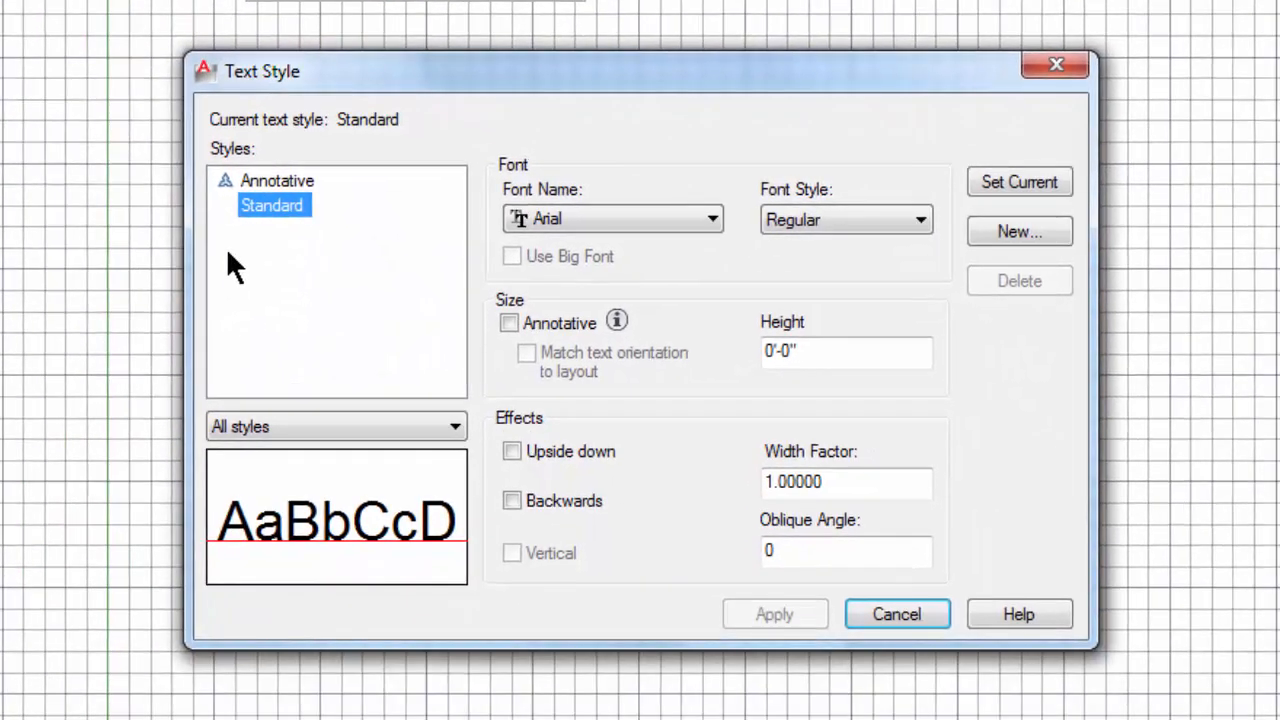
{"action": "left_click", "coordinate": [1000, 231]}
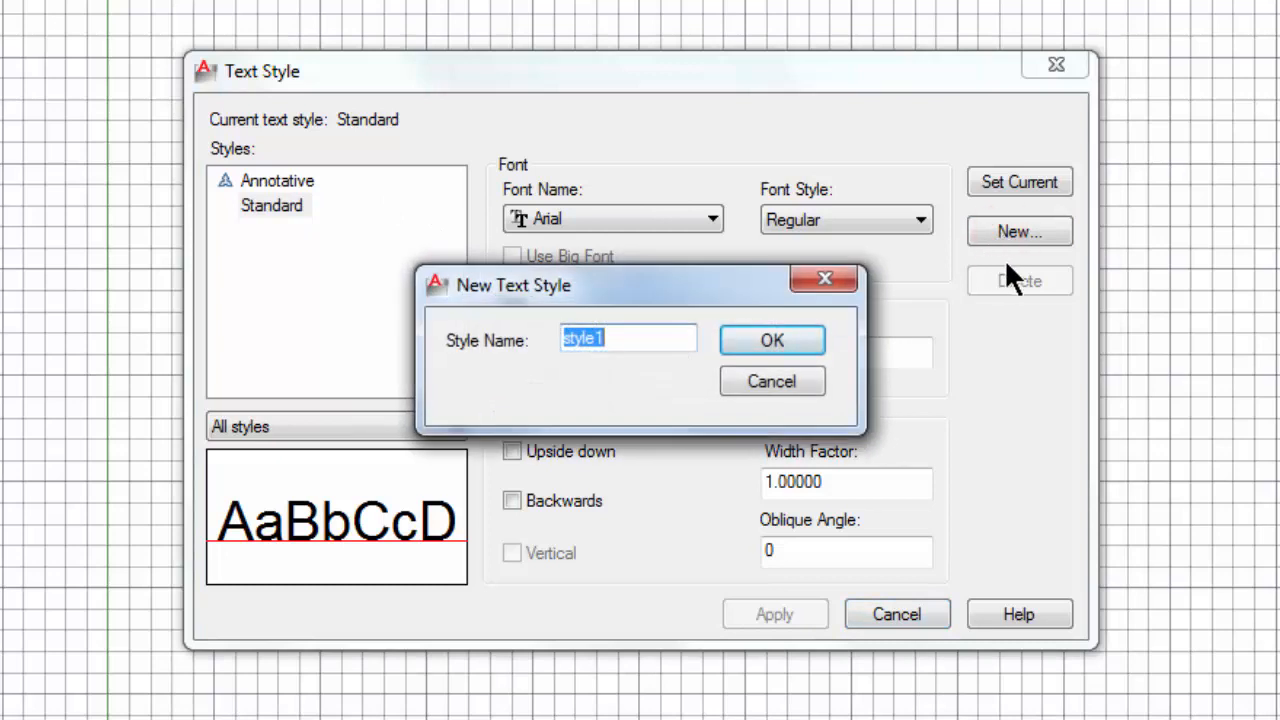
{"action": "type", "text": "styles"}
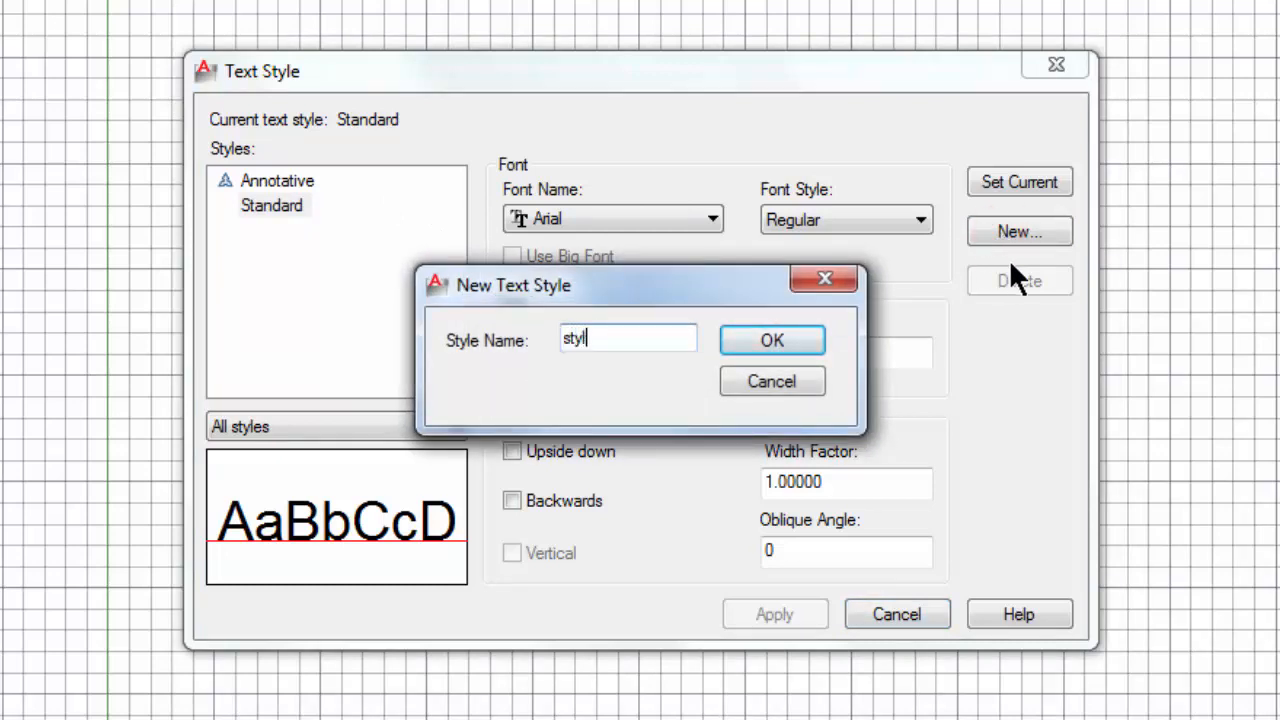
{"action": "key", "text": "BackSpace"}
{"action": "key", "text": "BackSpace"}
{"action": "type", "text": "us bt"}
{"action": "left_click", "coordinate": [748, 348]}
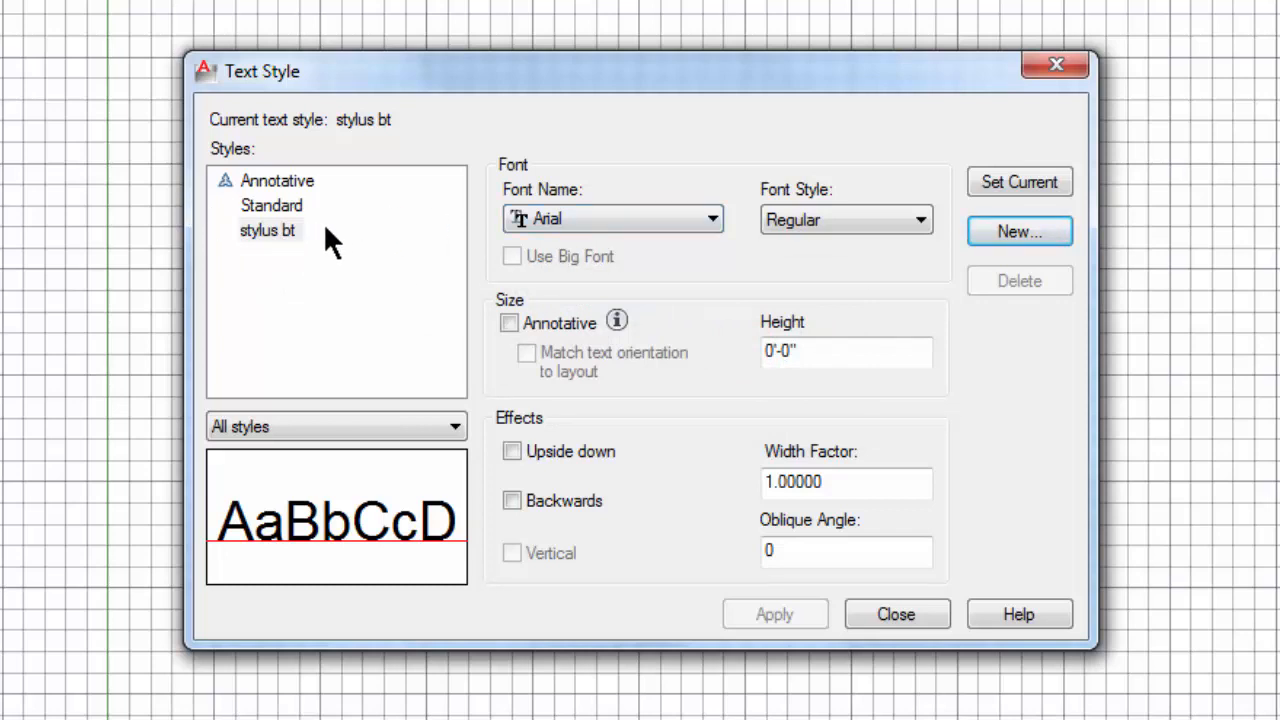
Step: Assign the Stylus BT font to the stylus bt text style
{"action": "left_click", "coordinate": [690, 216]}
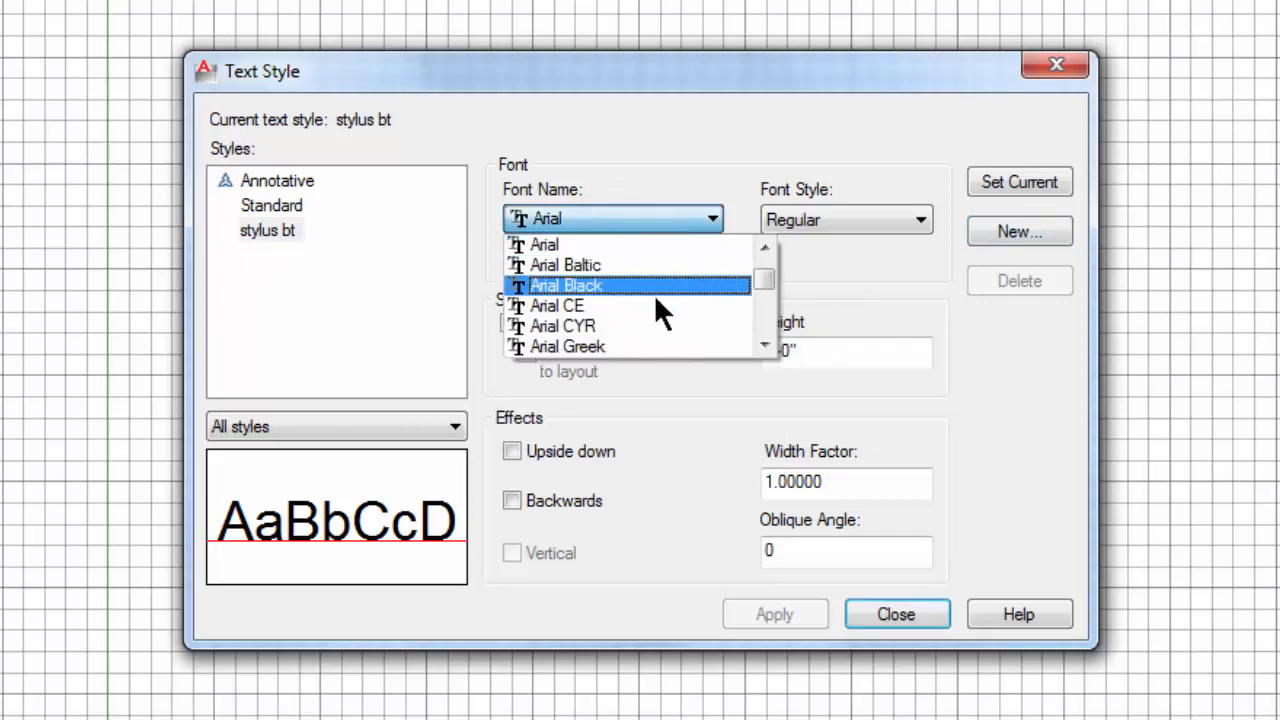
{"action": "key", "text": "s"}
{"action": "key", "text": "t"}
{"action": "key", "text": "y"}
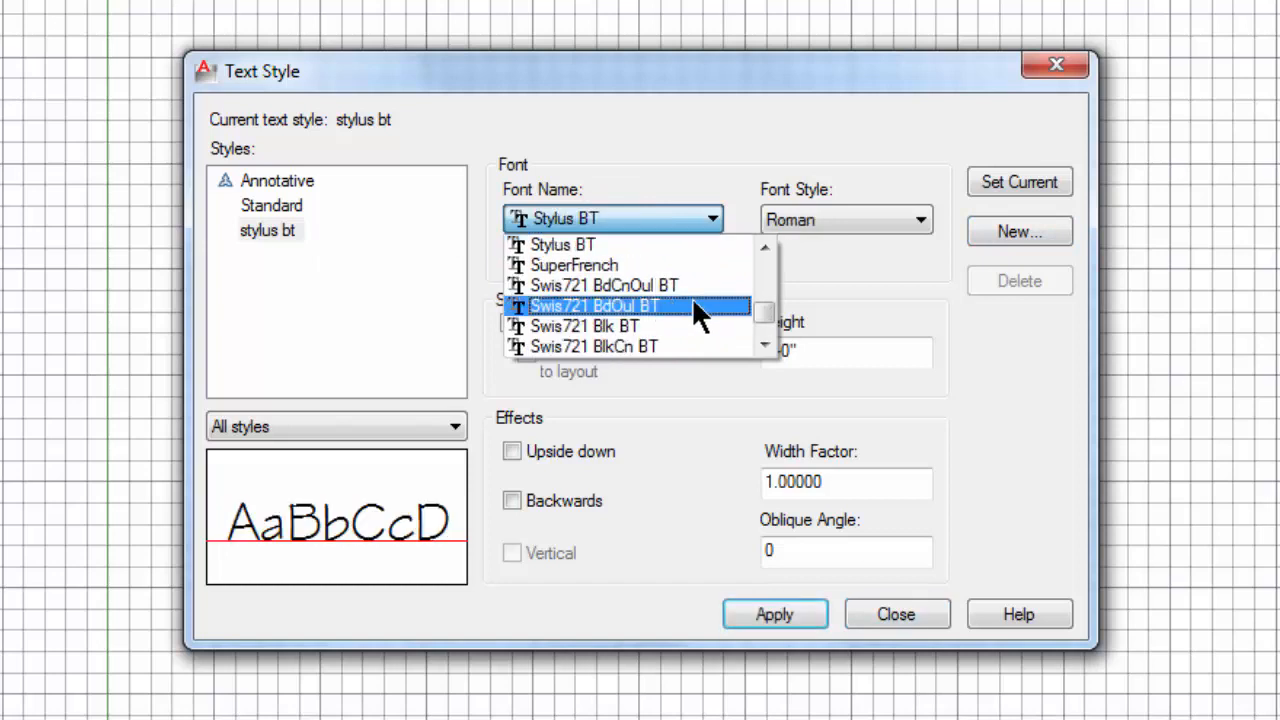
{"action": "left_click", "coordinate": [607, 239]}
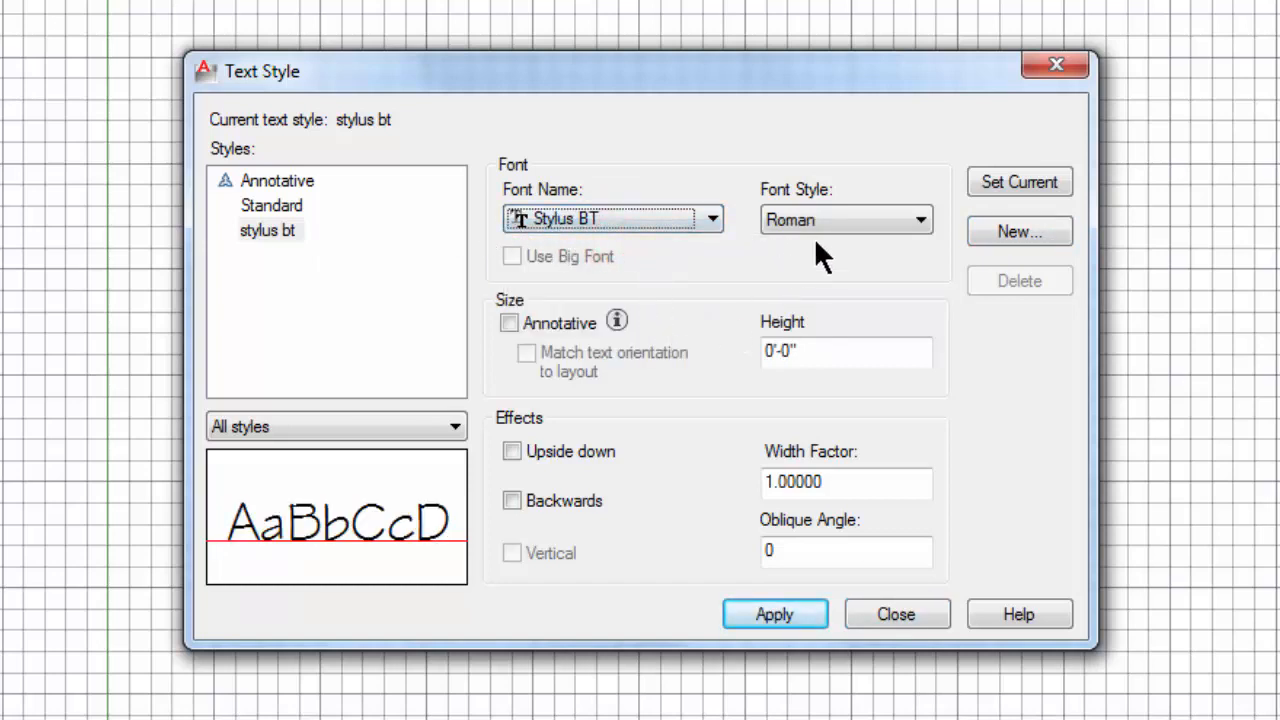
Step: Set the stylus bt text style's height to 3/32", make it annotative and apply the changes
{"action": "left_click", "coordinate": [805, 352]}
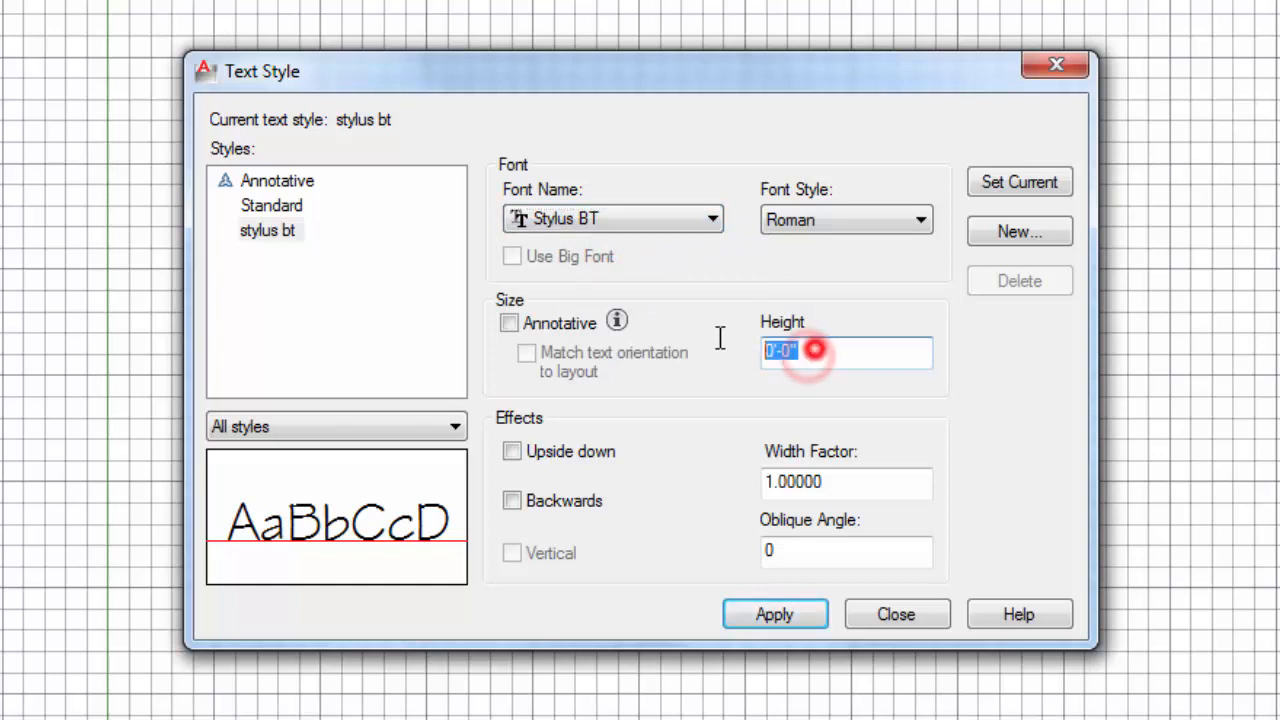
{"action": "type", "text": "3/32"}
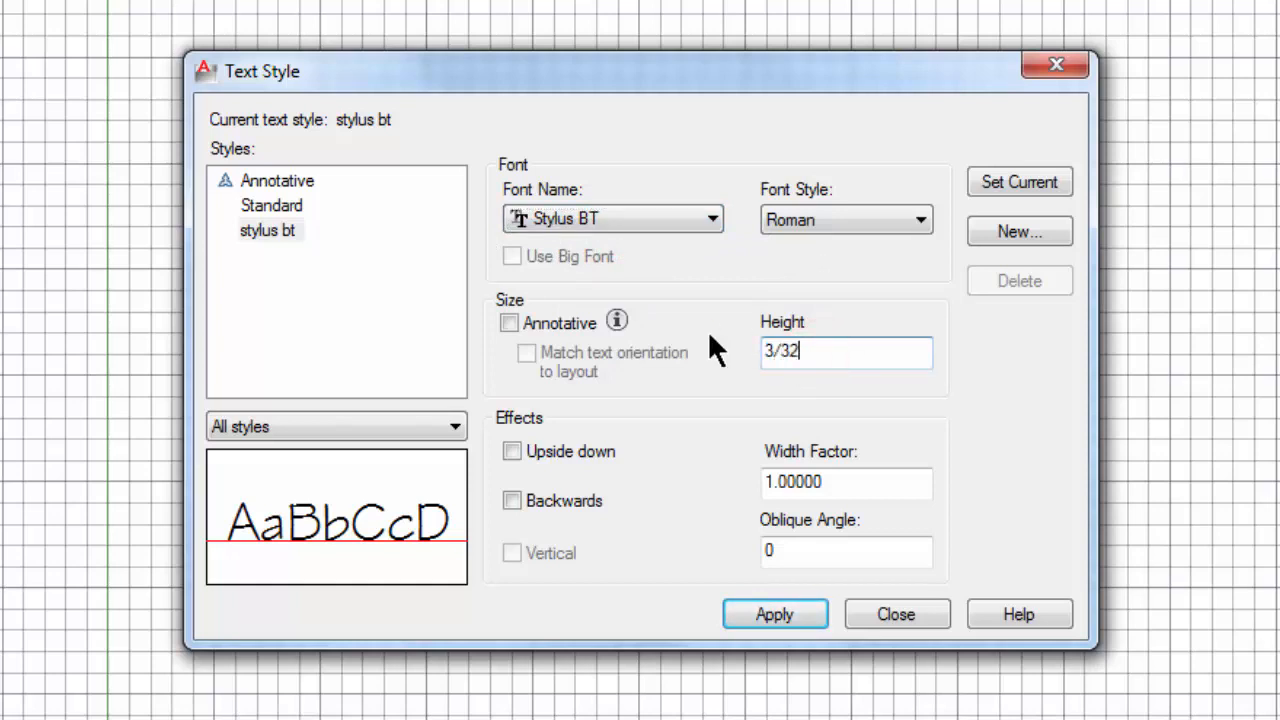
{"action": "key", "text": "Return"}
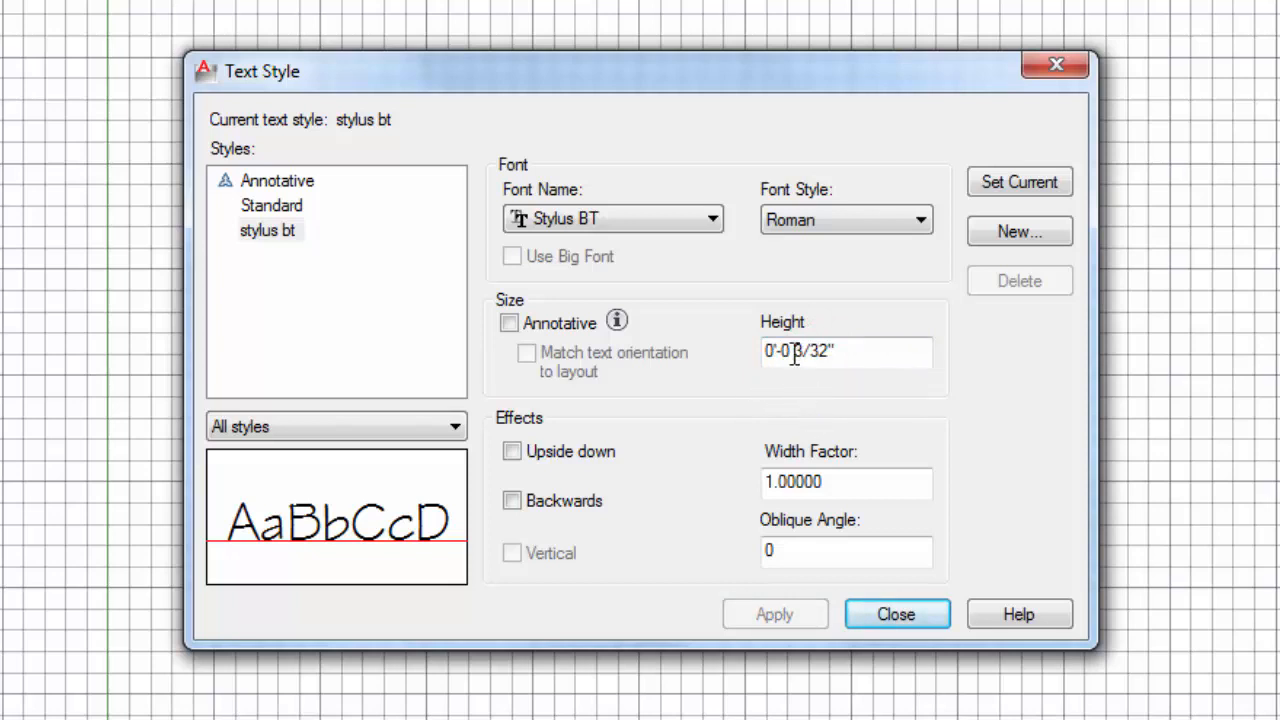
{"action": "left_click", "coordinate": [510, 323]}
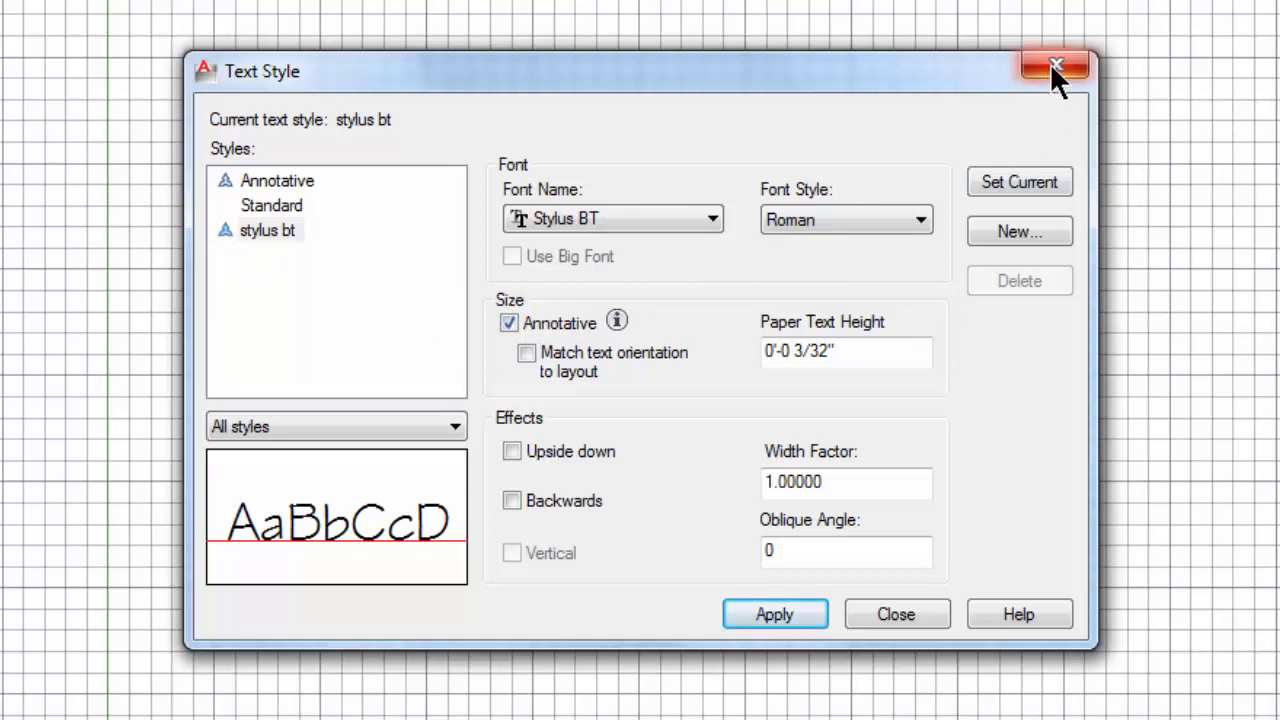
{"action": "left_click", "coordinate": [768, 612]}
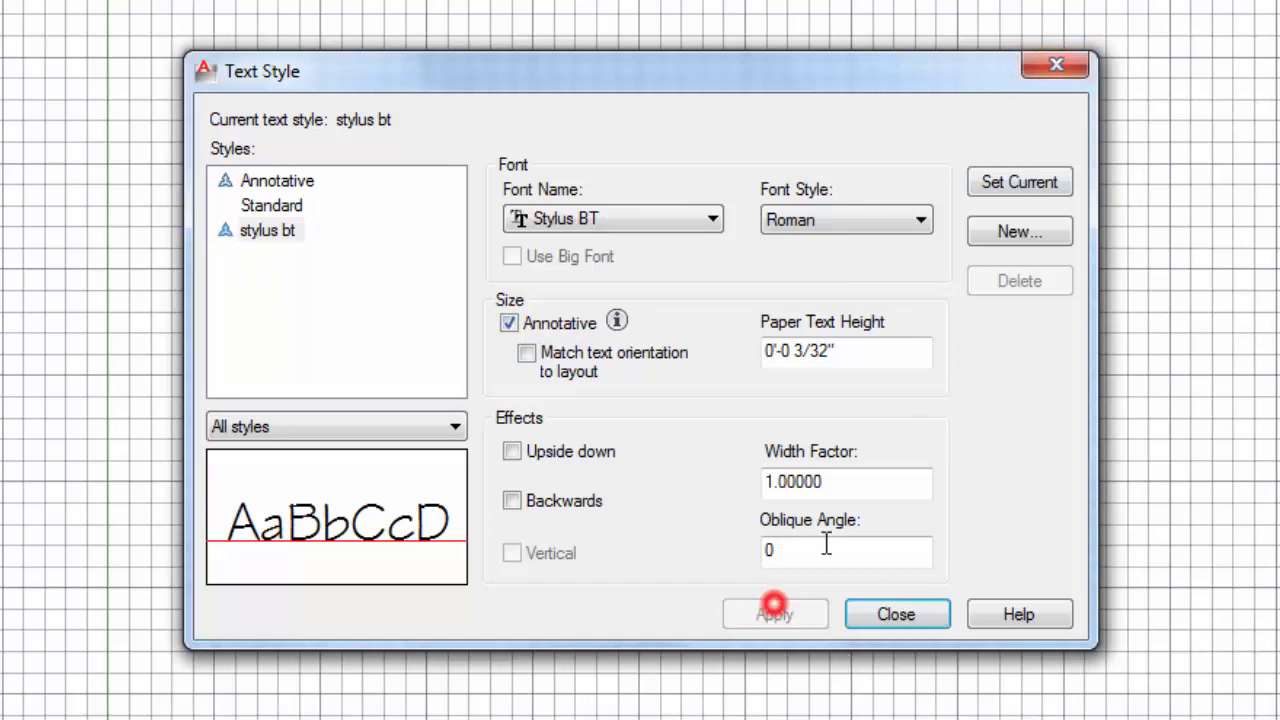
{"action": "left_click", "coordinate": [1054, 62]}
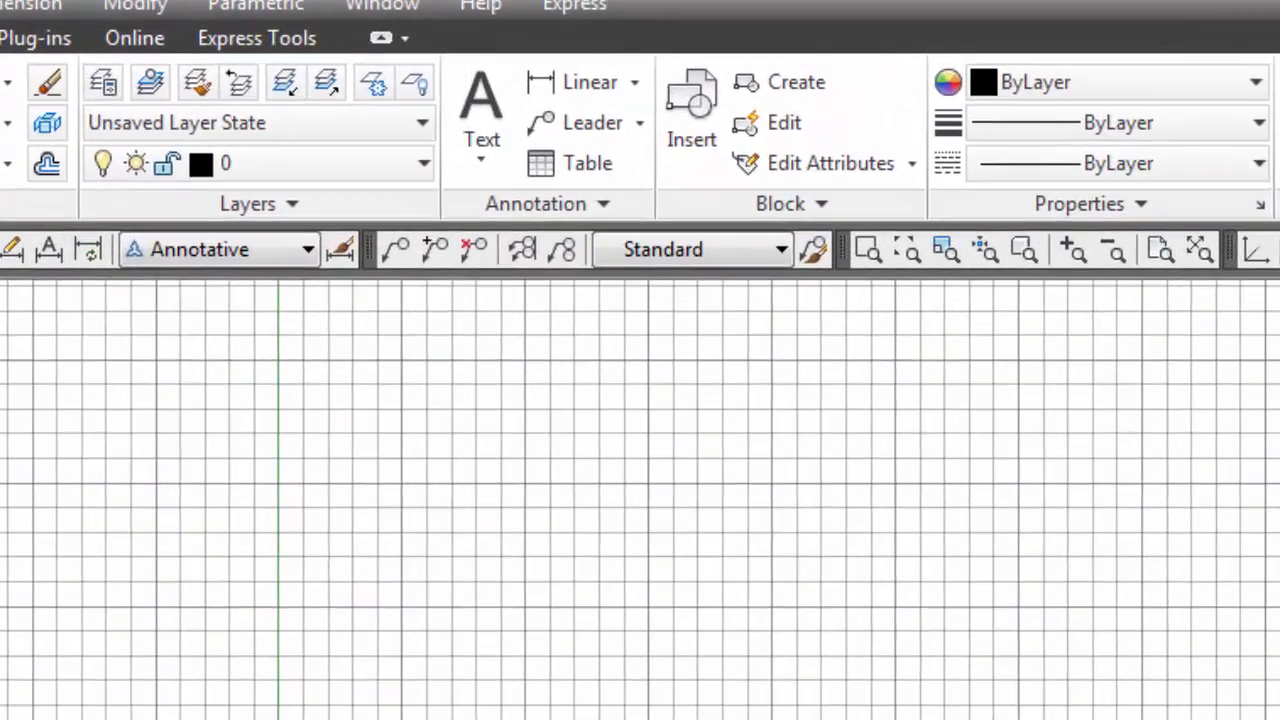
Step: Modify the Annotative dimension style so its extension lines extend 1/8" beyond the dimension lines
{"action": "left_click", "coordinate": [605, 205]}
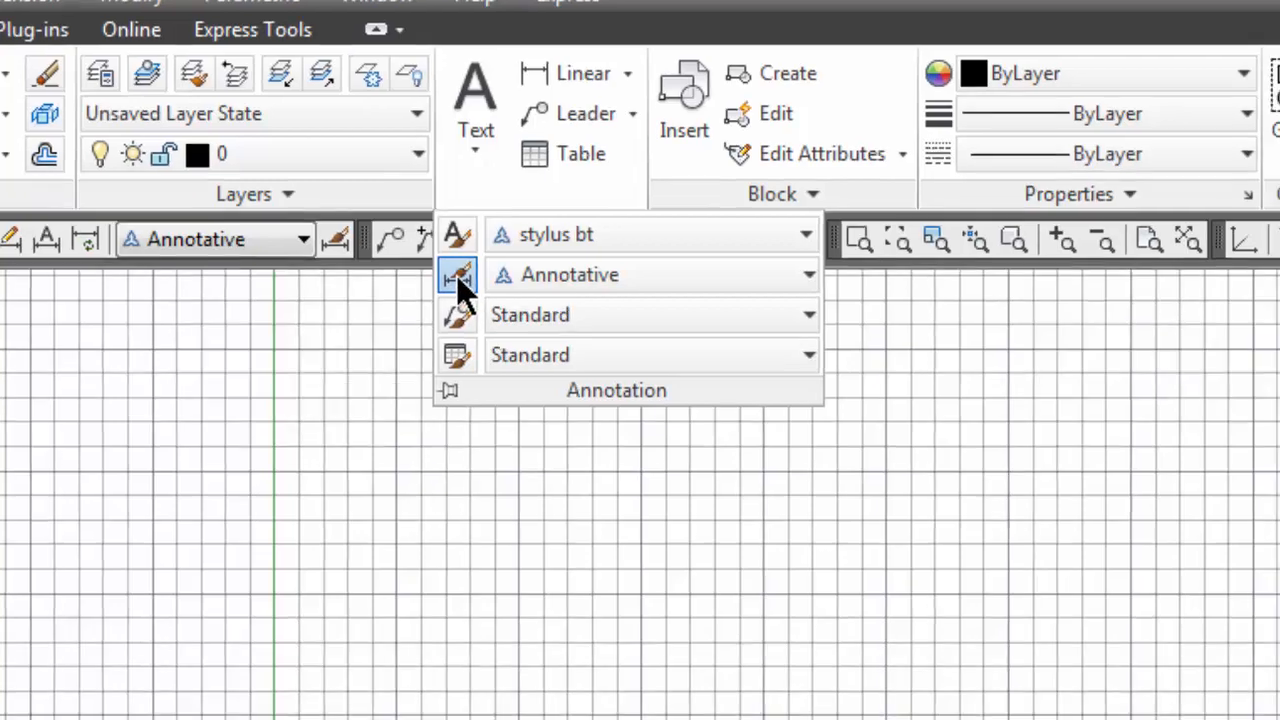
{"action": "left_click", "coordinate": [462, 287]}
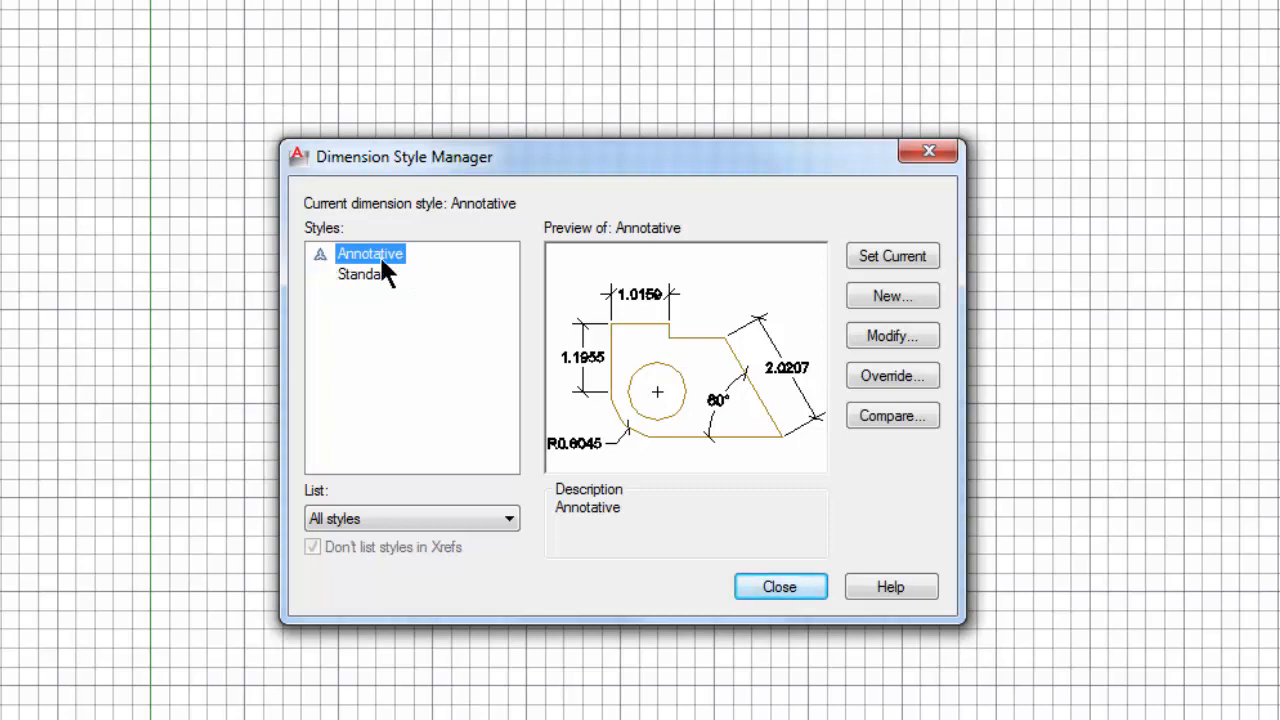
{"action": "left_click", "coordinate": [876, 334]}
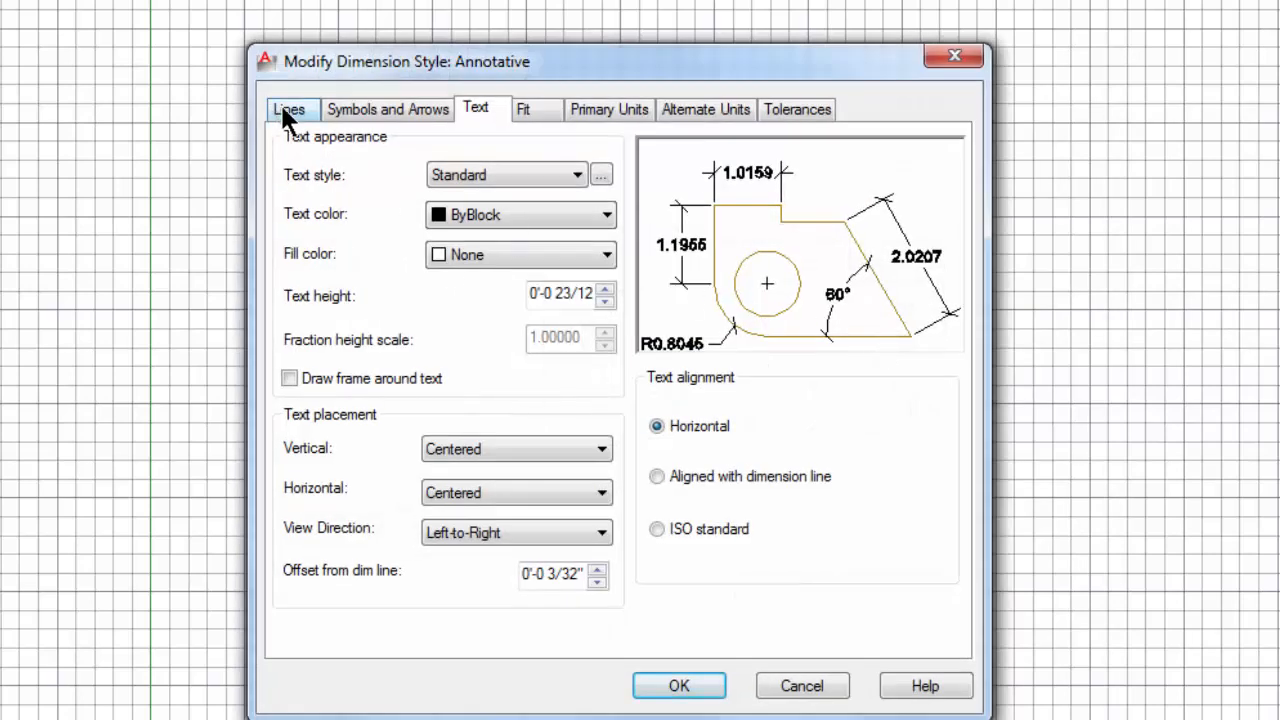
{"action": "left_click", "coordinate": [283, 113]}
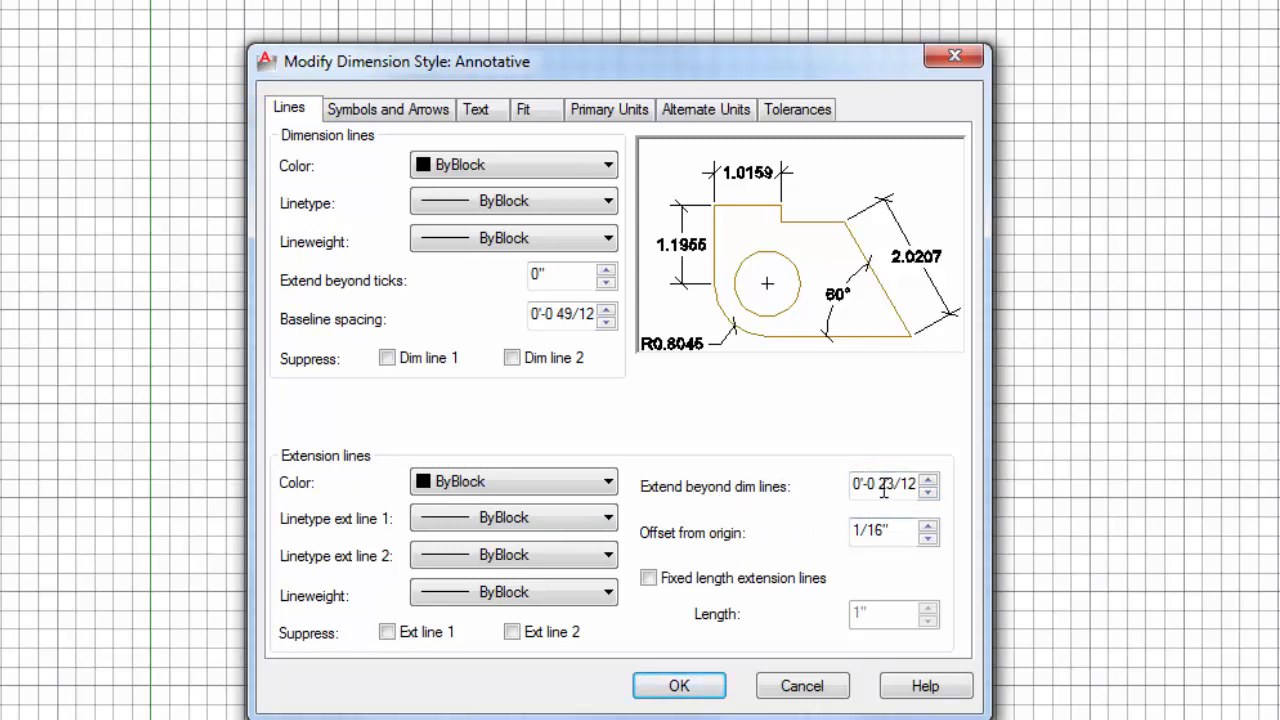
{"action": "left_click", "coordinate": [909, 485]}
{"action": "left_click_drag", "start_coordinate": [899, 482], "coordinate": [808, 465]}
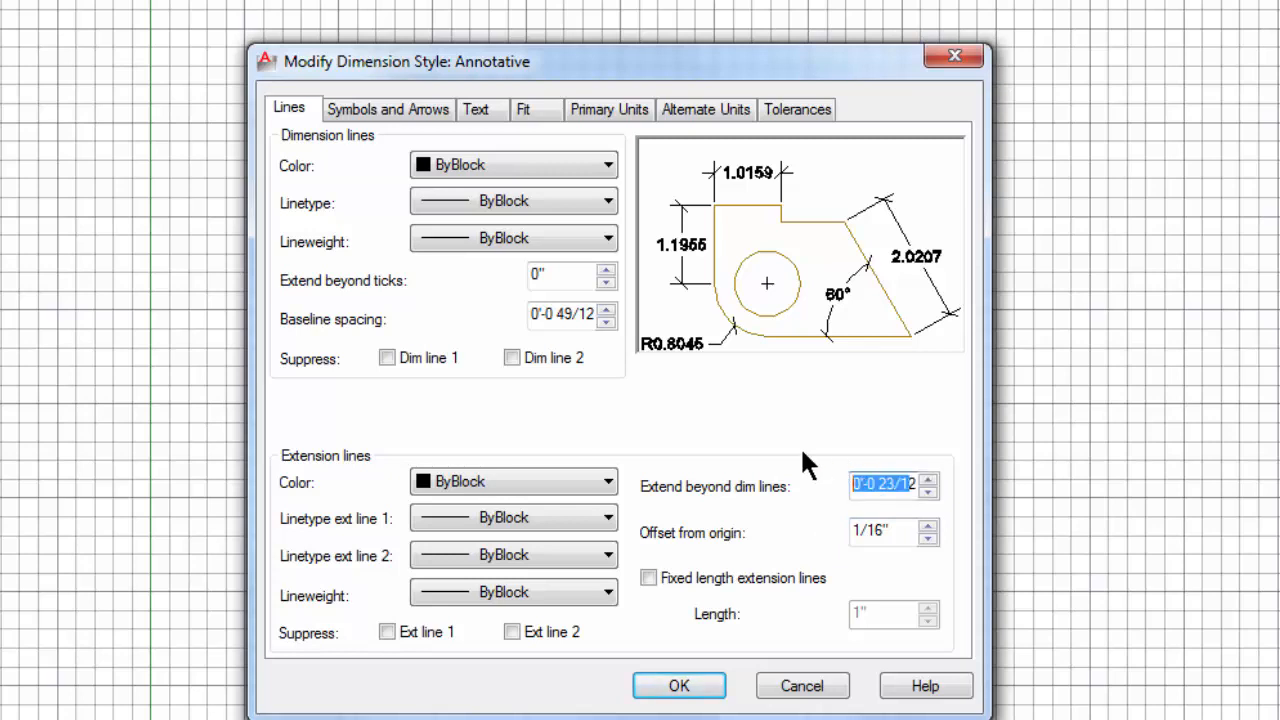
{"action": "type", "text": "28\""}
{"action": "left_click_drag", "start_coordinate": [910, 488], "coordinate": [810, 488]}
{"action": "key", "text": "BackSpace"}
{"action": "type", "text": "1/8\""}
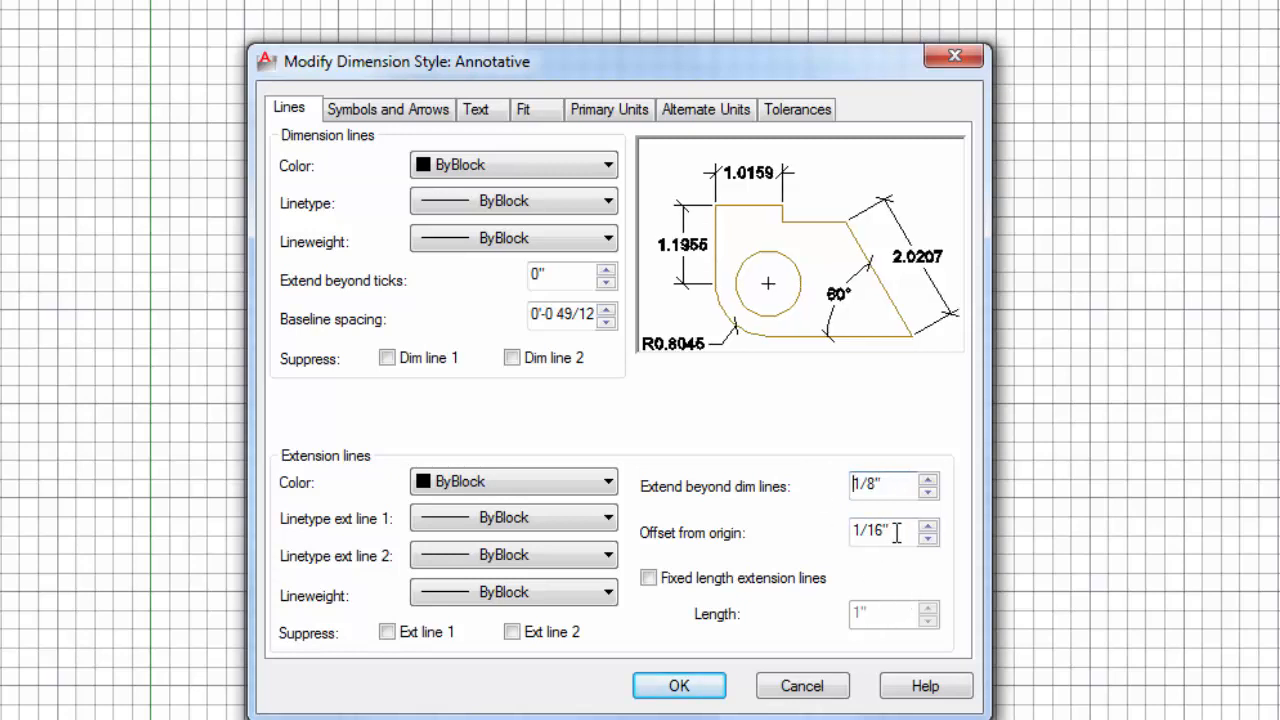
Step: Set the extension lines' offset from origin to 1/8" in the Annotative dimension style
{"action": "left_click_drag", "start_coordinate": [896, 529], "coordinate": [843, 530]}
{"action": "key", "text": "BackSpace"}
{"action": "type", "text": "1/8\""}
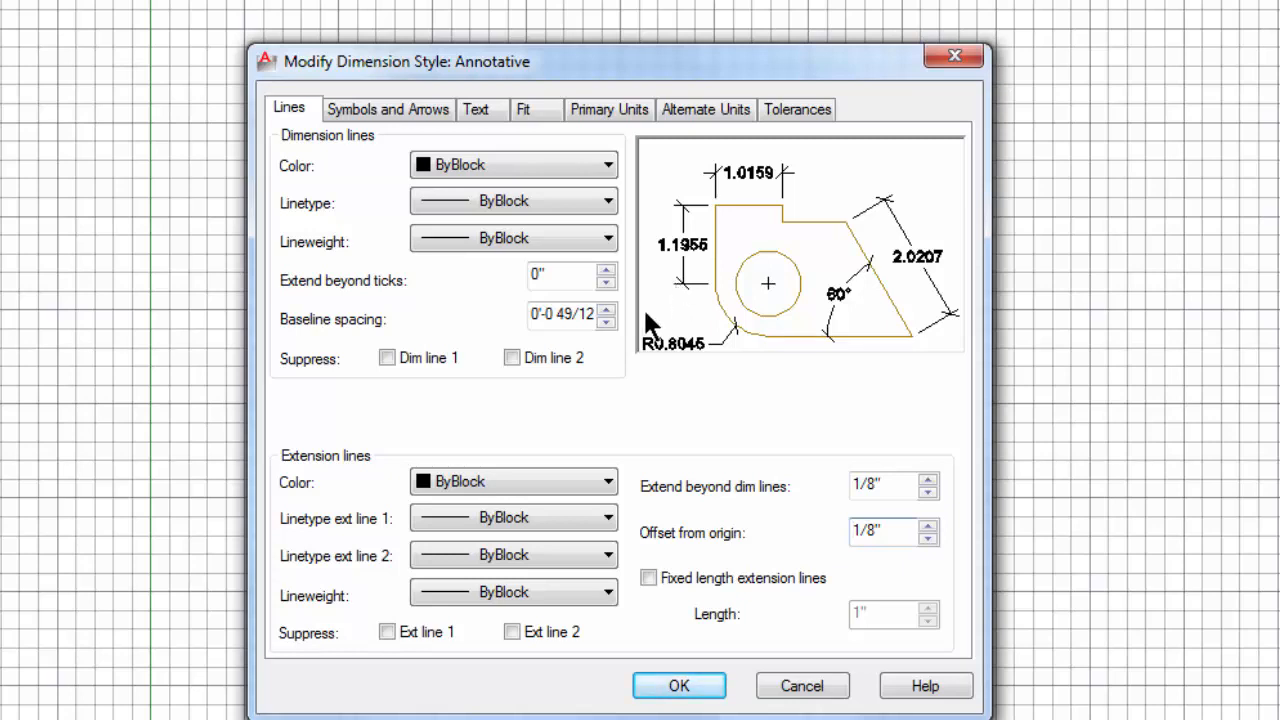
Step: Use Oblique as the dimension style's first arrowhead and set the arrow size to 1/8"
{"action": "left_click", "coordinate": [389, 116]}
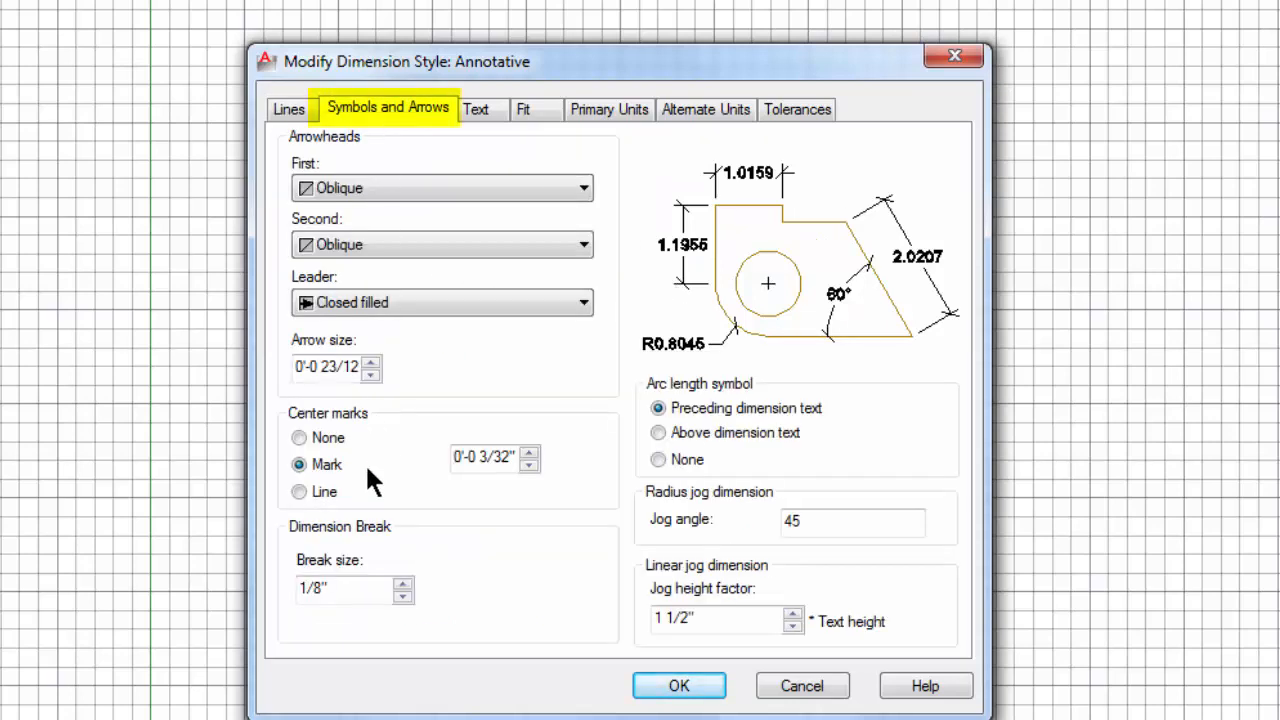
{"action": "left_click", "coordinate": [541, 193]}
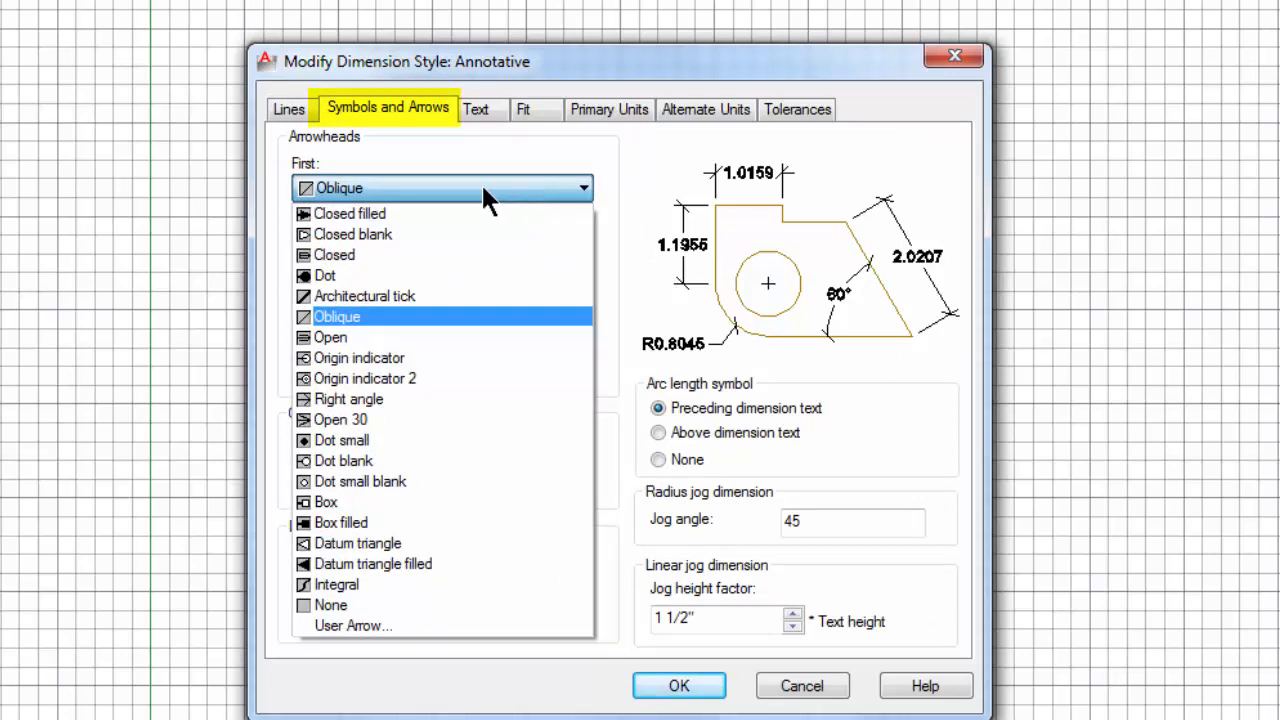
{"action": "left_click", "coordinate": [364, 316]}
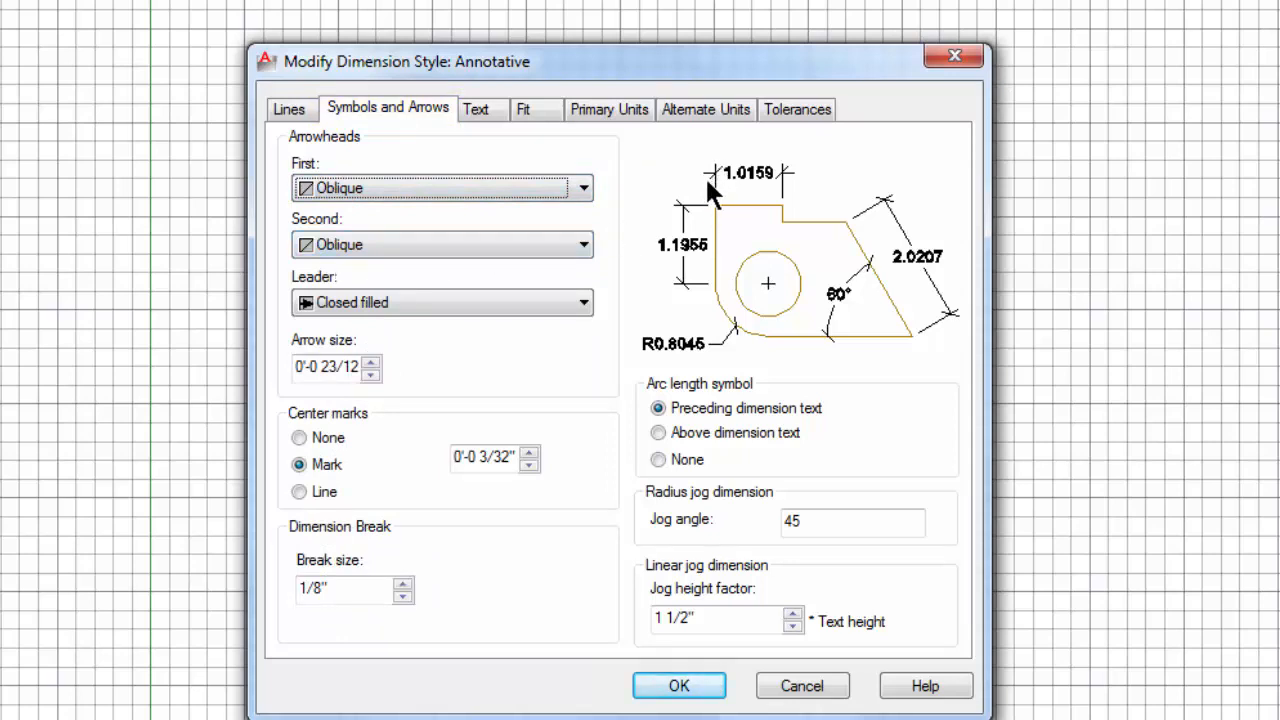
{"action": "left_click_drag", "start_coordinate": [357, 367], "coordinate": [262, 362]}
{"action": "key", "text": "BackSpace"}
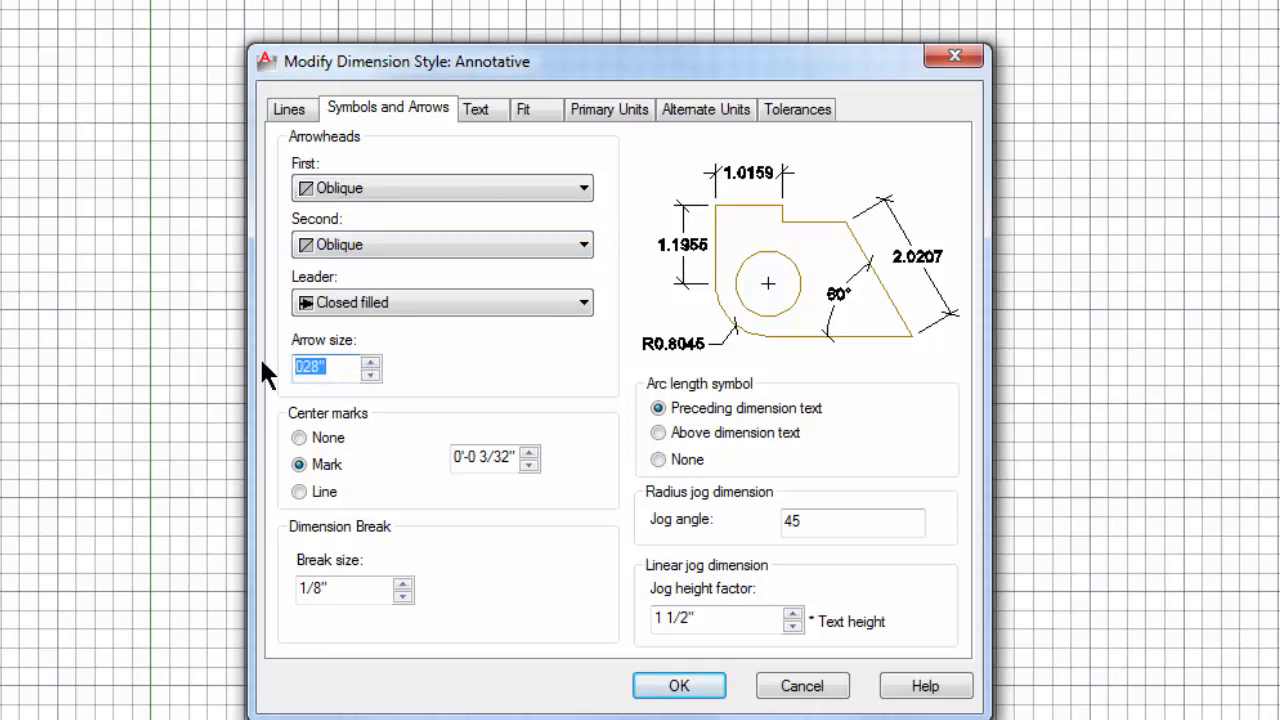
{"action": "type", "text": "1/8\""}
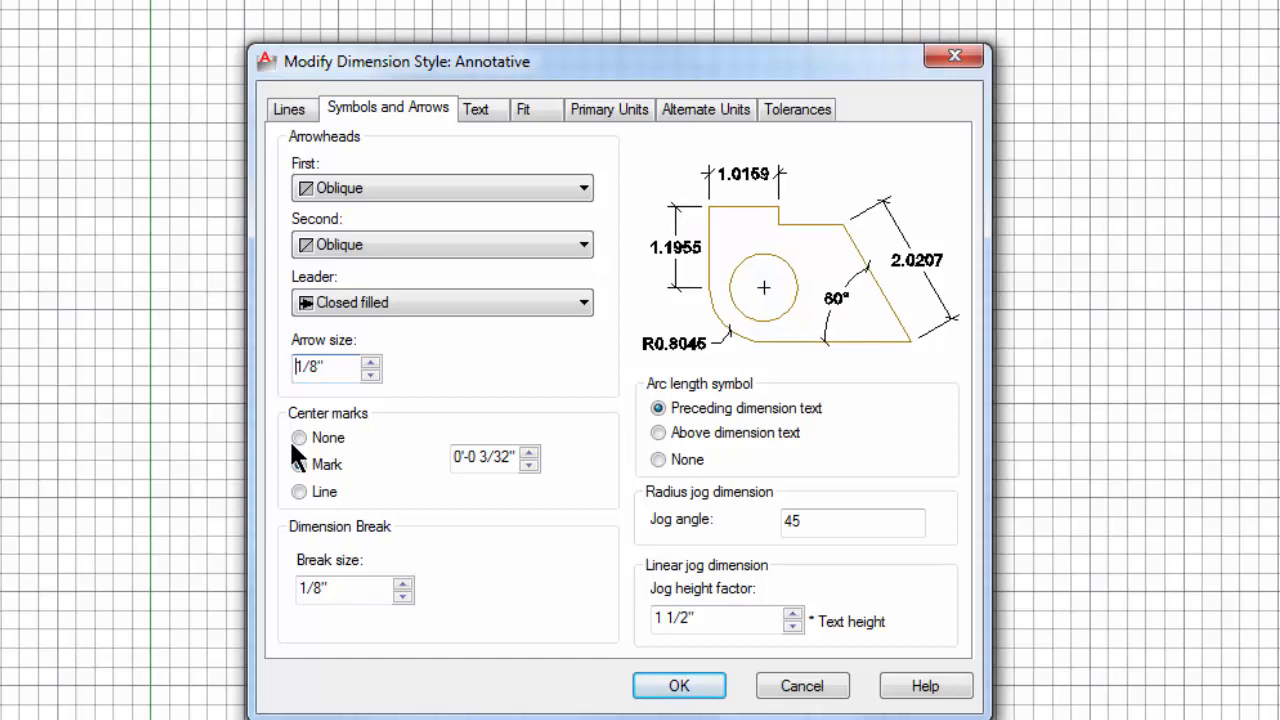
Step: Assign the stylus bt text style to the Annotative dimension style's text
{"action": "left_click", "coordinate": [472, 112]}
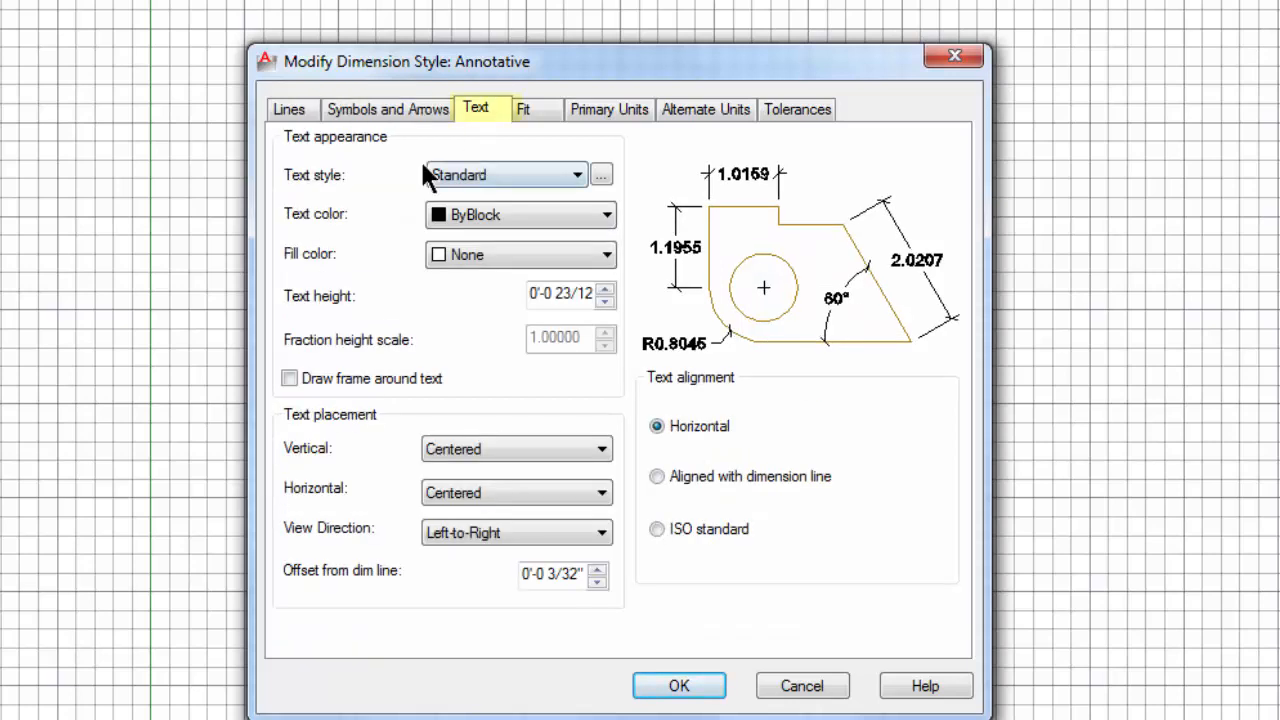
{"action": "left_click", "coordinate": [578, 175]}
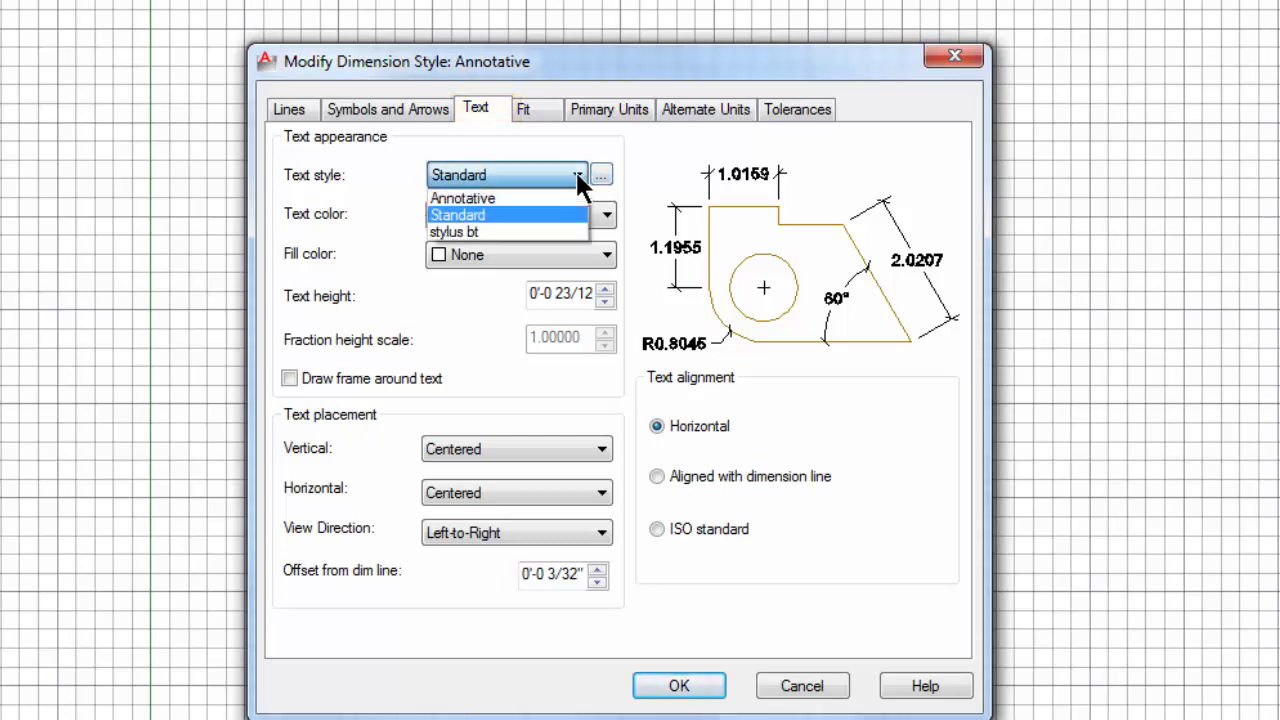
{"action": "left_click", "coordinate": [474, 232]}
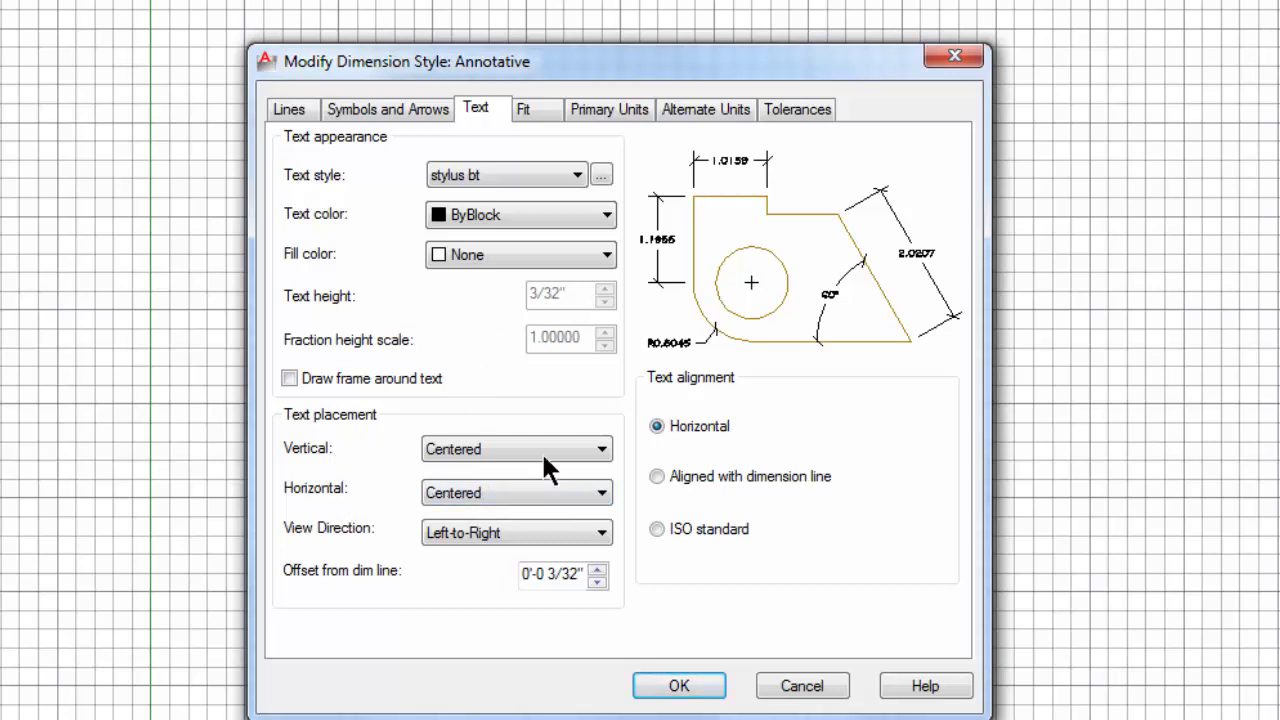
Step: Set the dimension text's vertical placement to Above and align the text with the dimension line
{"action": "left_click", "coordinate": [574, 464]}
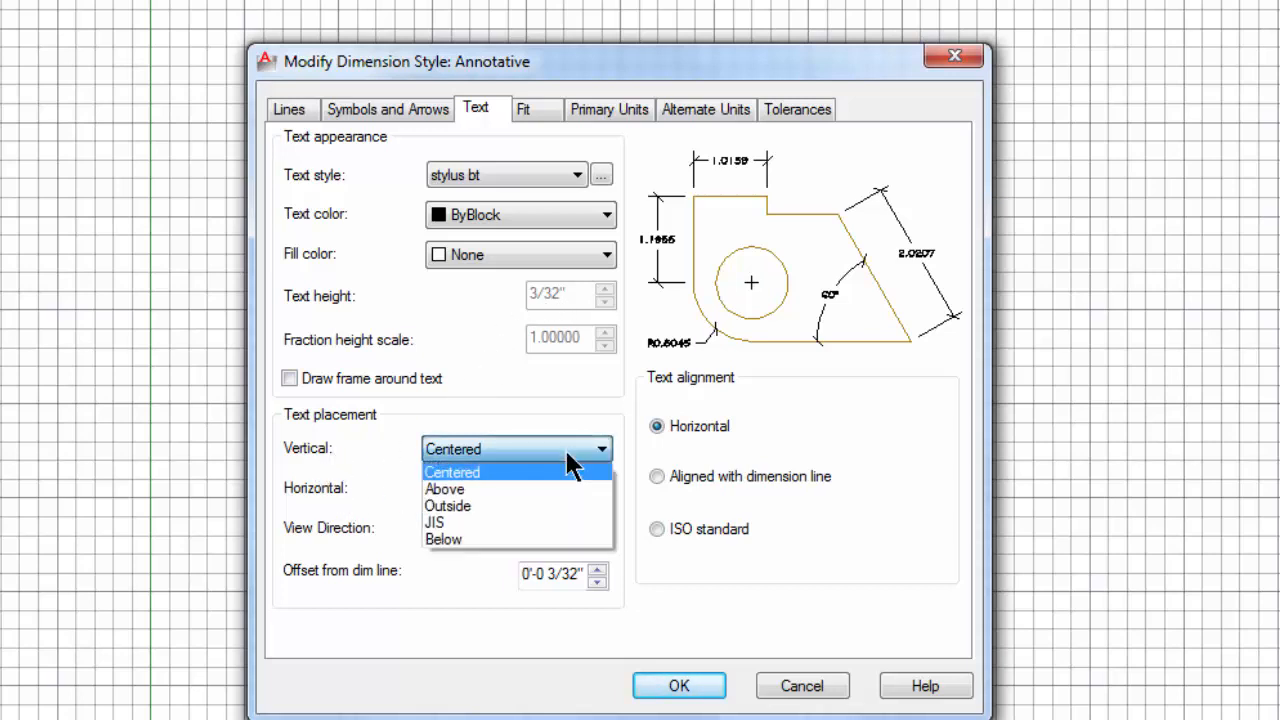
{"action": "left_click", "coordinate": [489, 491]}
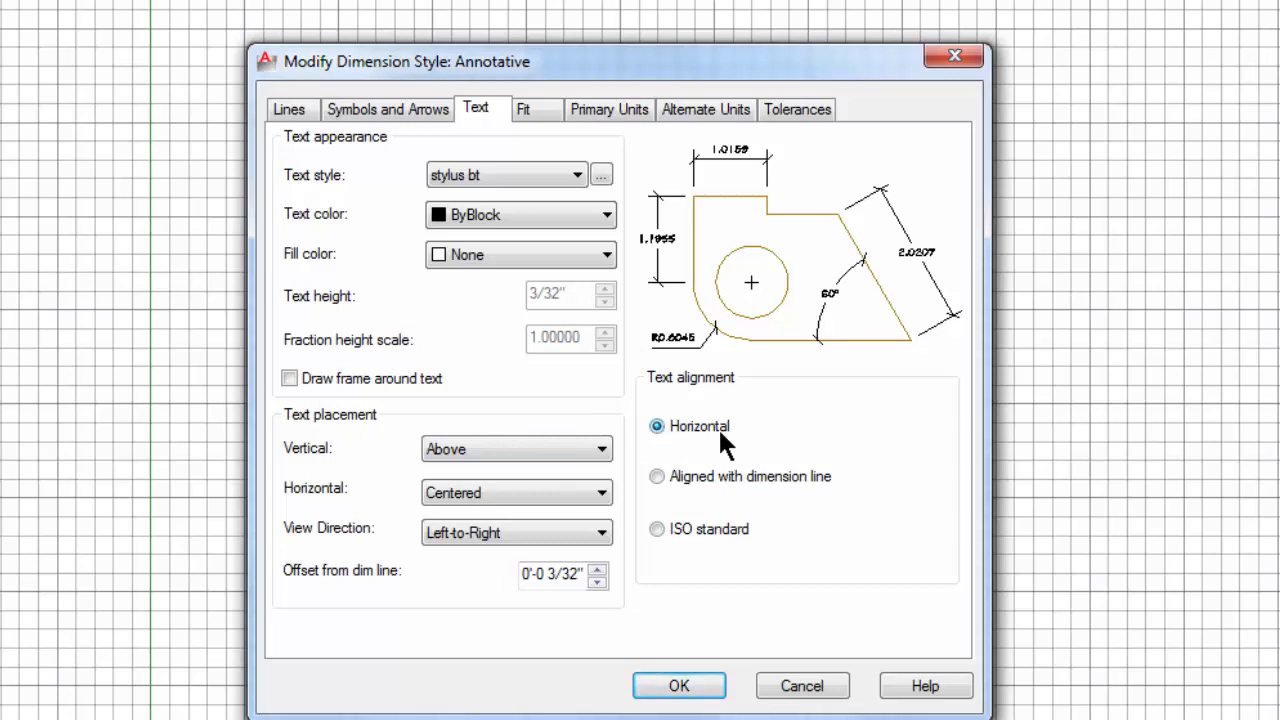
{"action": "left_click", "coordinate": [656, 477]}
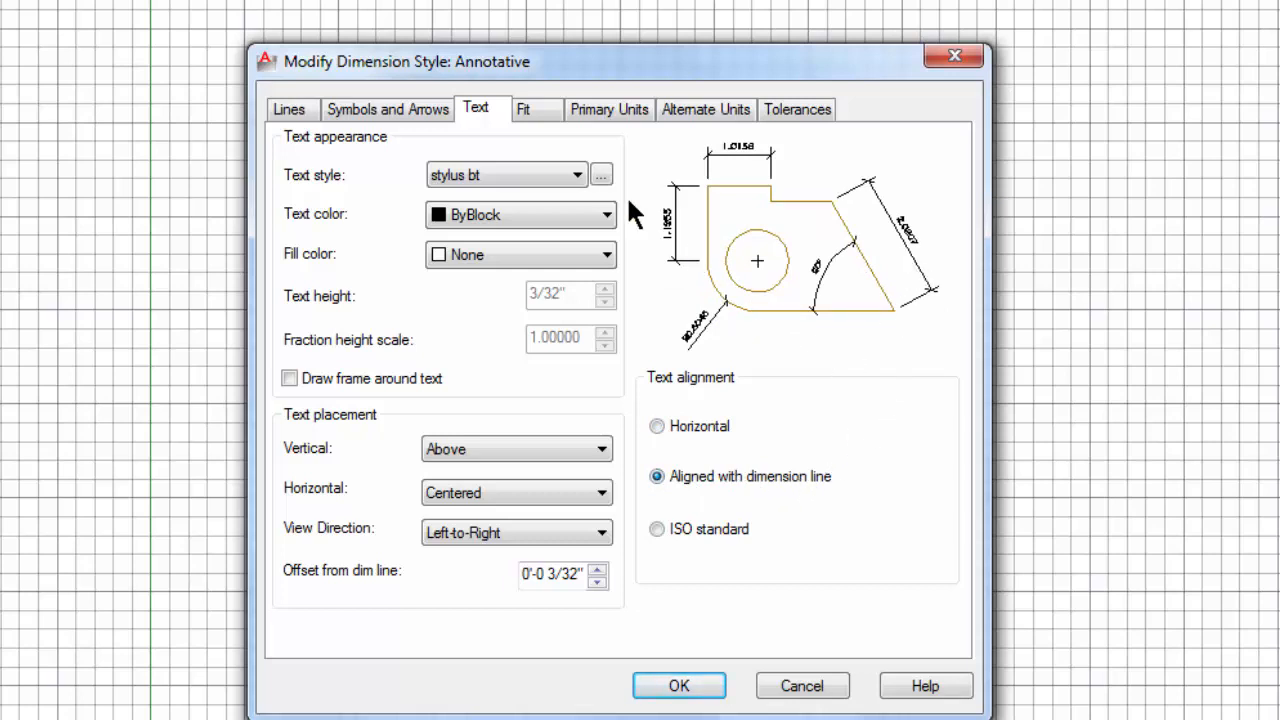
Step: Set the Annotative dimension style's linear units to Architectural format with 0'-0 1/8" precision
{"action": "left_click", "coordinate": [539, 110]}
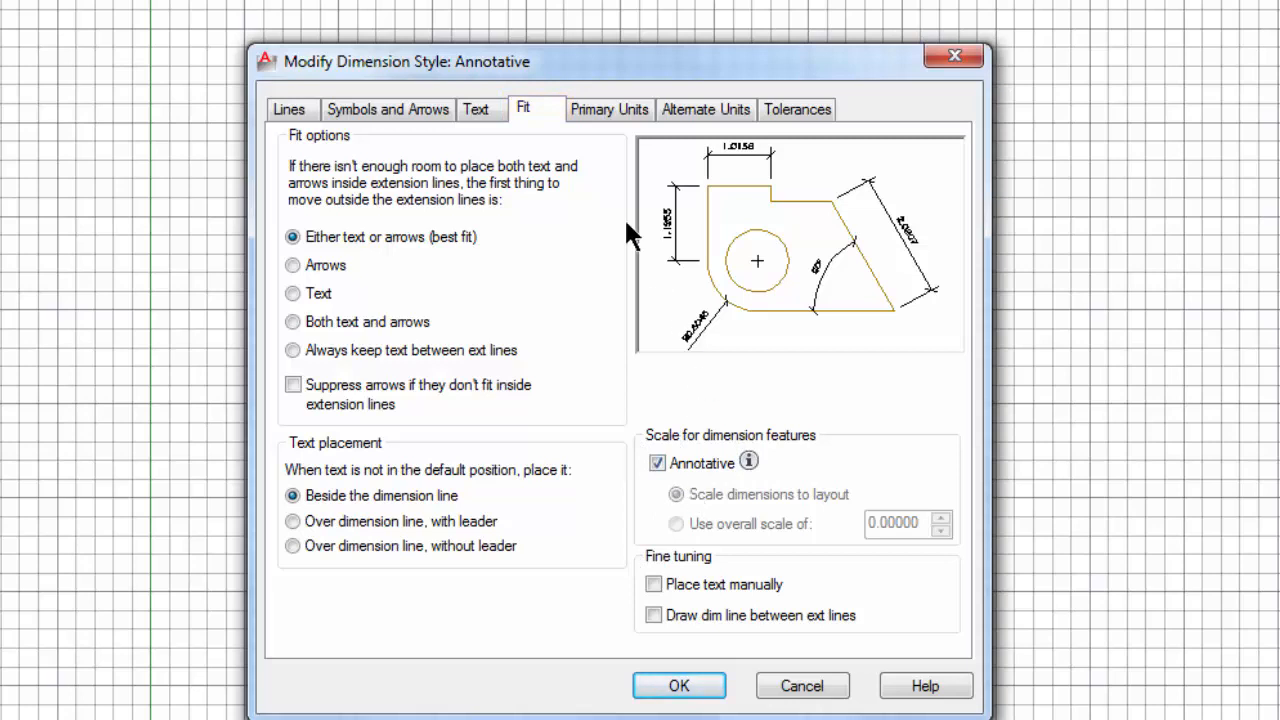
{"action": "left_click", "coordinate": [609, 110]}
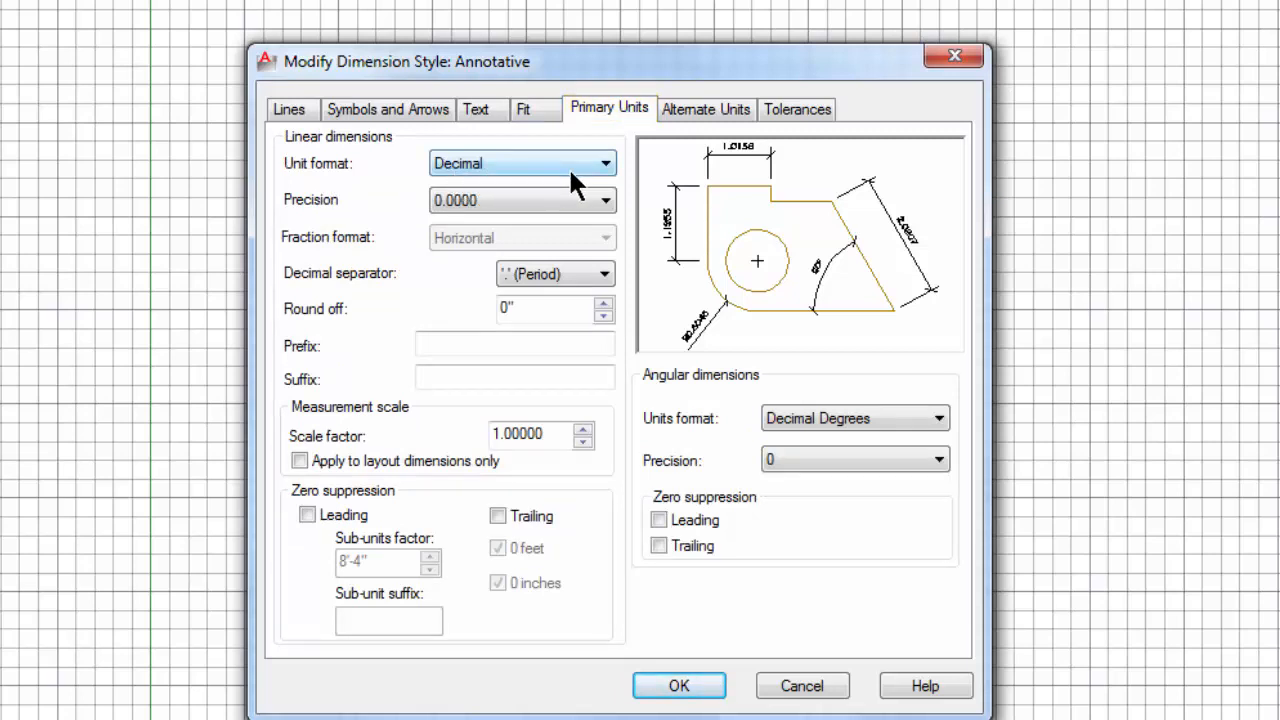
{"action": "left_click", "coordinate": [605, 163]}
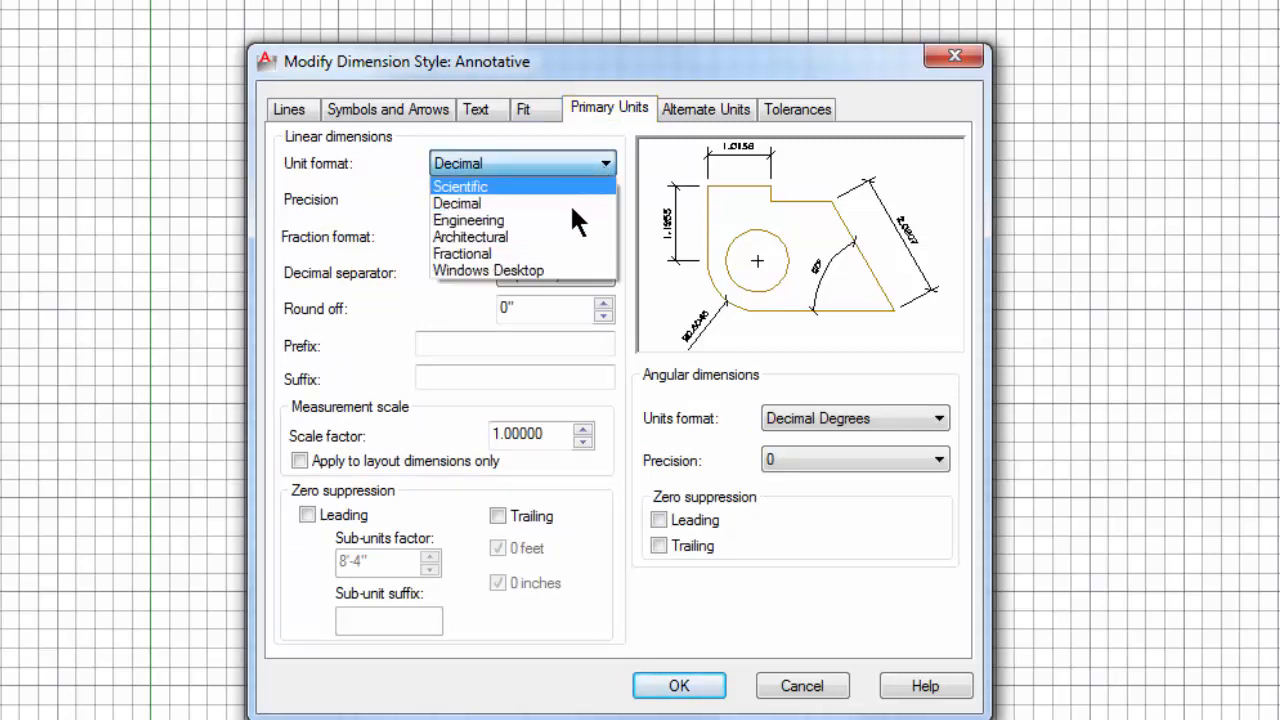
{"action": "left_click", "coordinate": [562, 238]}
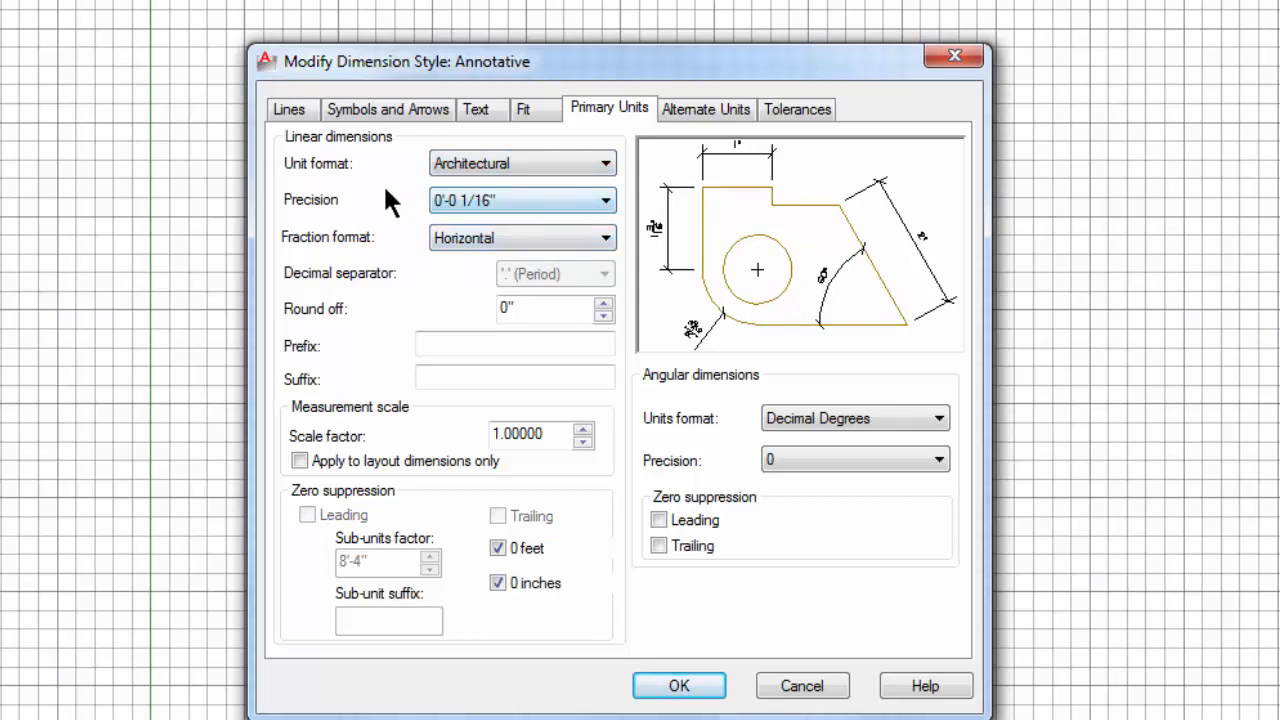
{"action": "left_click", "coordinate": [600, 201]}
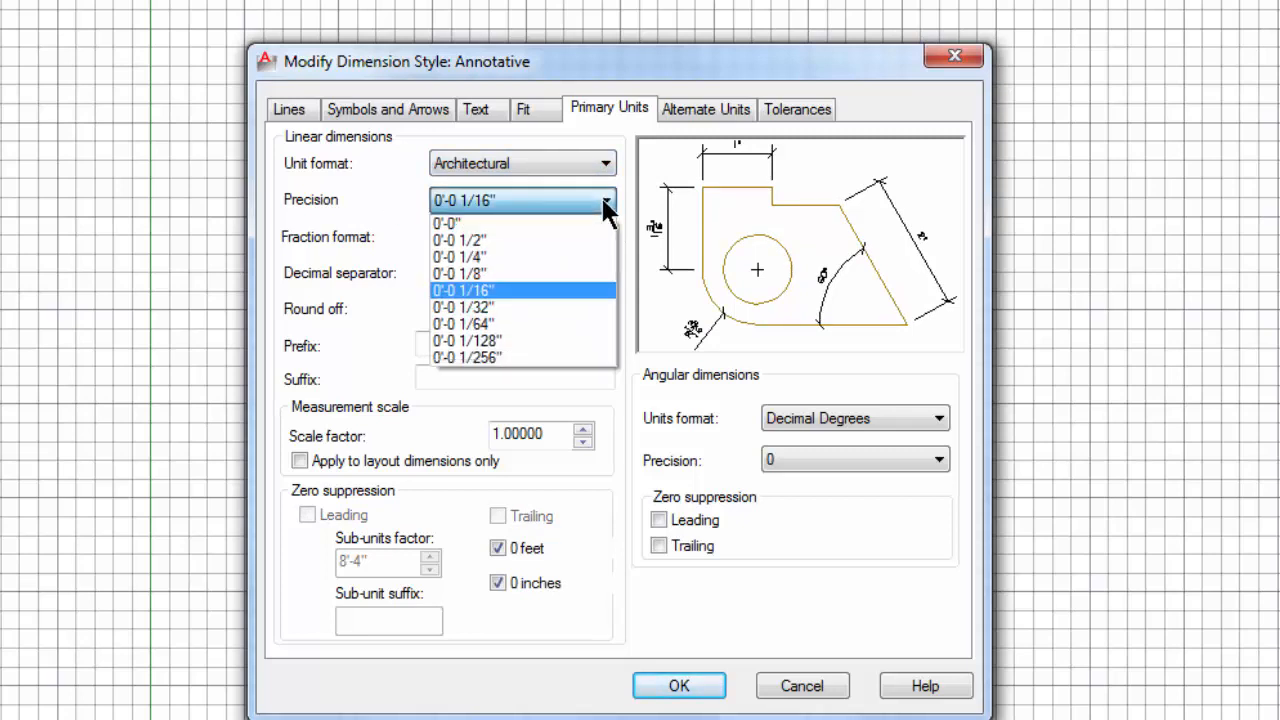
{"action": "left_click", "coordinate": [553, 274]}
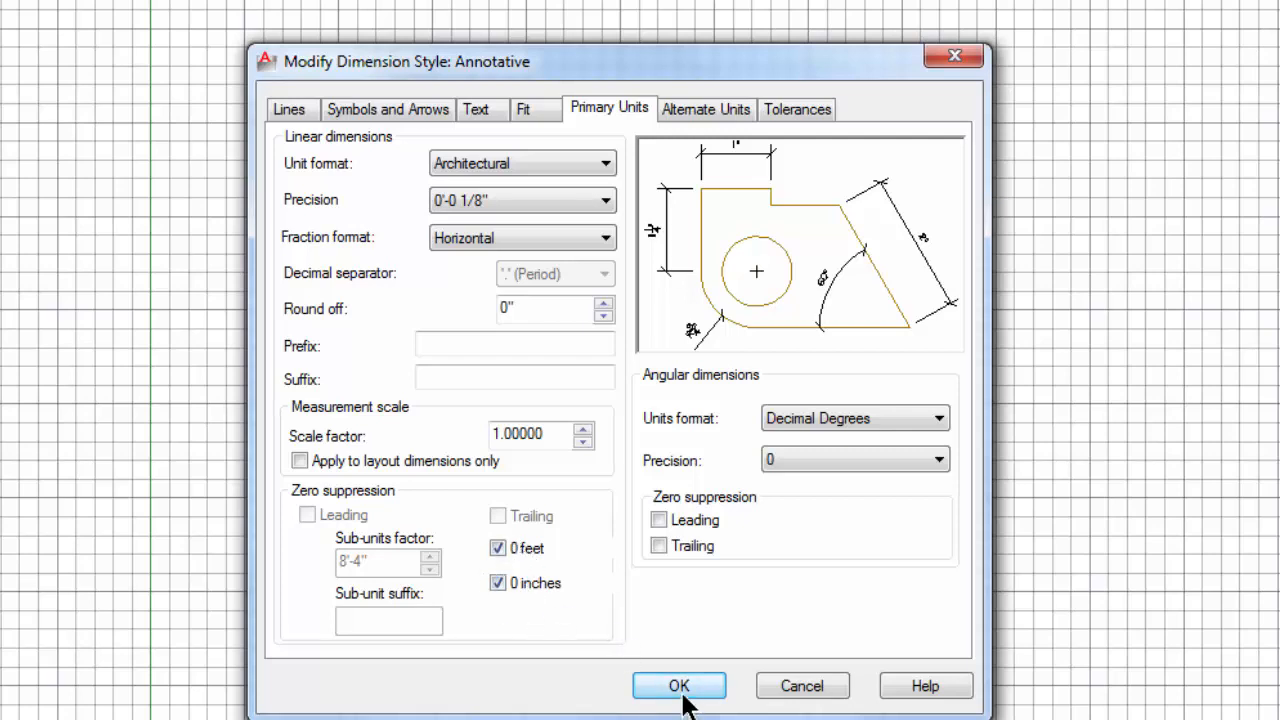
Step: Accept the dimension style changes and make Annotative the current dimension style
{"action": "left_click", "coordinate": [684, 686]}
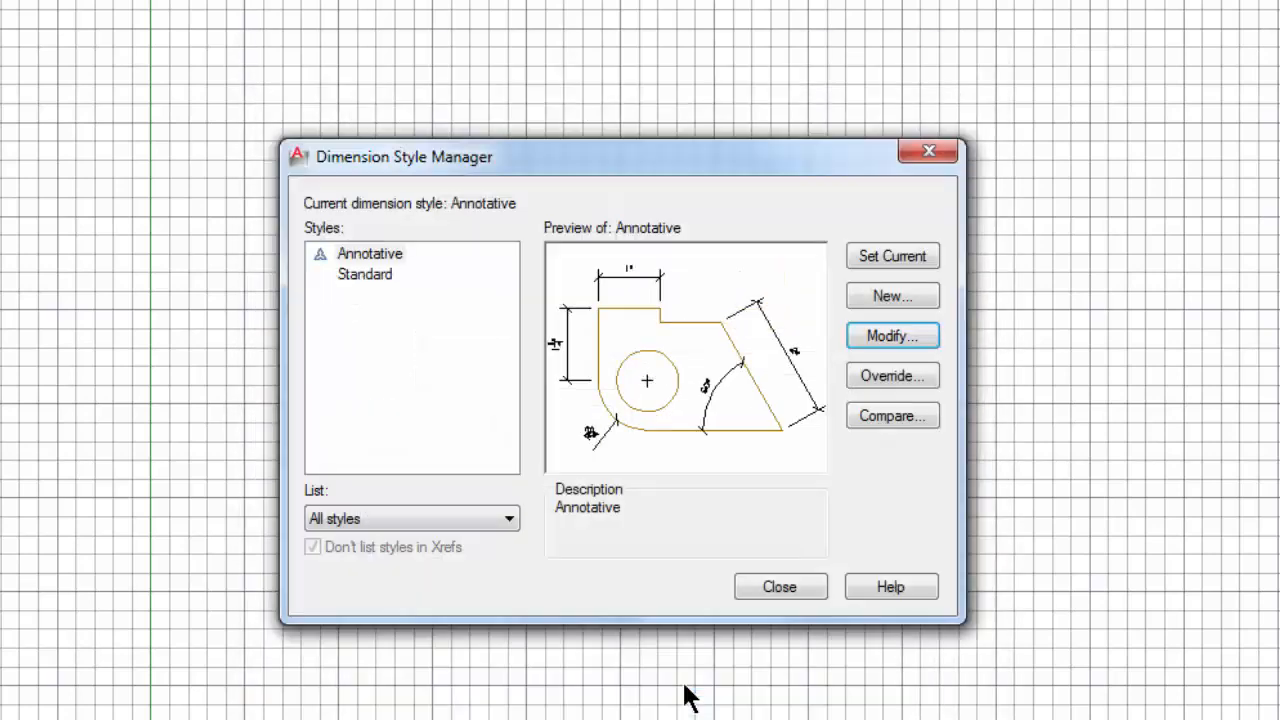
{"action": "left_click", "coordinate": [873, 250]}
{"action": "left_click", "coordinate": [765, 588]}
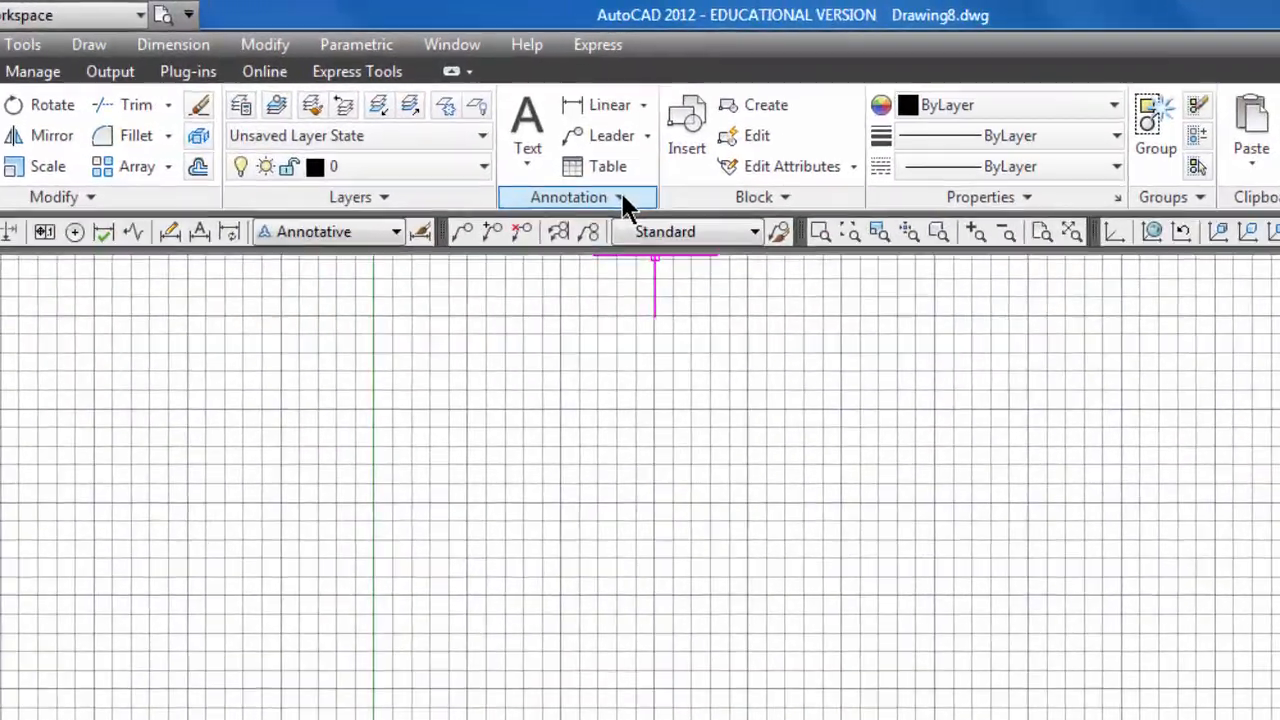
Step: Rename the Annotative multileader style as Leader-Anno
{"action": "left_click", "coordinate": [545, 120]}
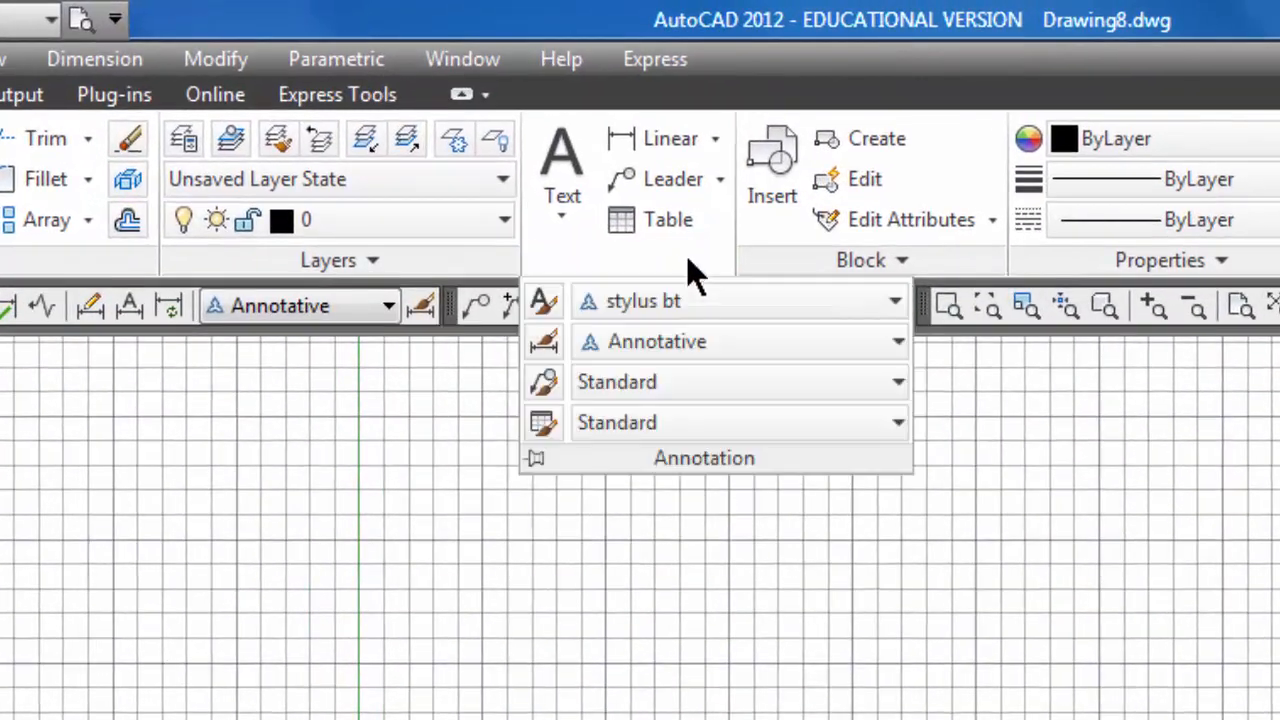
{"action": "left_click", "coordinate": [542, 385]}
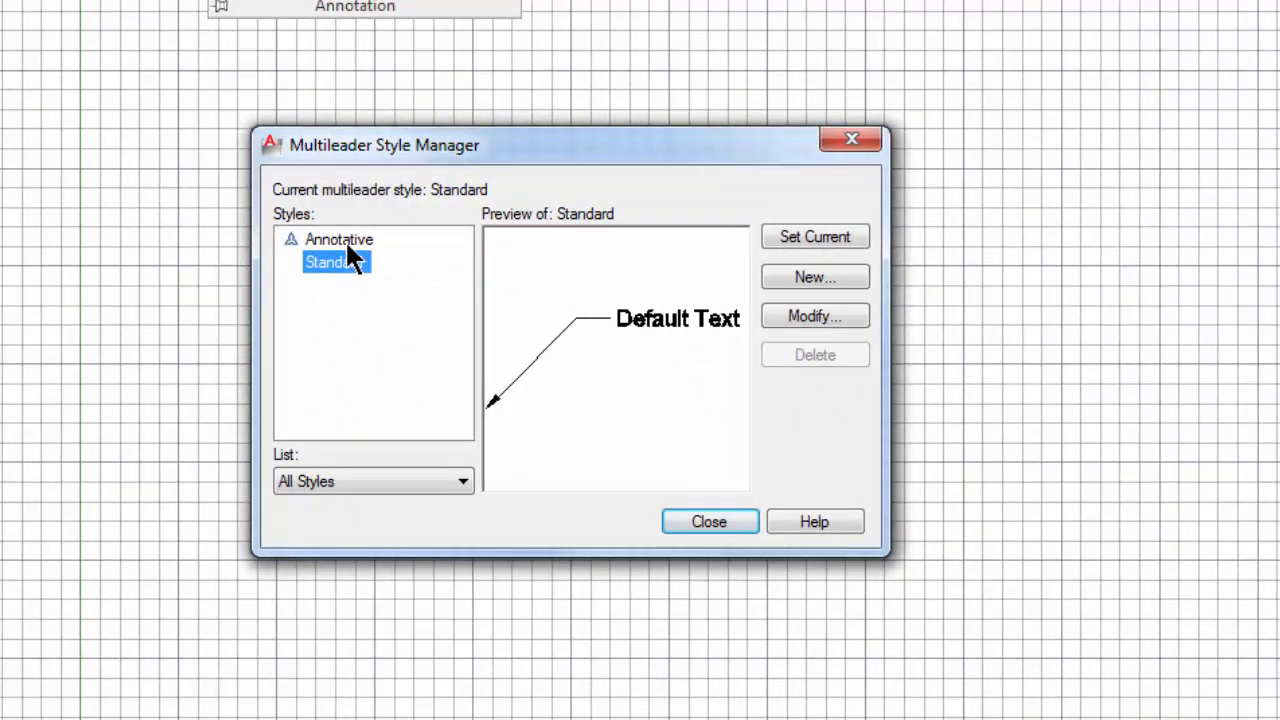
{"action": "left_click", "coordinate": [346, 242]}
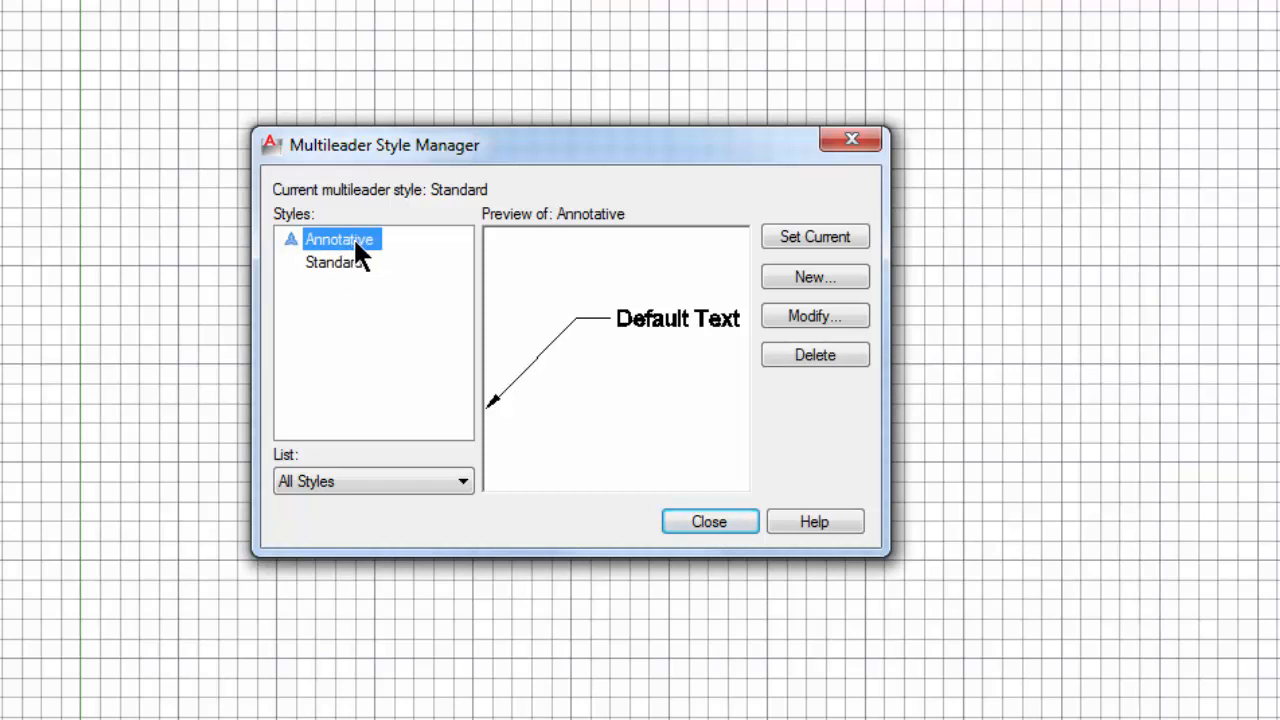
{"action": "right_click", "coordinate": [356, 242]}
{"action": "left_click", "coordinate": [437, 316]}
{"action": "type", "text": "Leader-Anno"}
{"action": "key", "text": "Return"}
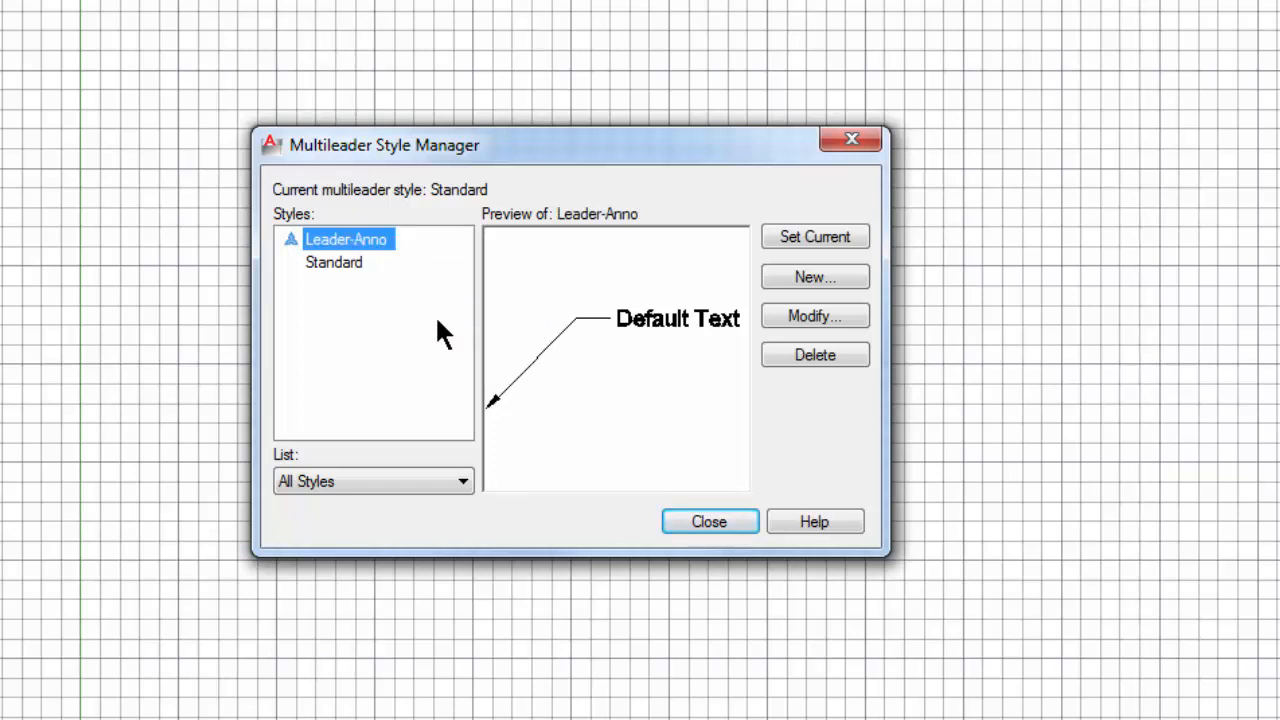
Step: Set the arrowhead size of the Leader-Anno multileader style to .125
{"action": "left_click", "coordinate": [778, 314]}
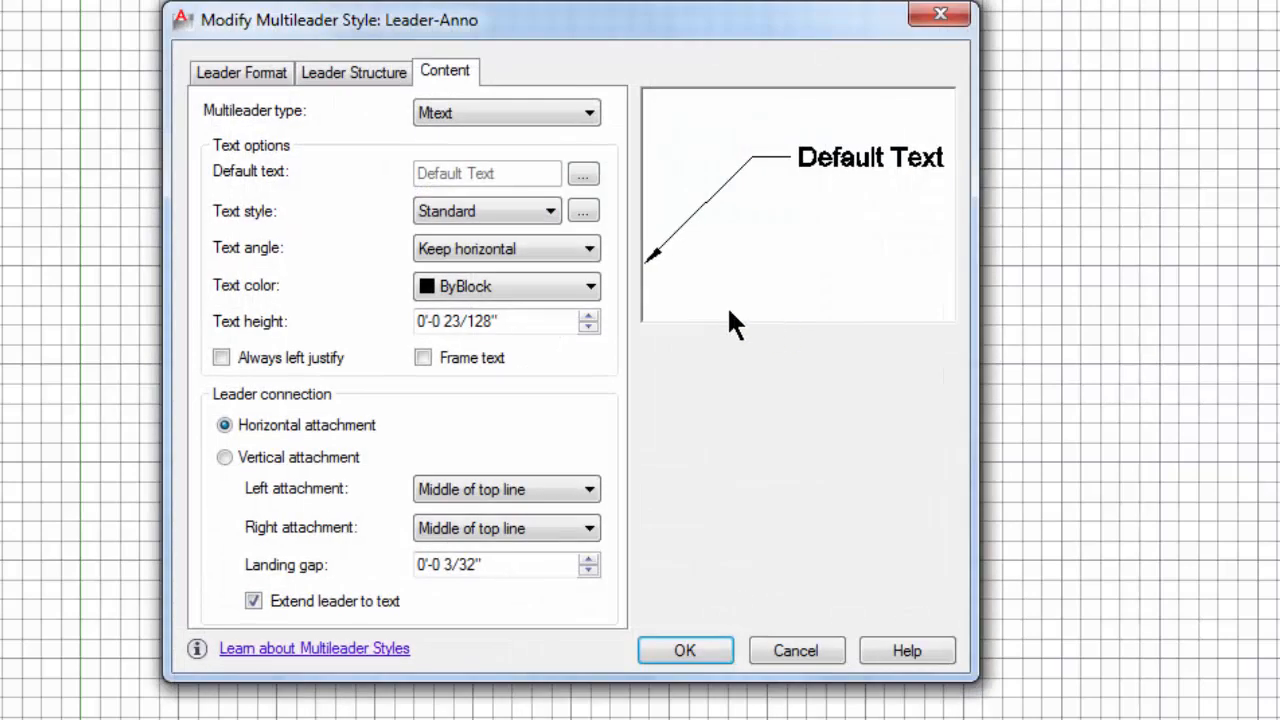
{"action": "left_click", "coordinate": [241, 74]}
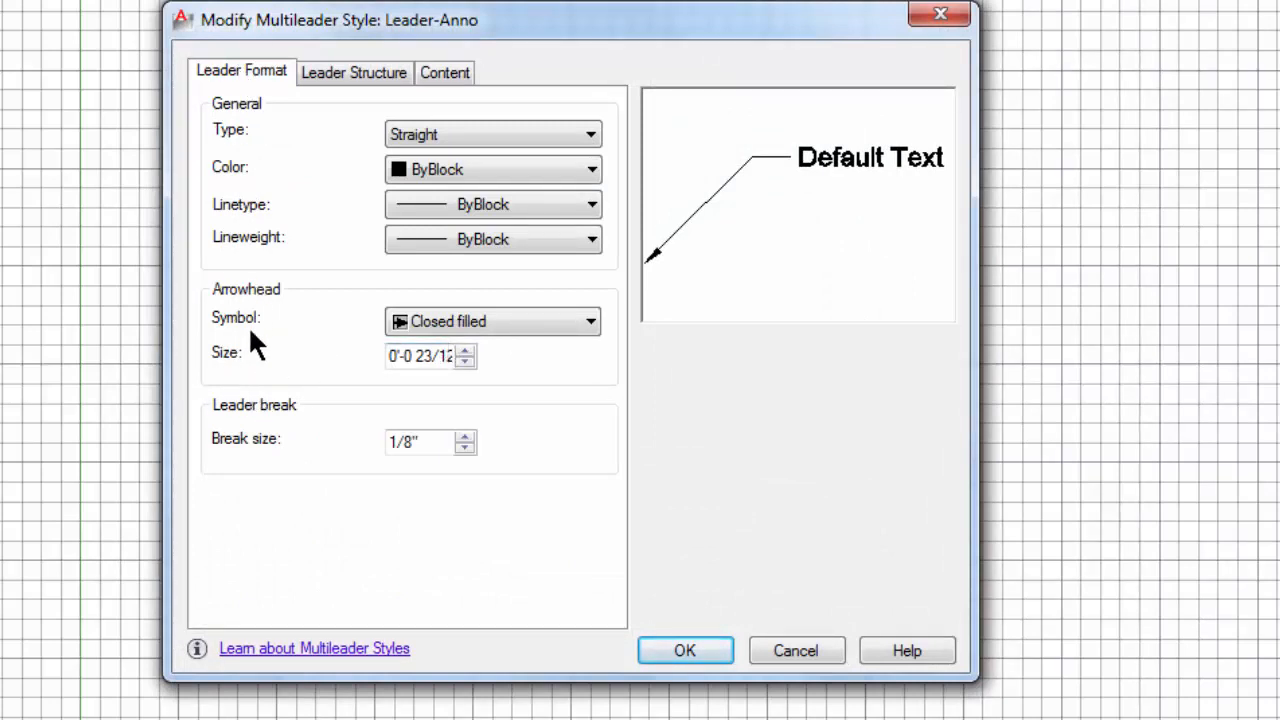
{"action": "double_click", "coordinate": [440, 357]}
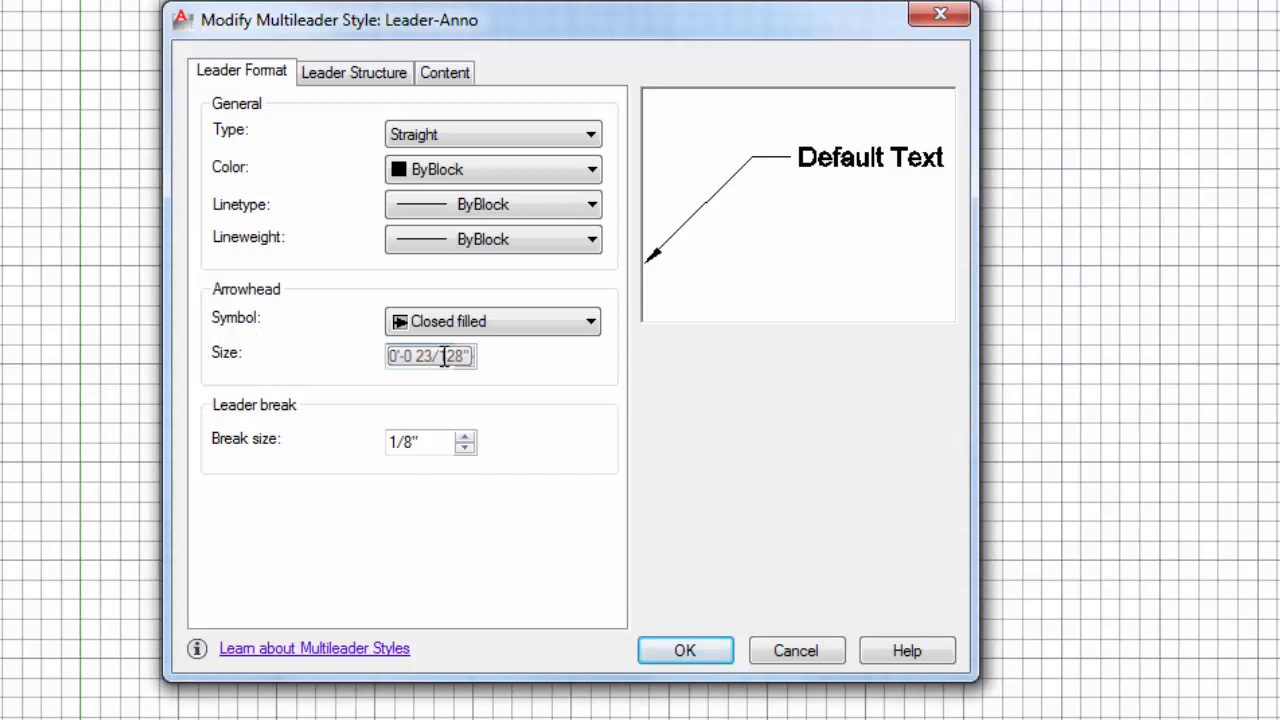
{"action": "left_click_drag", "start_coordinate": [443, 357], "coordinate": [371, 341]}
{"action": "key", "text": "BackSpace"}
{"action": "double_click", "coordinate": [411, 360]}
{"action": "key", "text": "BackSpace"}
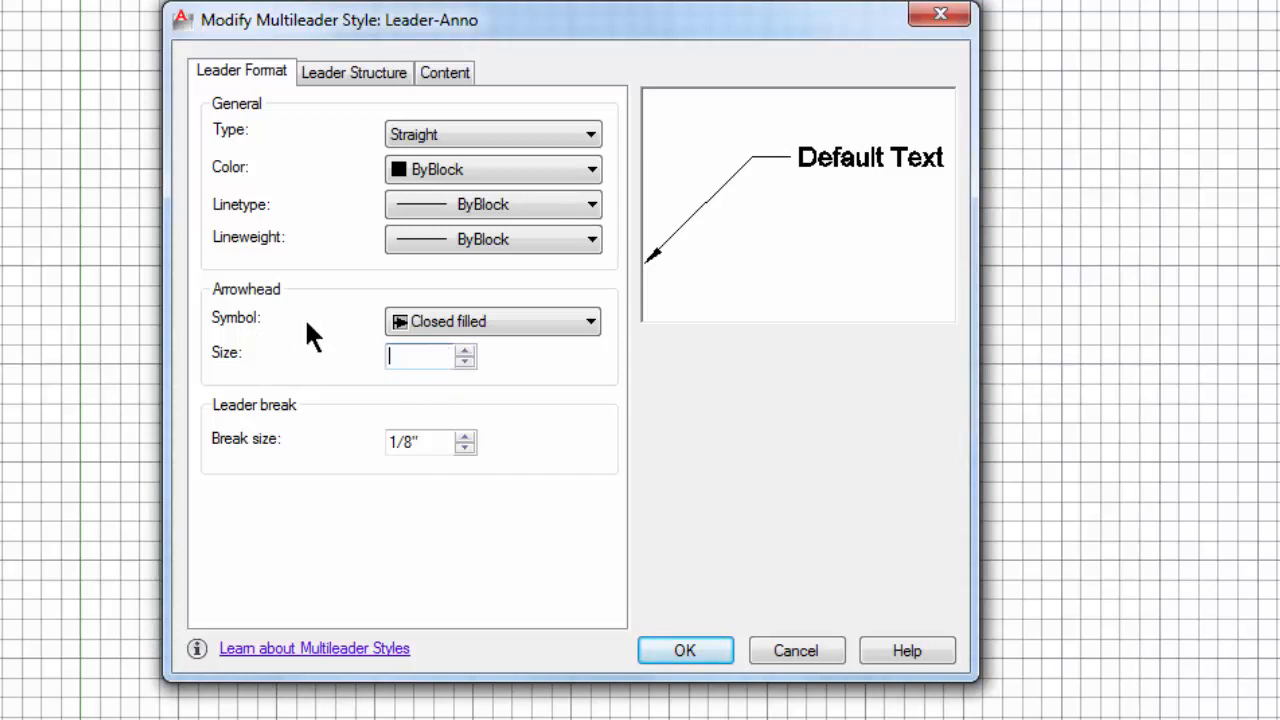
{"action": "type", "text": ".125"}
Step: Set the Leader-Anno style's landing distance to 1/4"
{"action": "left_click", "coordinate": [336, 92]}
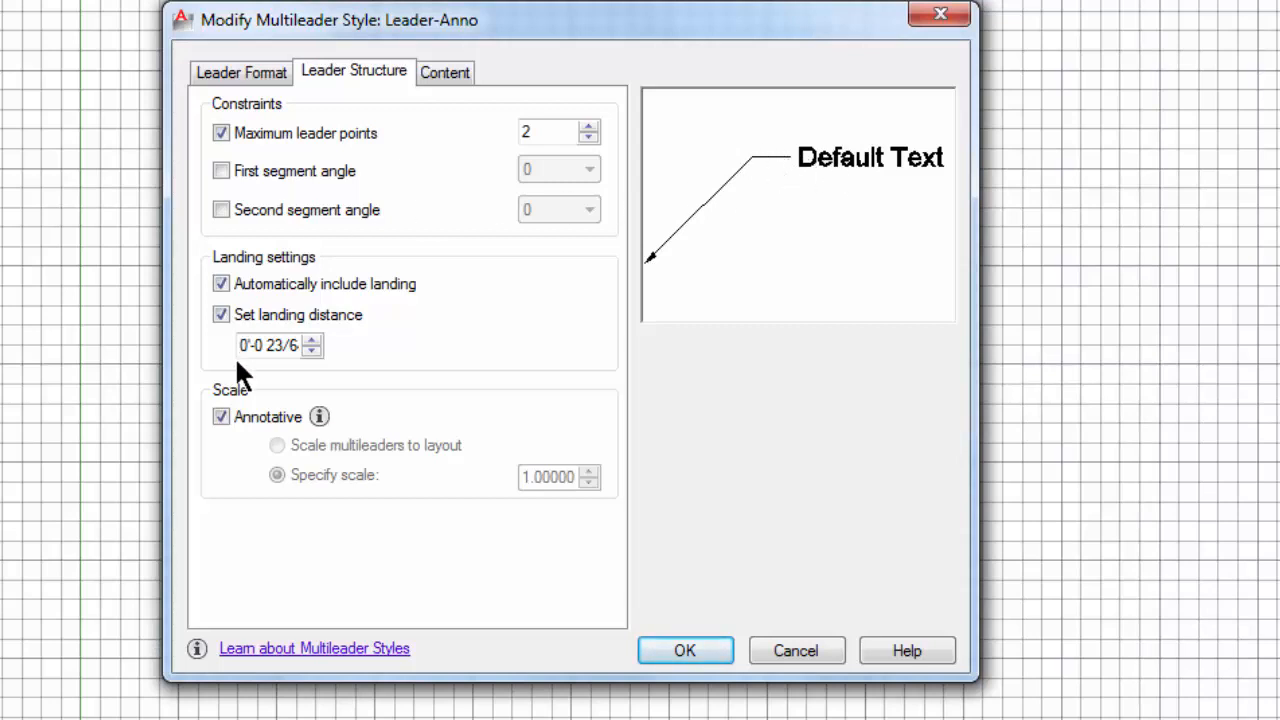
{"action": "double_click", "coordinate": [263, 346]}
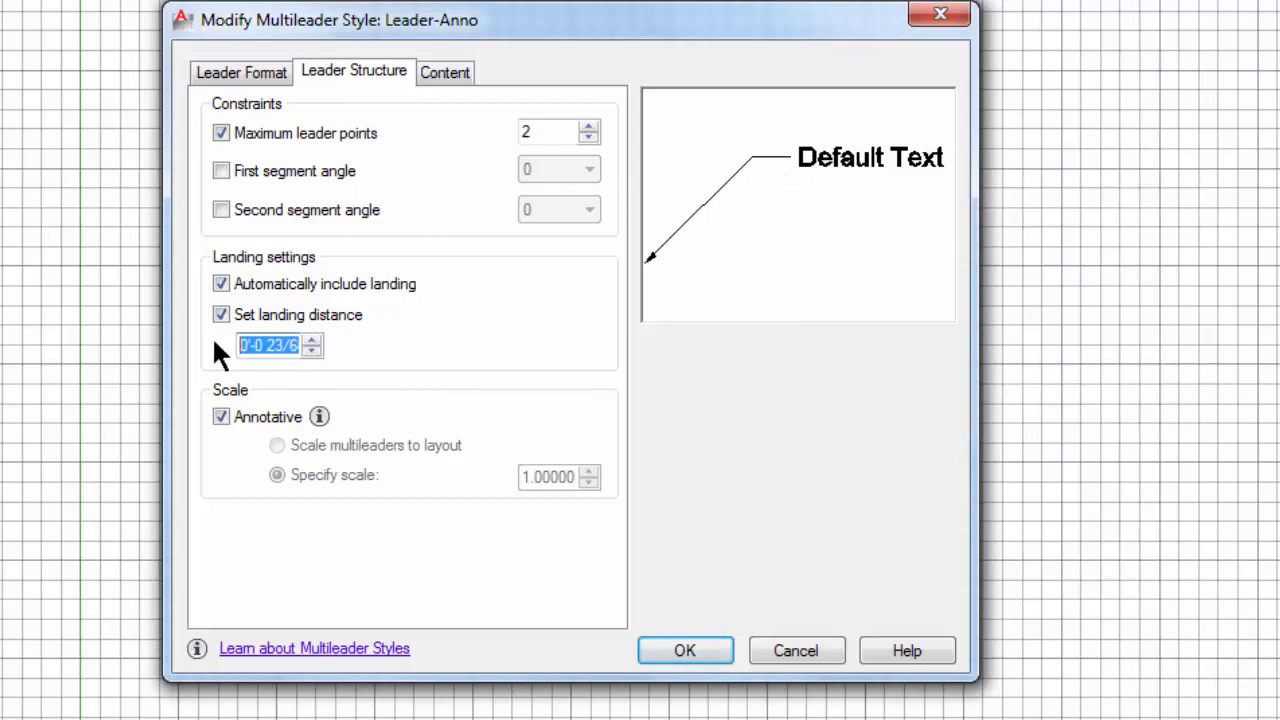
{"action": "type", "text": "4"}
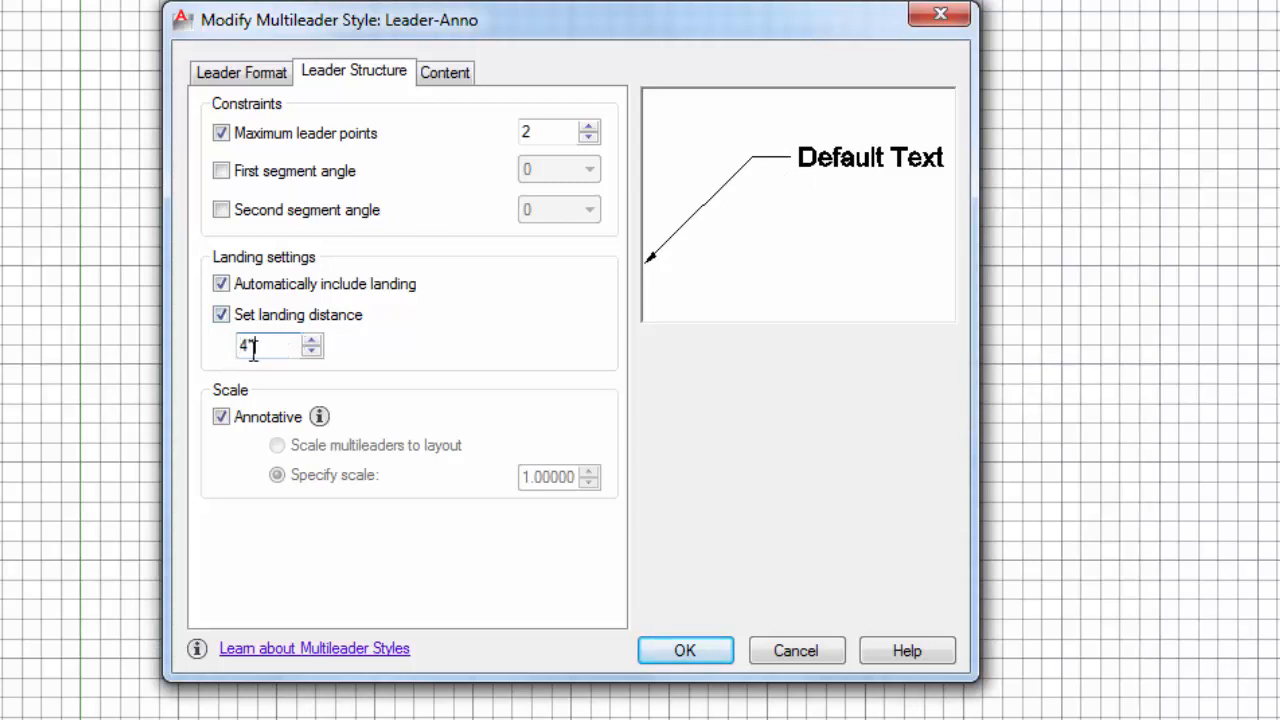
{"action": "left_click_drag", "start_coordinate": [248, 346], "coordinate": [218, 349]}
{"action": "key", "text": "BackSpace"}
{"action": "type", "text": "1/4\""}
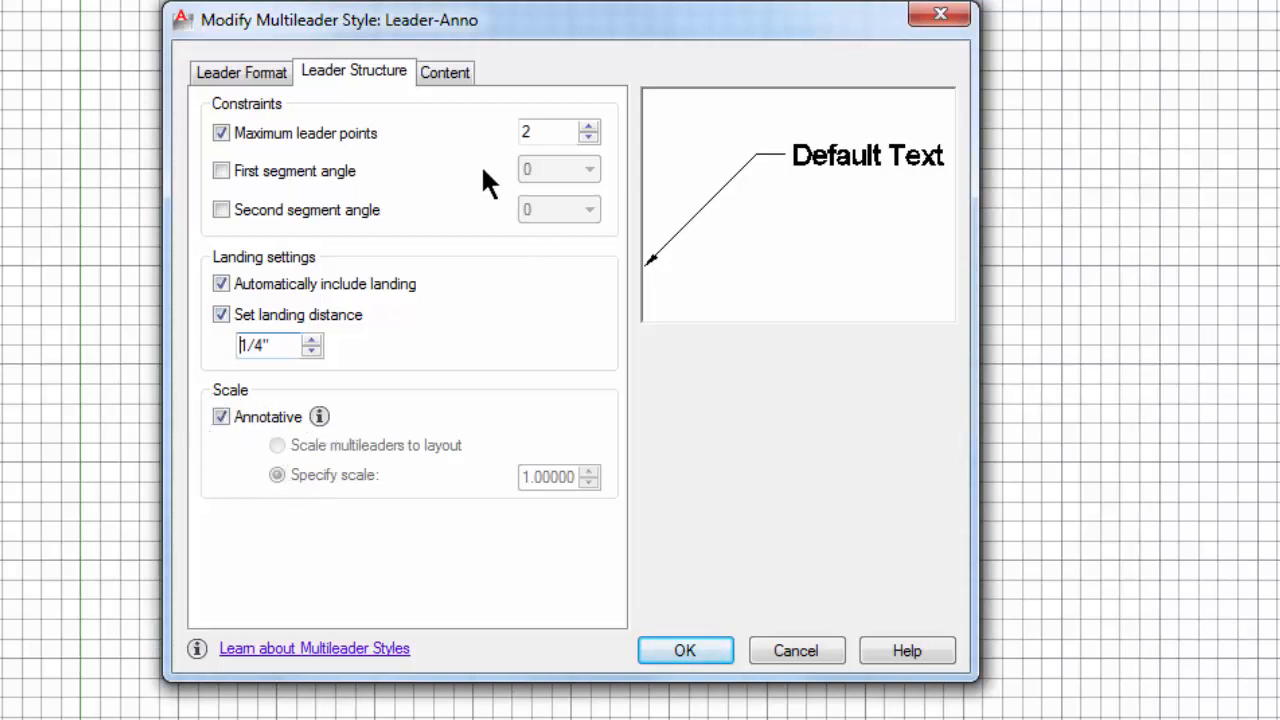
Step: Assign the stylus bt text style to the Leader-Anno multileader style's content
{"action": "left_click", "coordinate": [457, 72]}
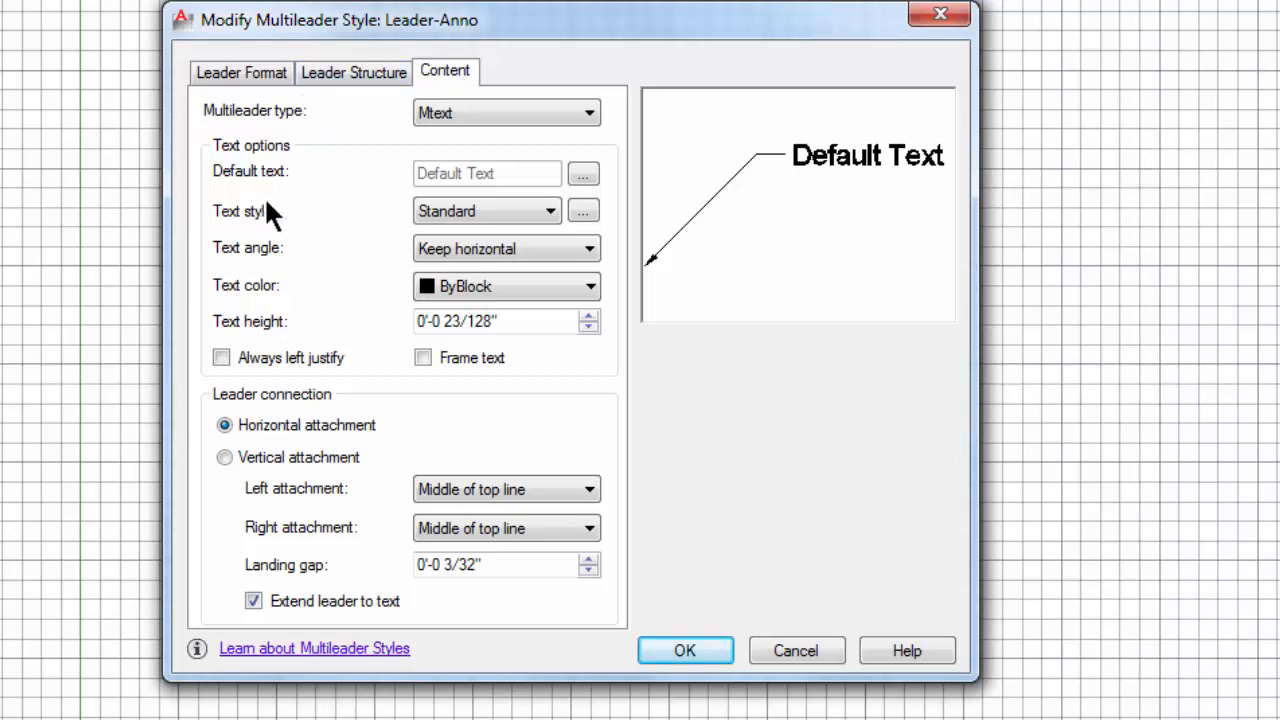
{"action": "left_click", "coordinate": [512, 211]}
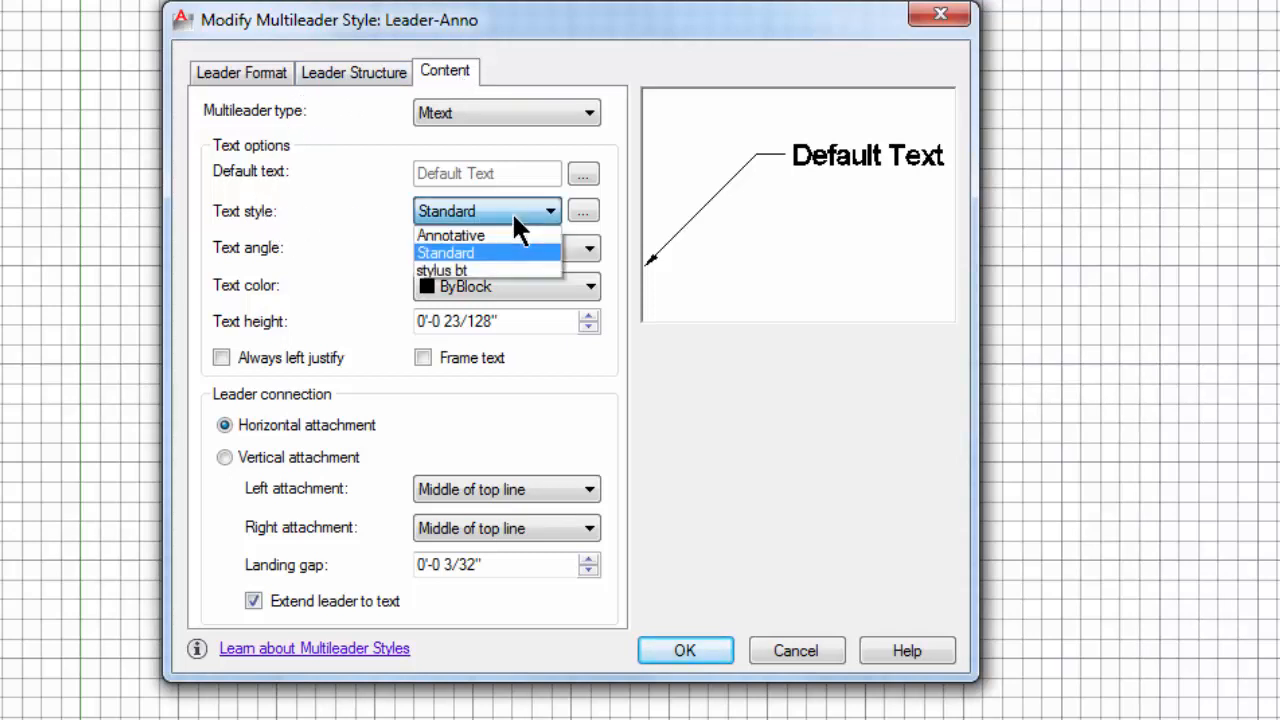
{"action": "left_click", "coordinate": [492, 271]}
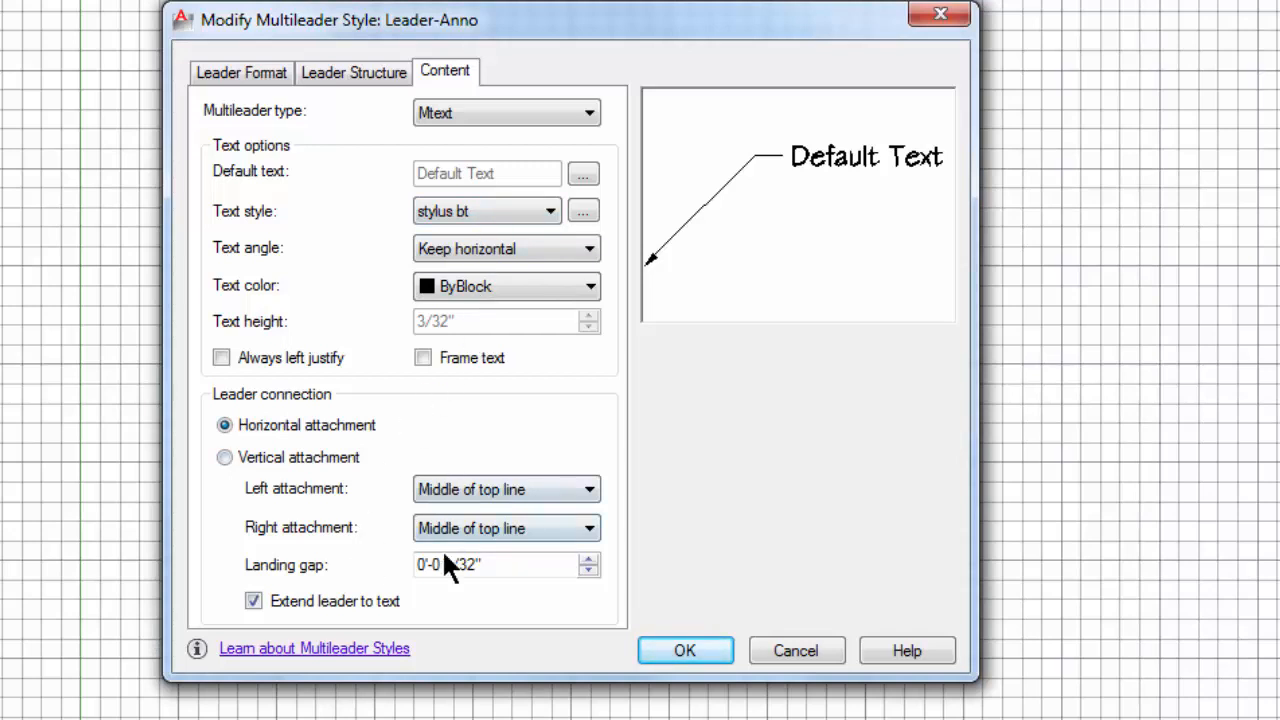
Step: Try a landing gap of .25 for the Leader-Anno style
{"action": "left_click_drag", "start_coordinate": [508, 564], "coordinate": [372, 549]}
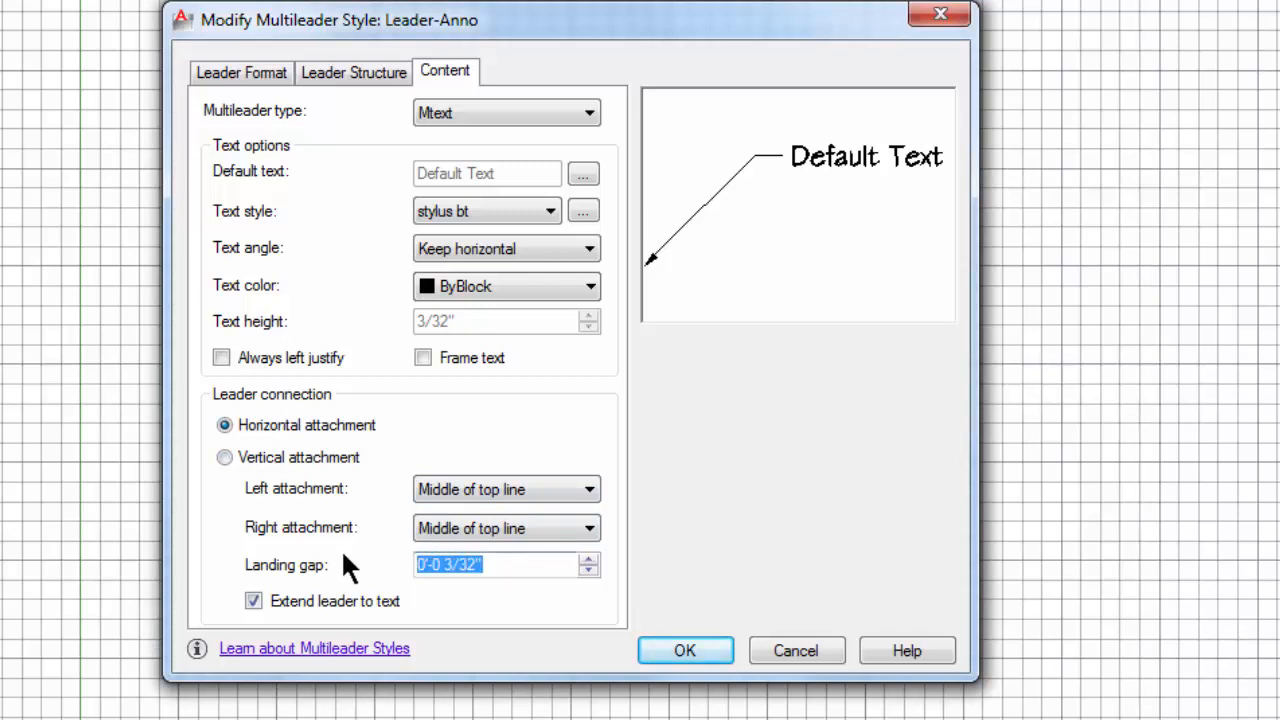
{"action": "type", "text": ".25"}
{"action": "key", "text": "Tab"}
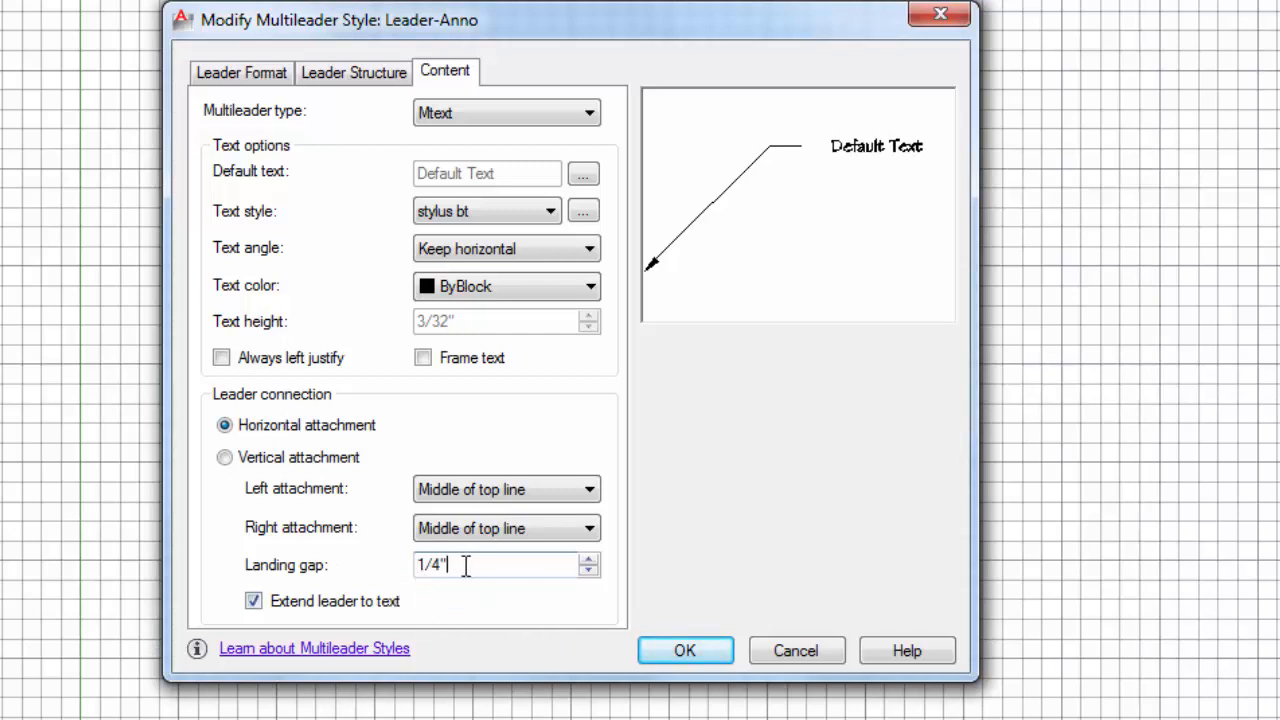
Step: Set the Leader-Anno style's landing gap to 3/32" and accept the style changes
{"action": "left_click_drag", "start_coordinate": [477, 564], "coordinate": [390, 560]}
{"action": "type", "text": "3/32"}
{"action": "left_click", "coordinate": [700, 660]}
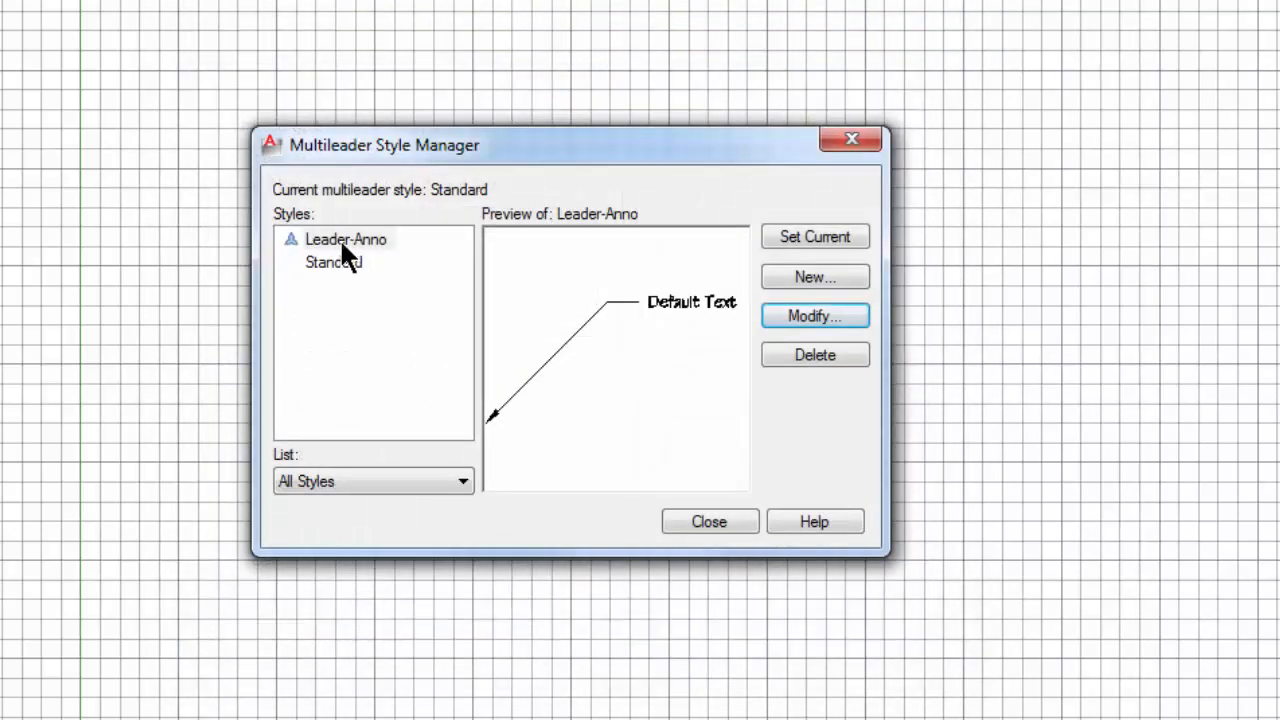
Step: Make Leader-Anno the current multileader style and close the style manager
{"action": "left_click", "coordinate": [341, 238]}
{"action": "left_click", "coordinate": [786, 250]}
{"action": "left_click", "coordinate": [706, 521]}
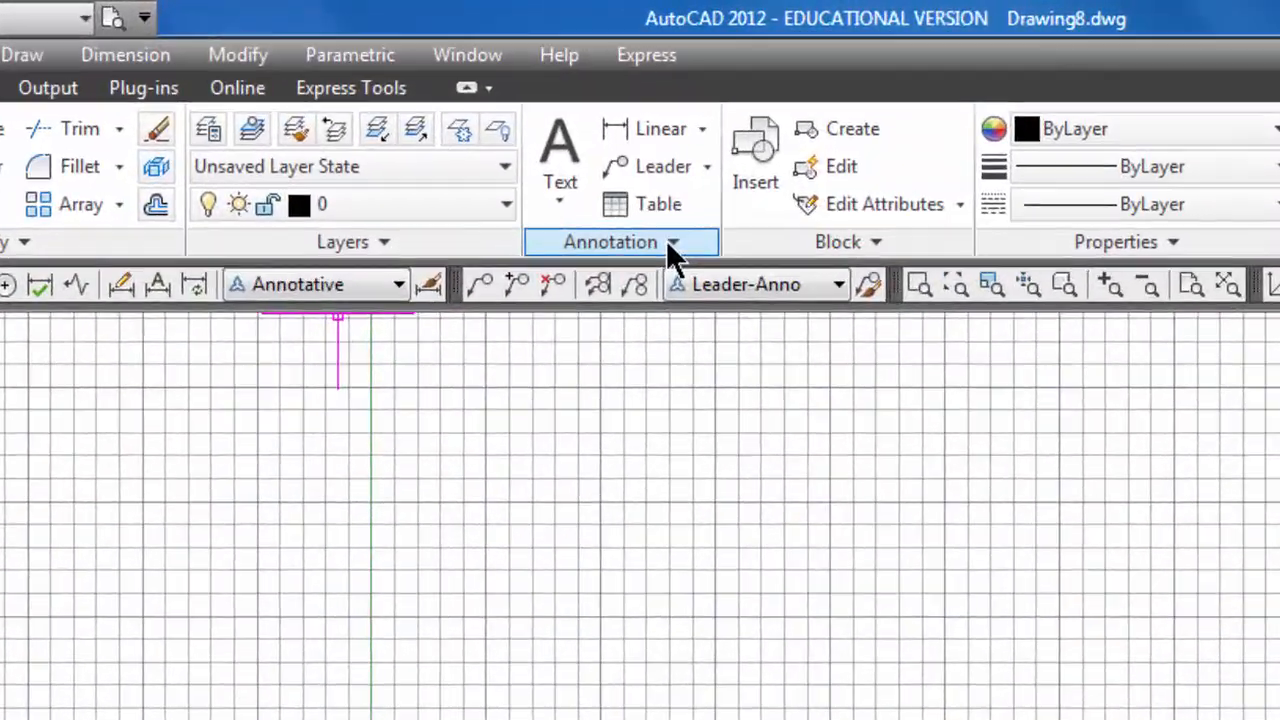
{"action": "left_click", "coordinate": [618, 192]}
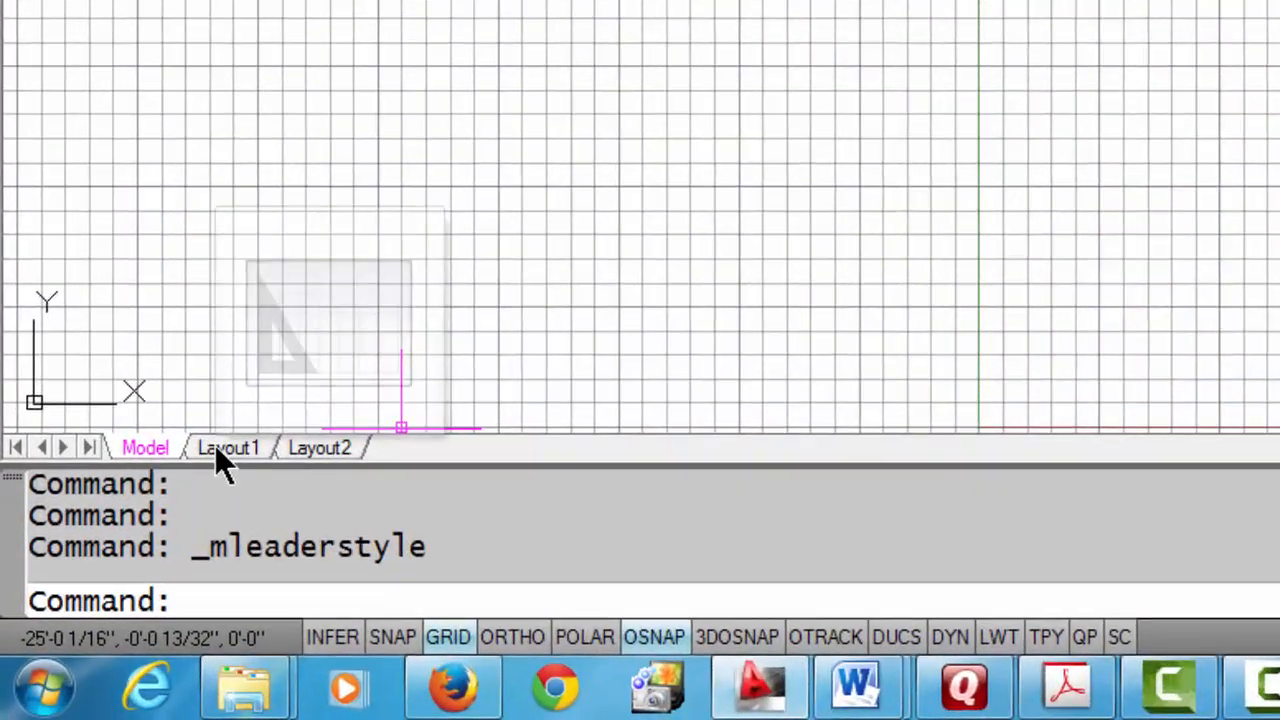
Step: Switch to Layout1, dismiss its page setup and delete the default viewport
{"action": "left_click", "coordinate": [155, 530]}
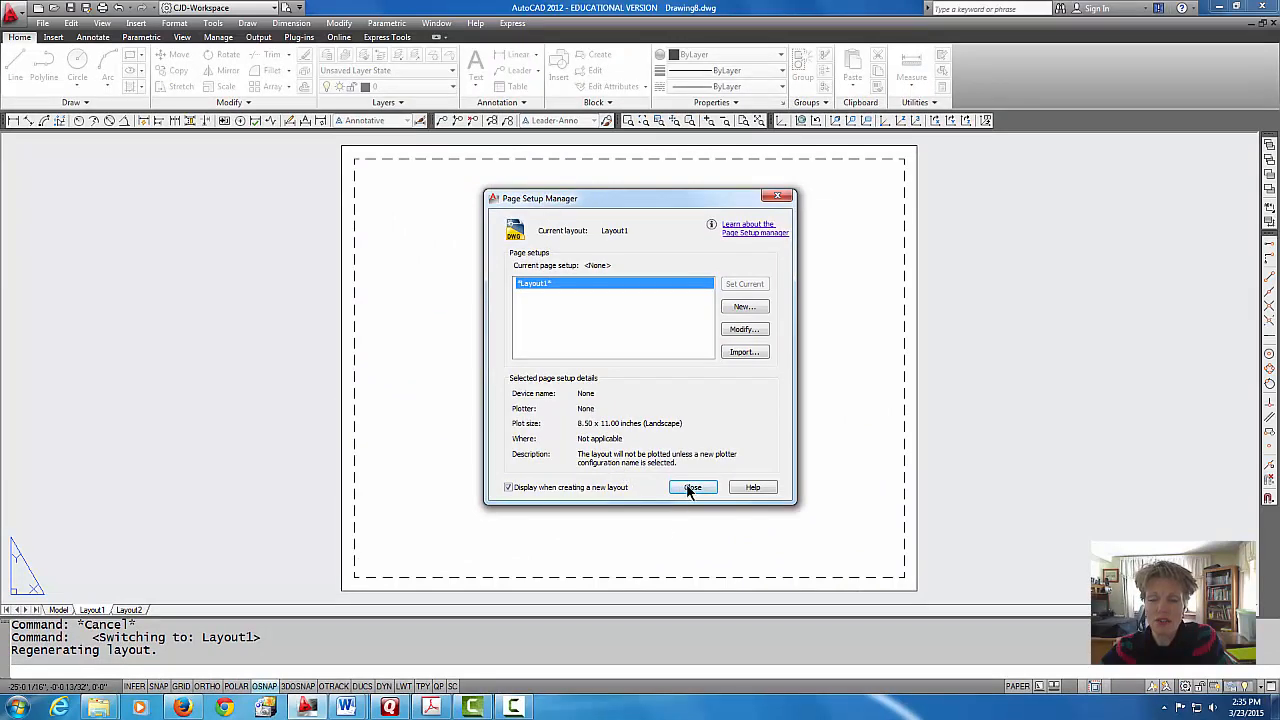
{"action": "left_click", "coordinate": [690, 488]}
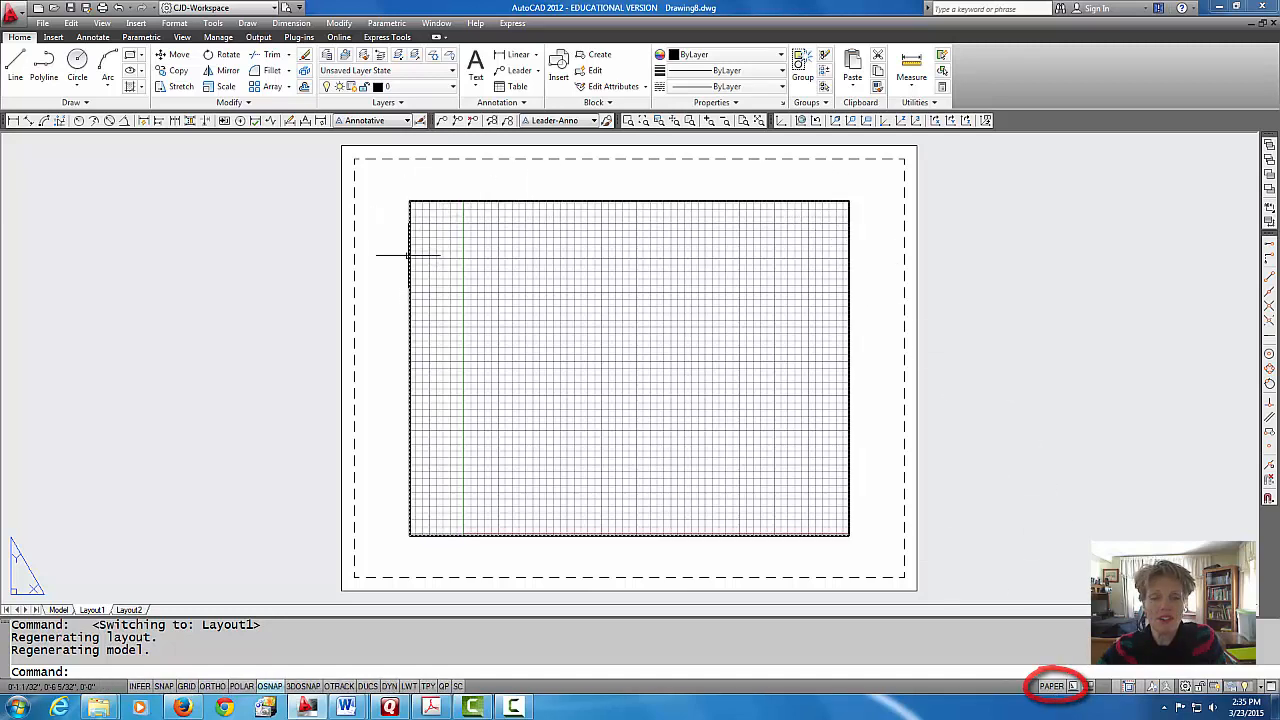
{"action": "left_click", "coordinate": [431, 201]}
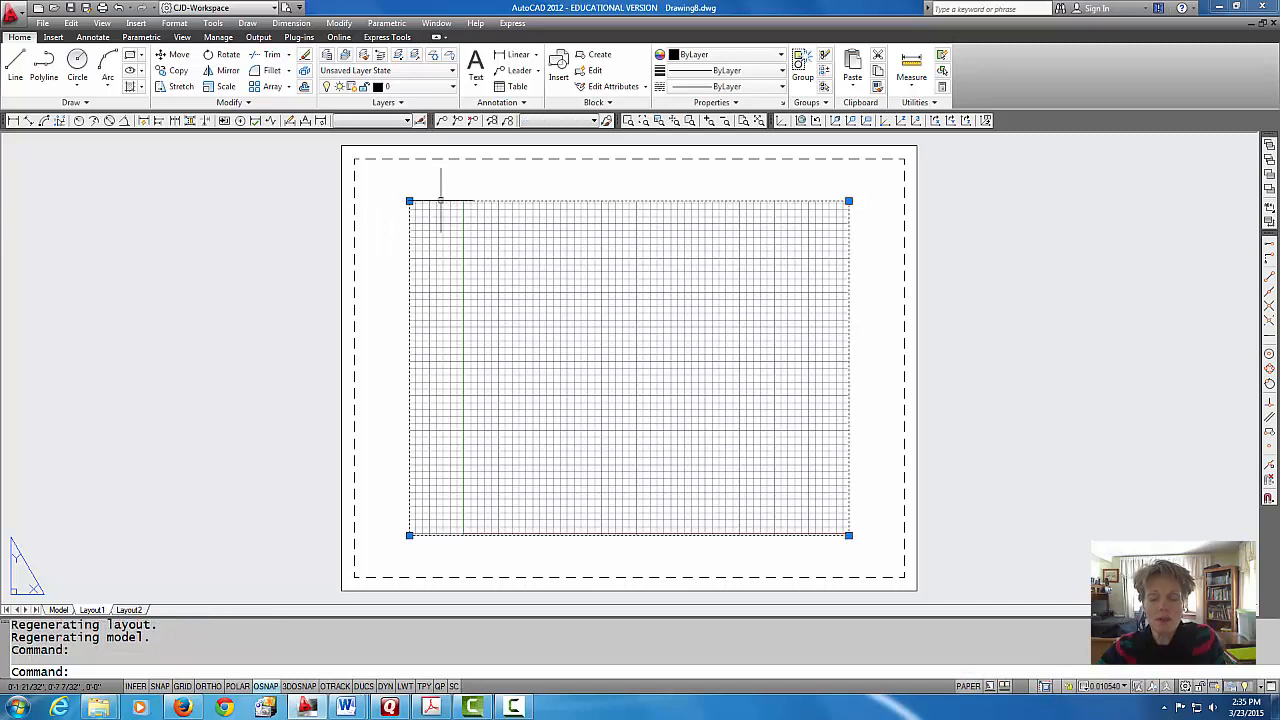
{"action": "key", "text": "Delete"}
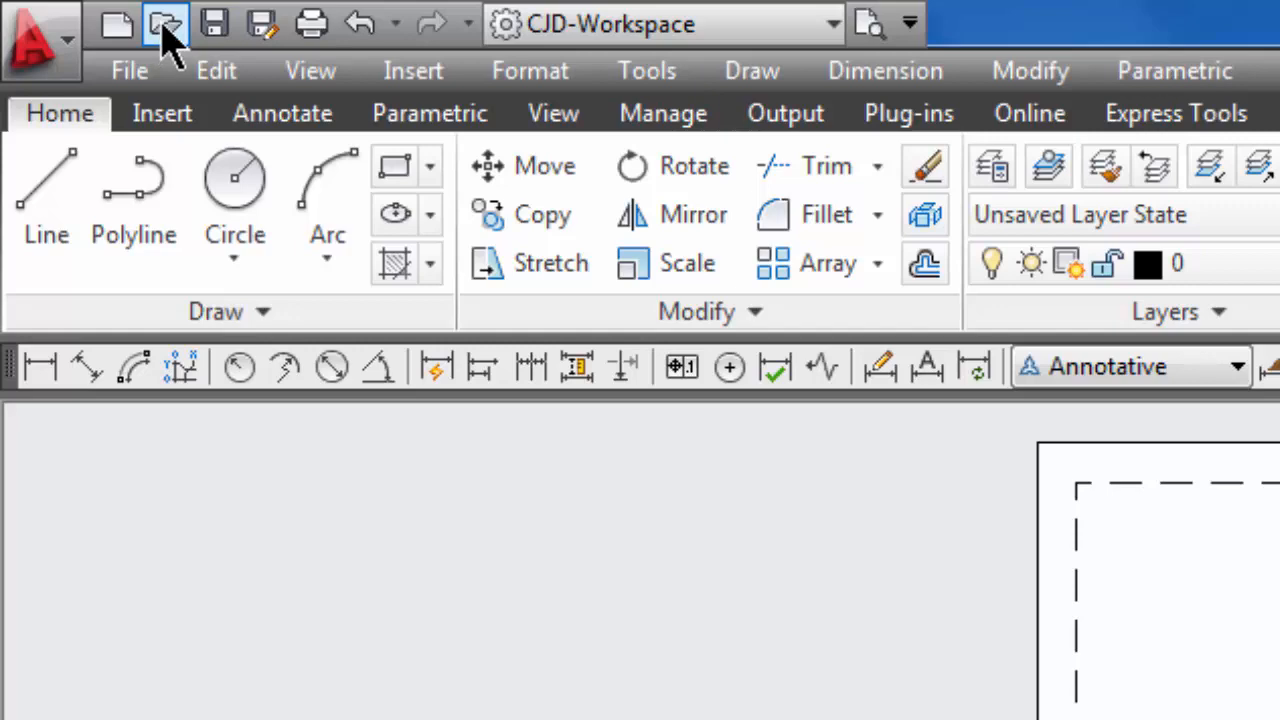
Step: Open the title block drawing A-SIZE-MECH.dwg from the Autocad 1 folder
{"action": "left_click", "coordinate": [165, 24]}
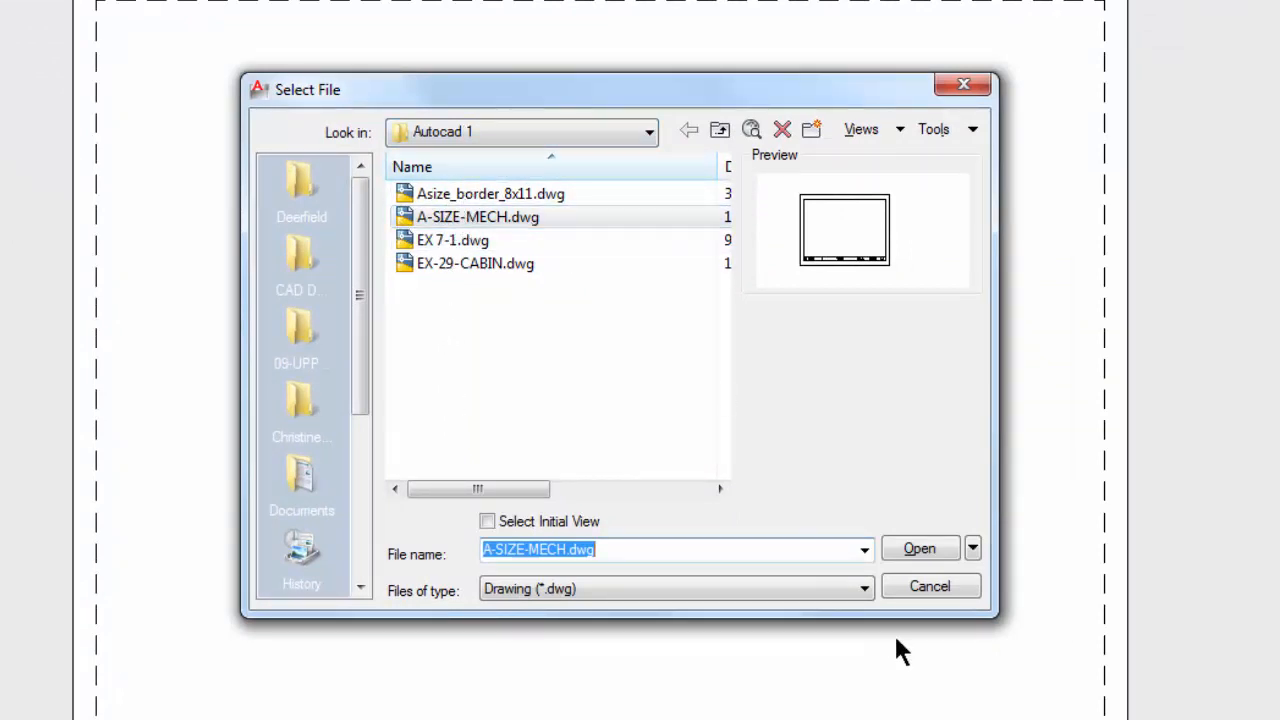
{"action": "left_click", "coordinate": [919, 549]}
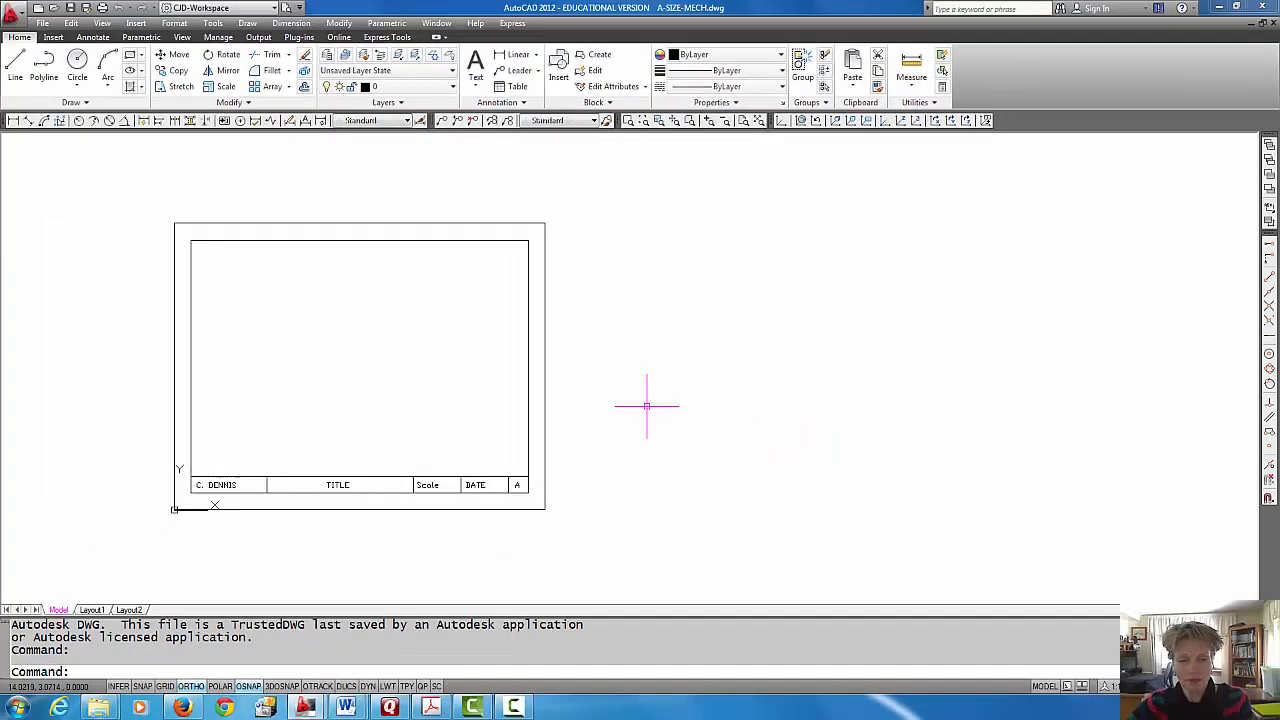
{"action": "mouse_move", "coordinate": [369, 361]}
{"action": "middle_mouse_down"}
{"action": "mouse_move", "coordinate": [543, 394]}
{"action": "mouse_move", "coordinate": [734, 380]}
{"action": "mouse_move", "coordinate": [717, 373]}
{"action": "middle_mouse_up"}
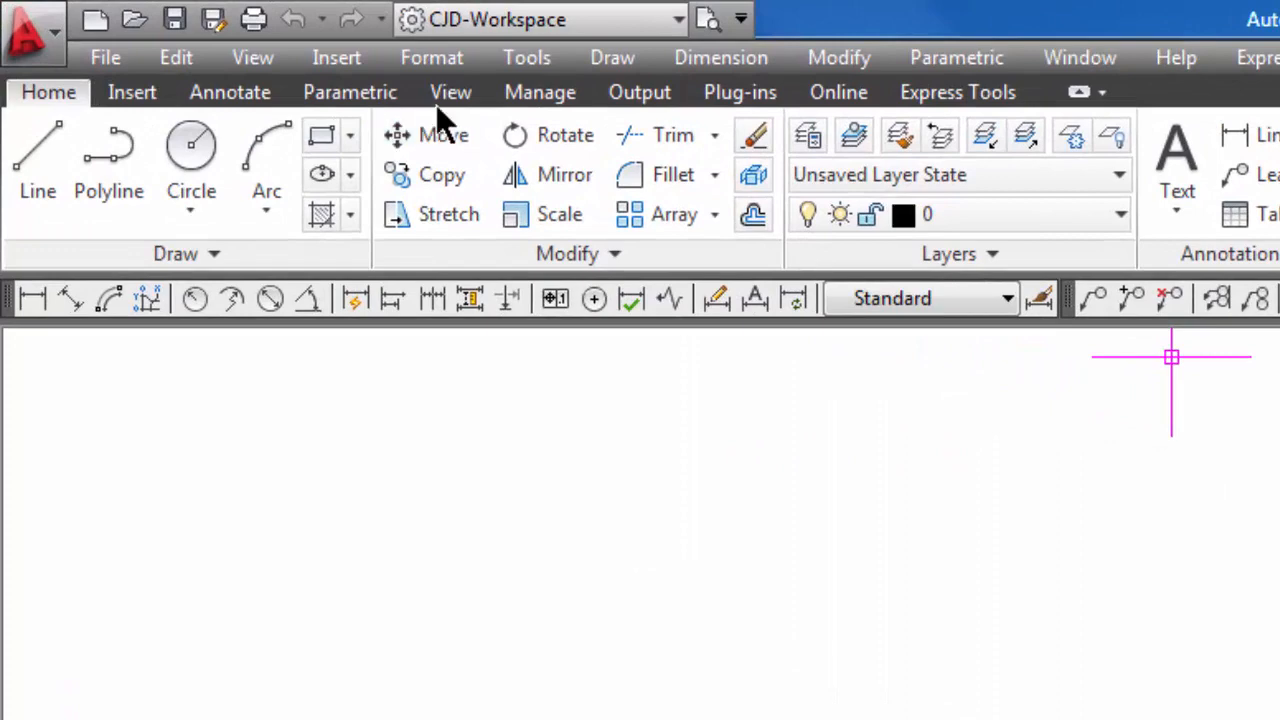
Step: Tile the A-SIZE-MECH.dwg and Drawing8.dwg windows vertically so both drawings are side by side
{"action": "left_click", "coordinate": [451, 92]}
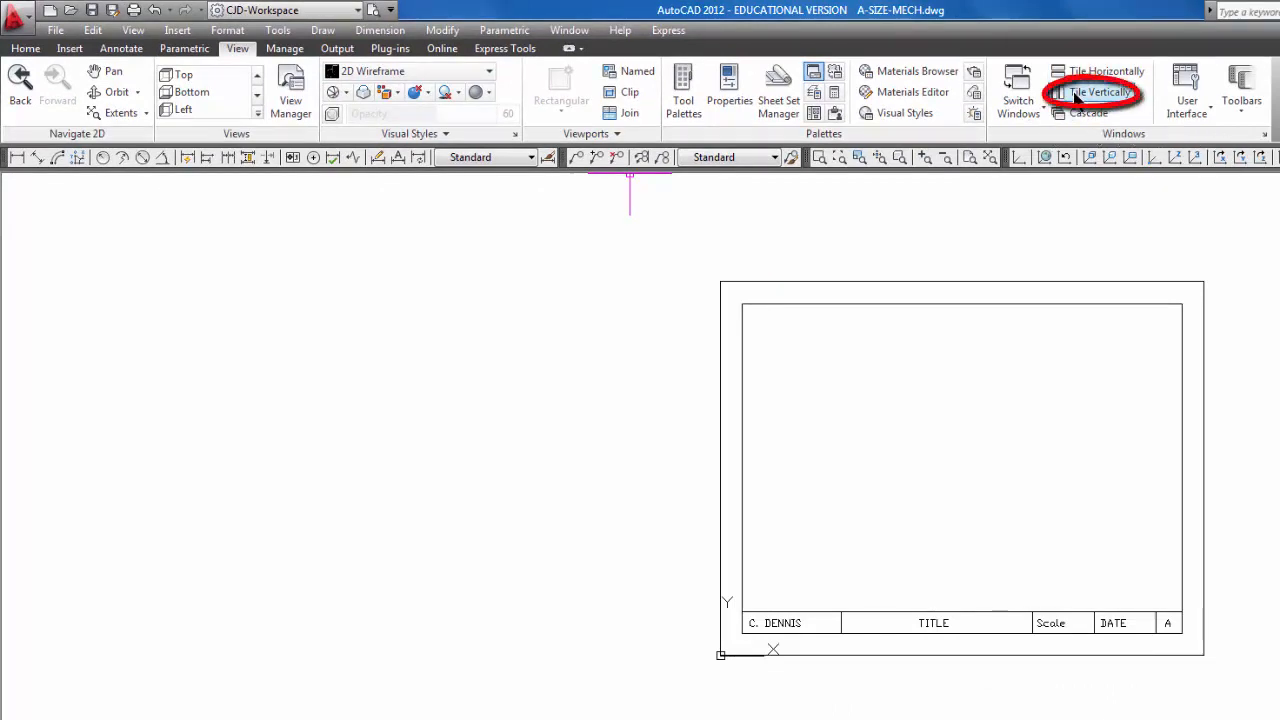
{"action": "left_click", "coordinate": [1077, 96]}
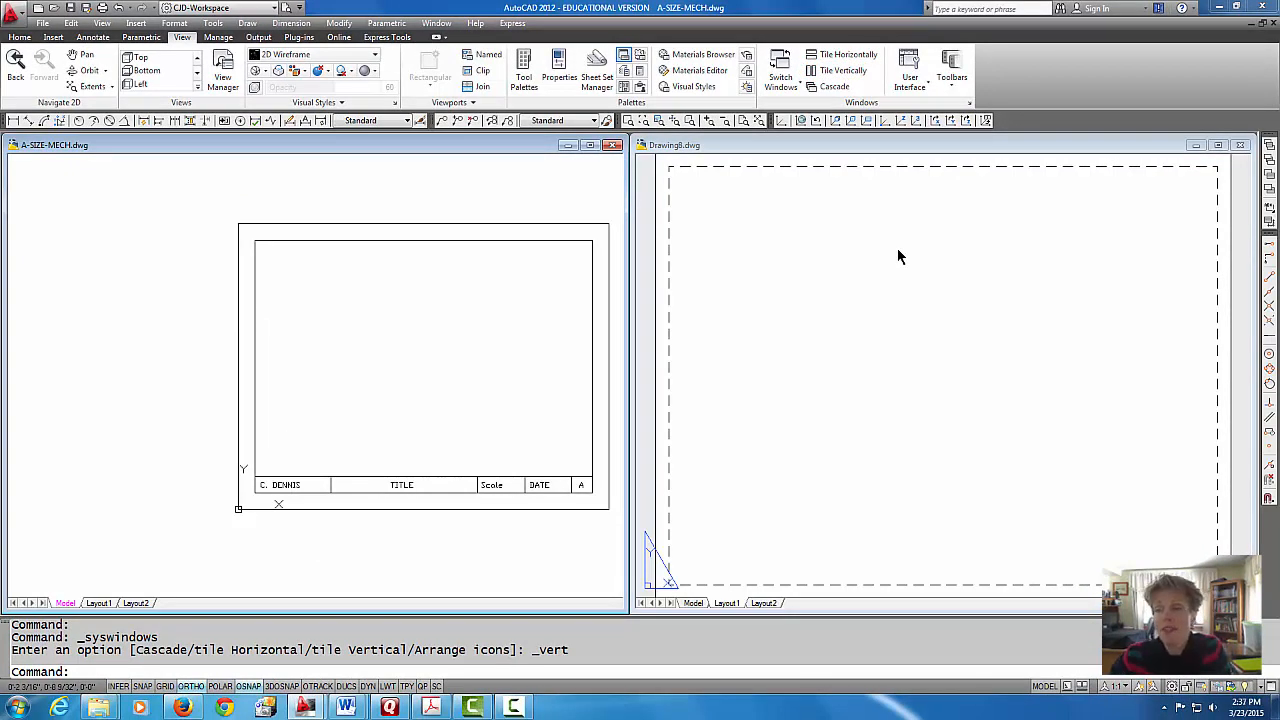
{"action": "left_click", "coordinate": [800, 343]}
{"action": "scroll", "coordinate": [829, 334], "scroll_direction": "down", "scroll_amount": 3}
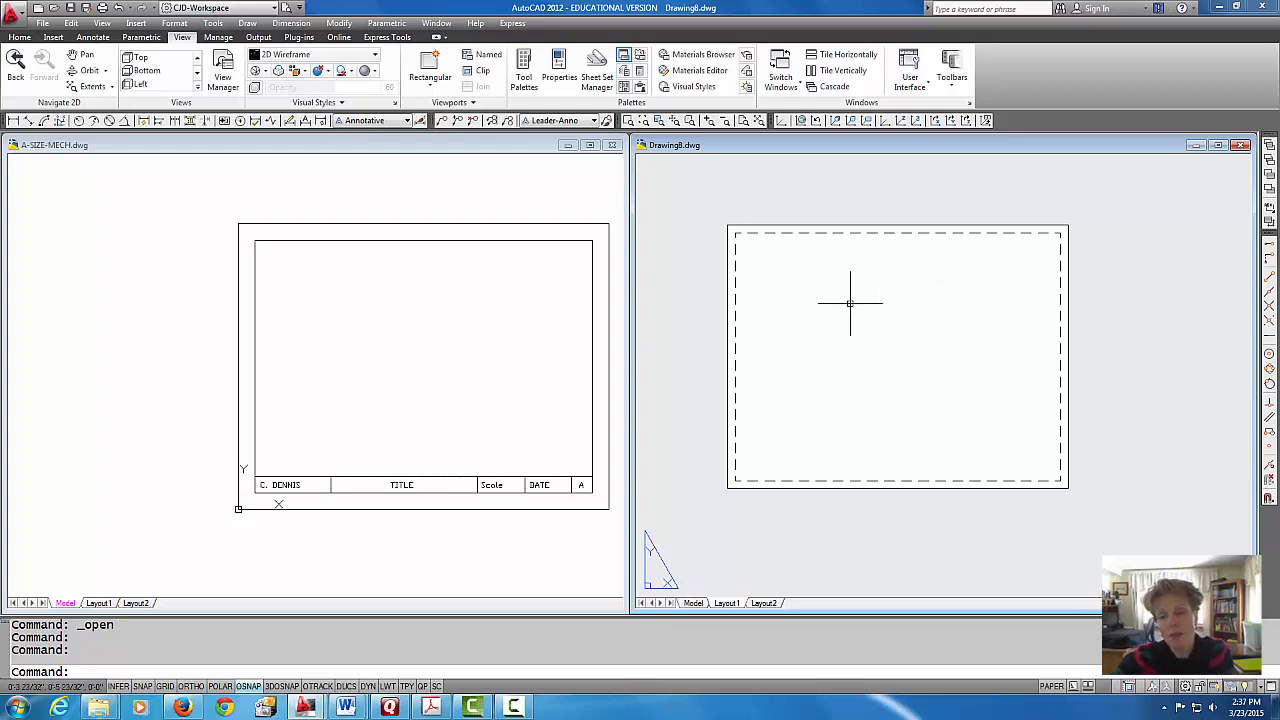
Step: Copy the entire title block in A-SIZE-MECH.dwg, including borders and text, to the clipboard
{"action": "left_click", "coordinate": [419, 338]}
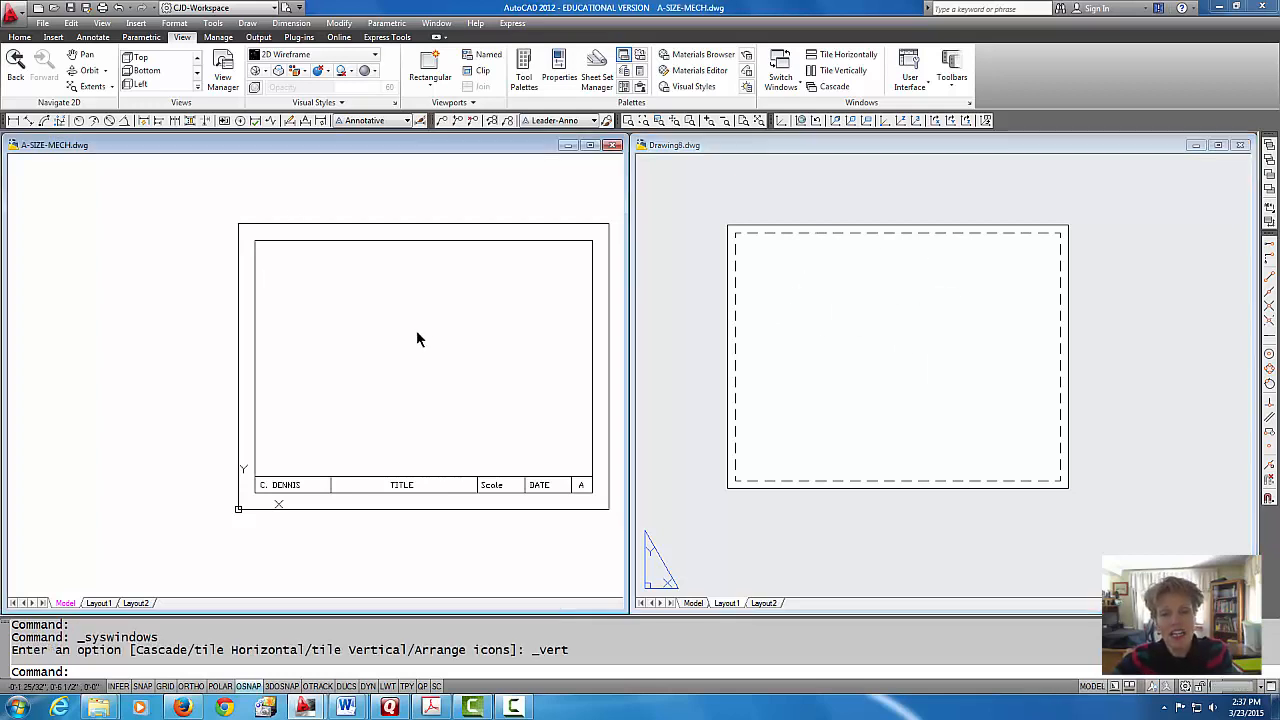
{"action": "middle_click_drag", "start_coordinate": [414, 336], "coordinate": [290, 339]}
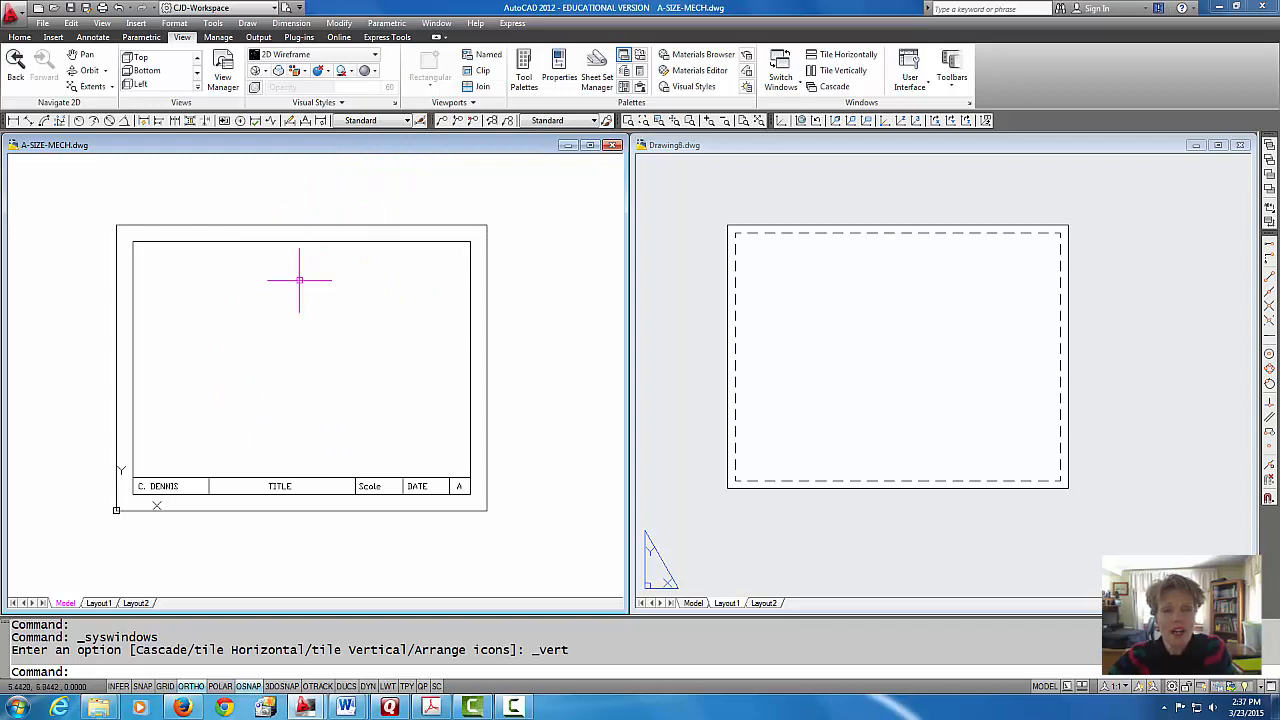
{"action": "left_click", "coordinate": [19, 37]}
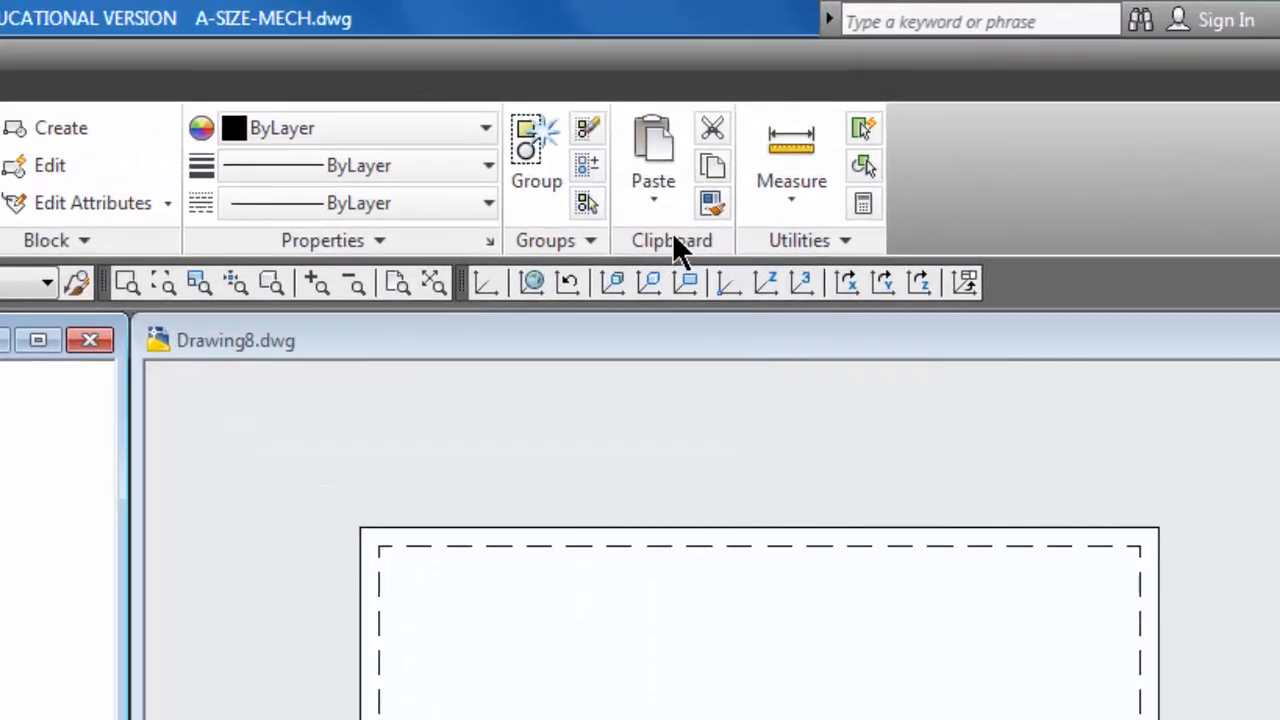
{"action": "left_click", "coordinate": [712, 168]}
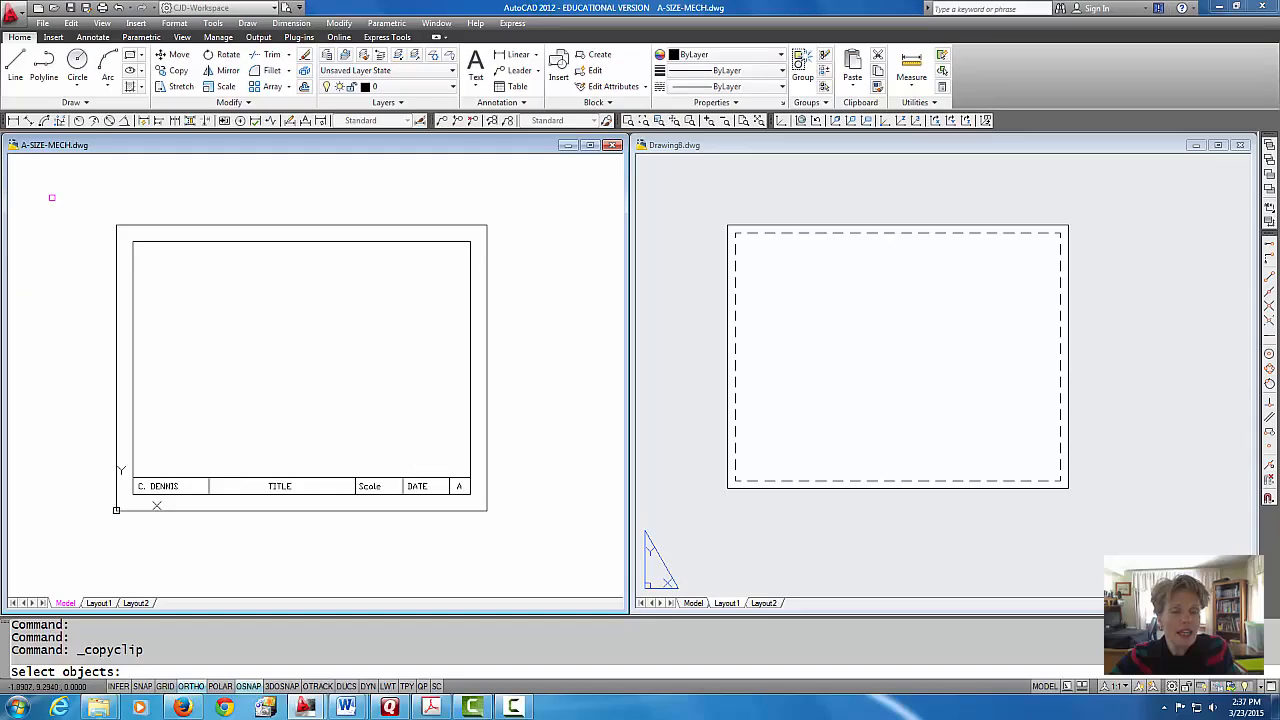
{"action": "left_click", "coordinate": [71, 196]}
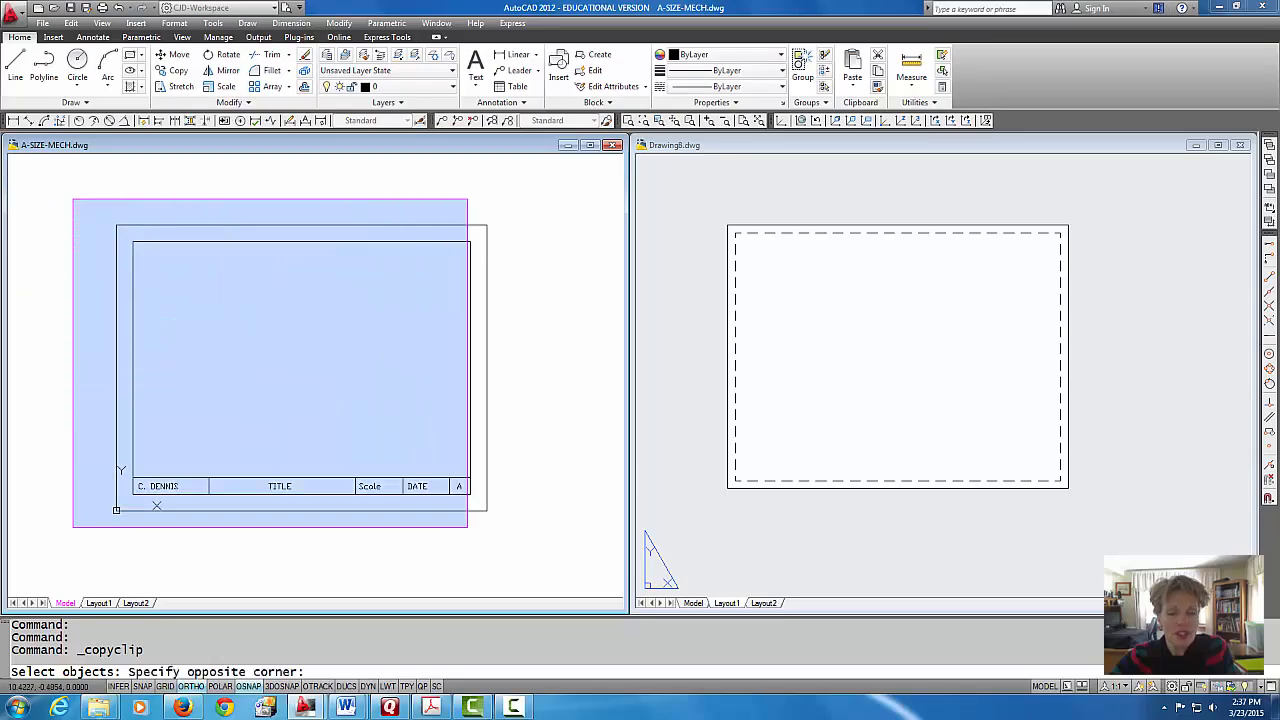
{"action": "left_click", "coordinate": [527, 547]}
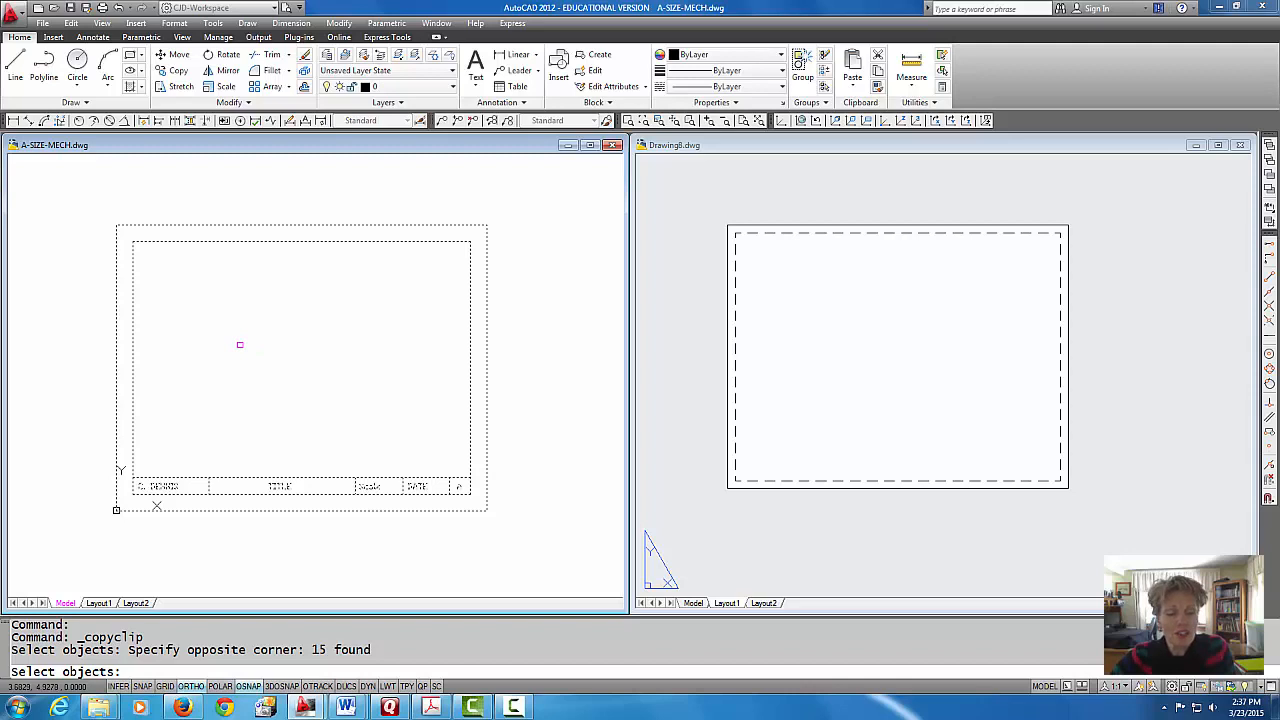
{"action": "key", "text": "Return"}
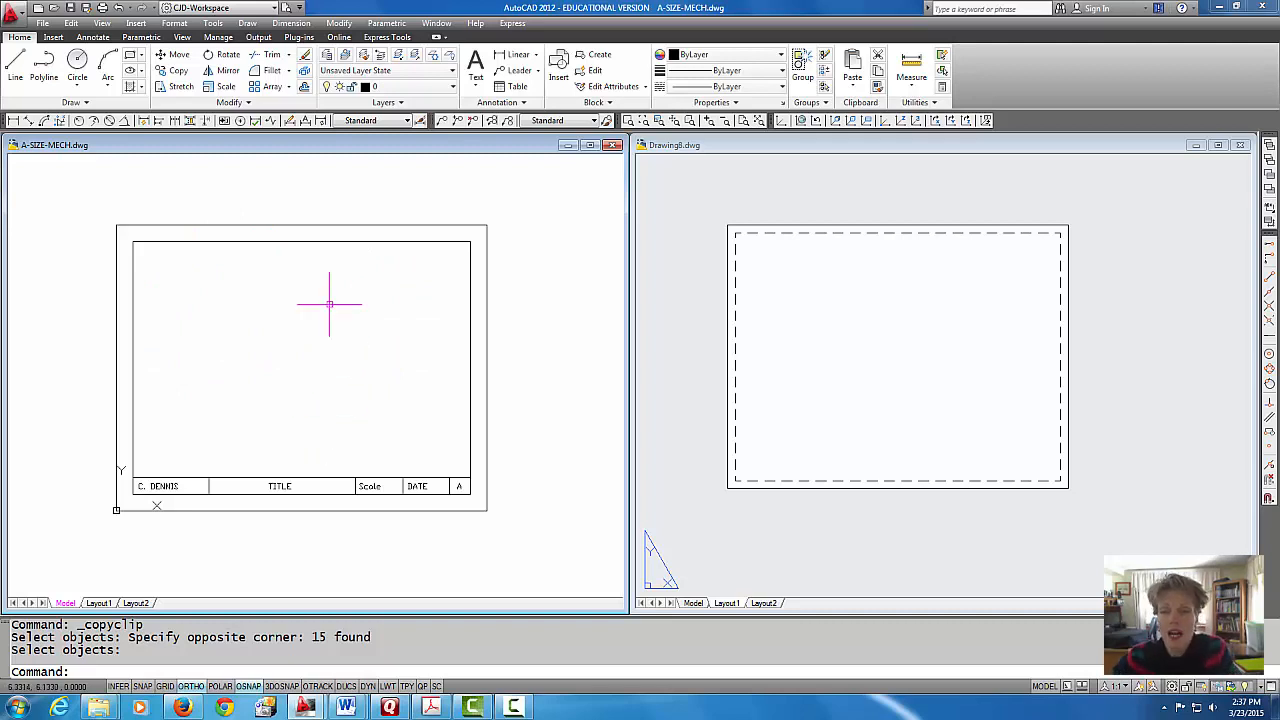
Step: Paste the title block into Layout1 of Drawing8.dwg, aligning it with the sheet's lower-left corner
{"action": "left_click", "coordinate": [881, 327]}
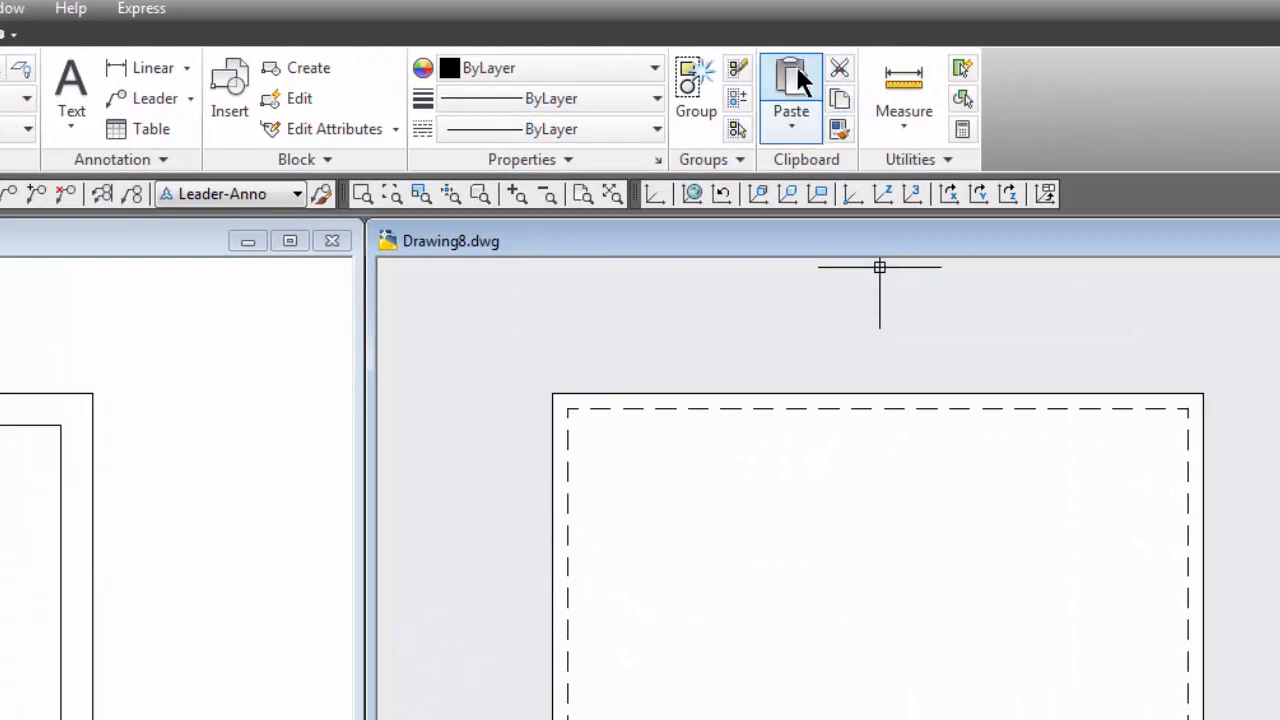
{"action": "left_click", "coordinate": [793, 126]}
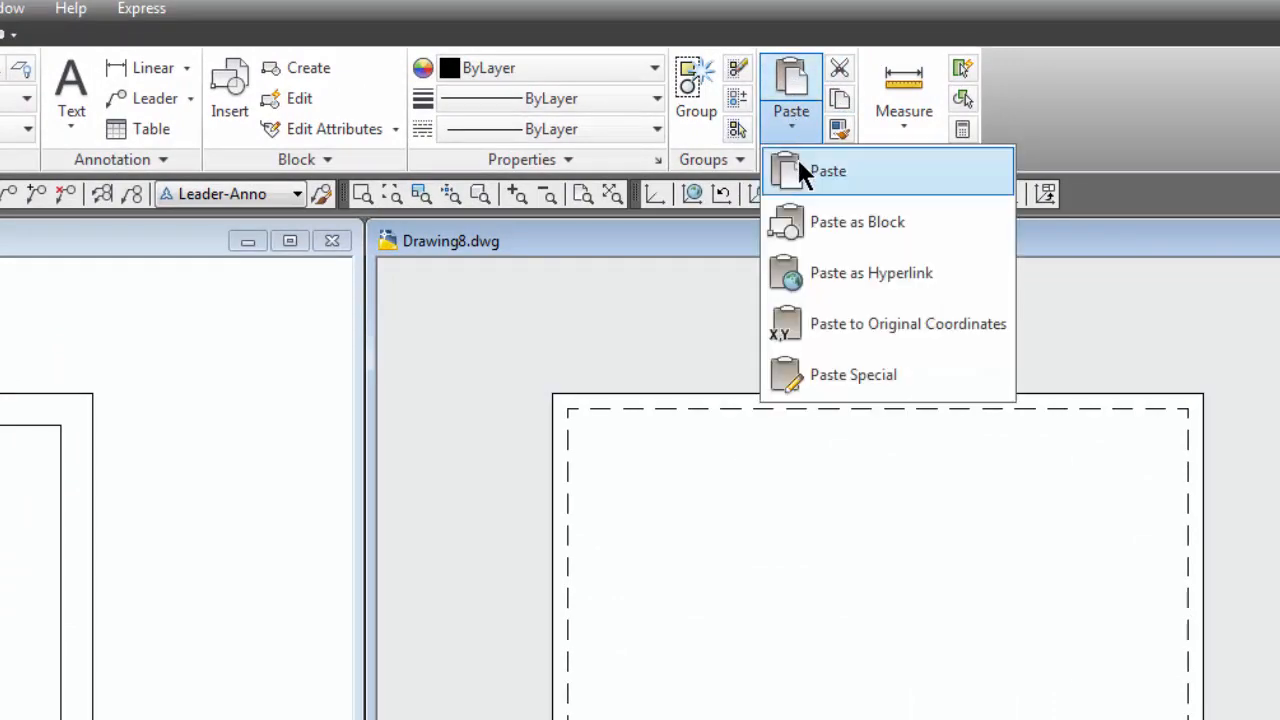
{"action": "left_click", "coordinate": [796, 160]}
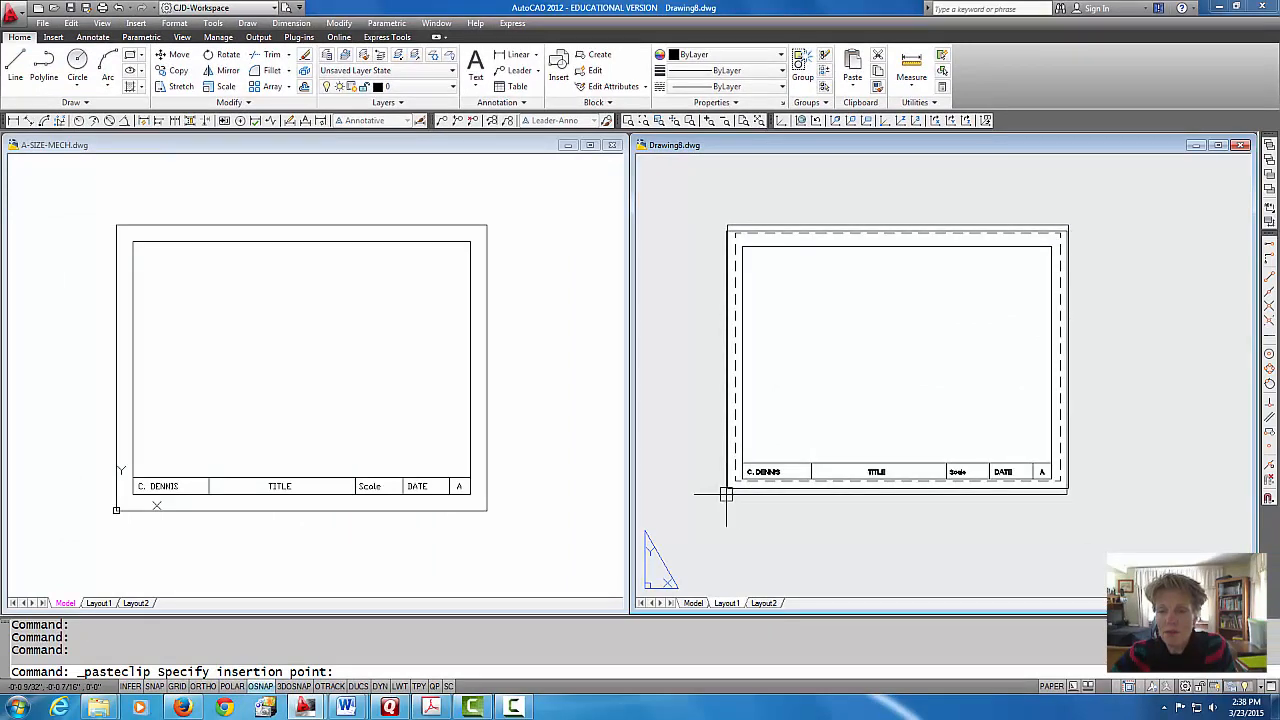
{"action": "scroll", "coordinate": [726, 495], "scroll_direction": "up", "scroll_amount": 4}
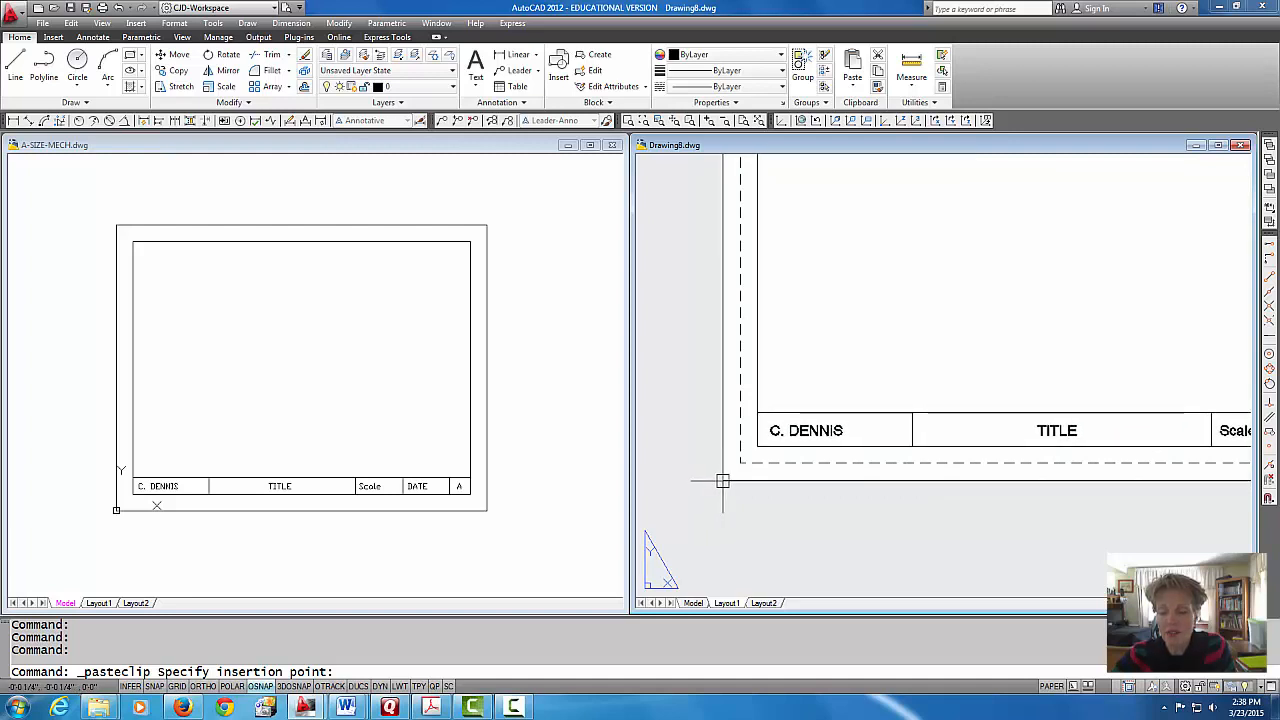
{"action": "left_click", "coordinate": [722, 481]}
{"action": "scroll", "coordinate": [735, 481], "scroll_direction": "down", "scroll_amount": 5}
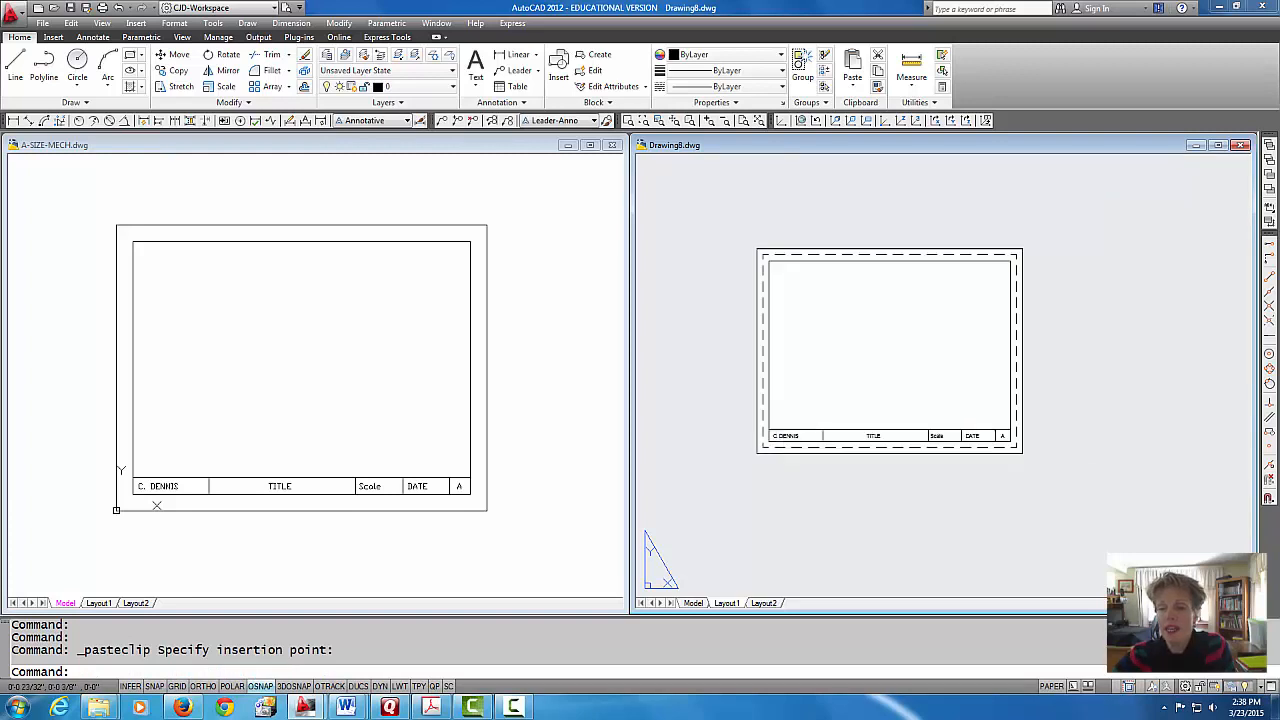
{"action": "middle_click_drag", "start_coordinate": [735, 482], "coordinate": [731, 491]}
{"action": "scroll", "coordinate": [752, 452], "scroll_direction": "up", "scroll_amount": 1}
{"action": "middle_click_drag", "start_coordinate": [796, 439], "coordinate": [845, 434]}
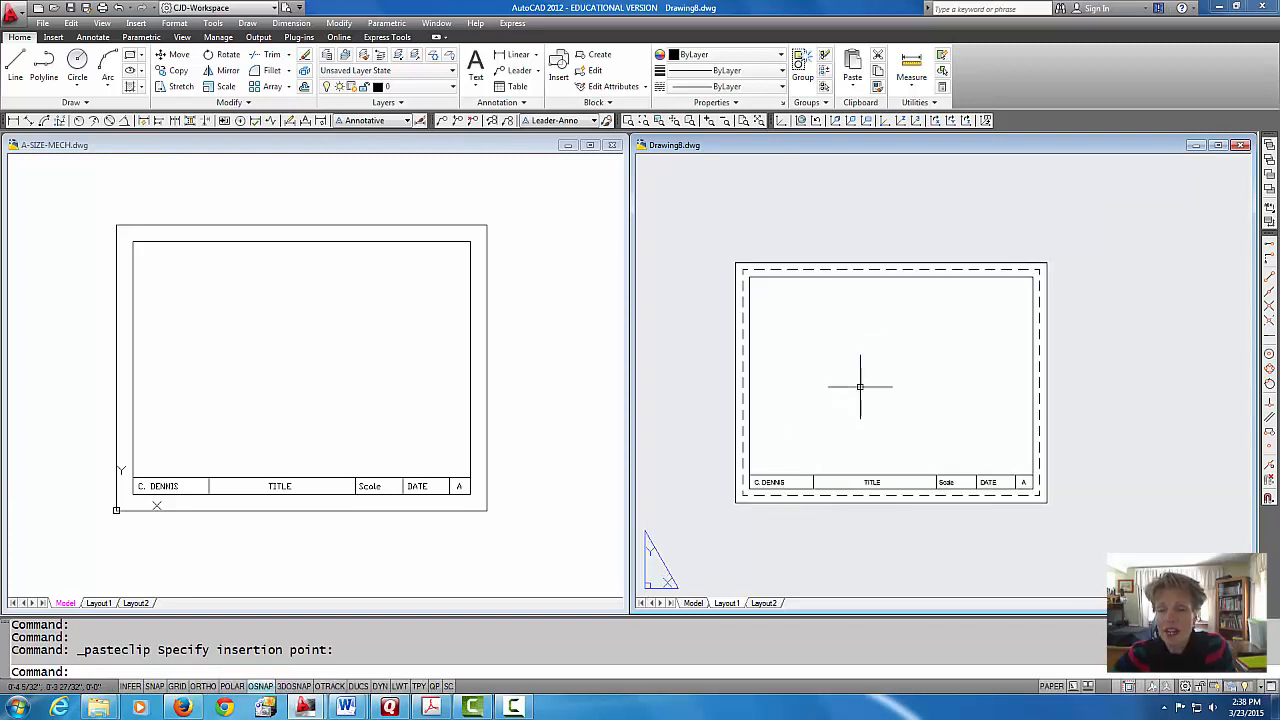
Step: Assign all objects of the pasted title block to layer 0 and clear the selection
{"action": "left_click", "coordinate": [779, 277]}
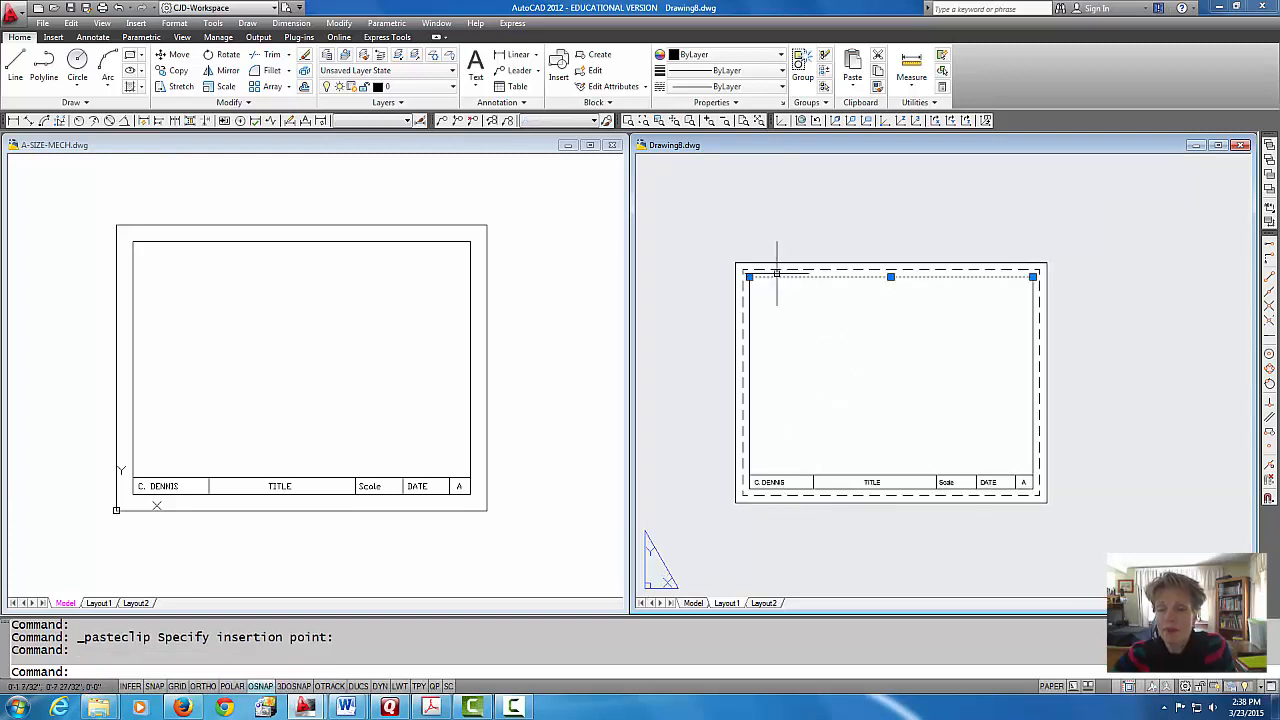
{"action": "left_click", "coordinate": [706, 245]}
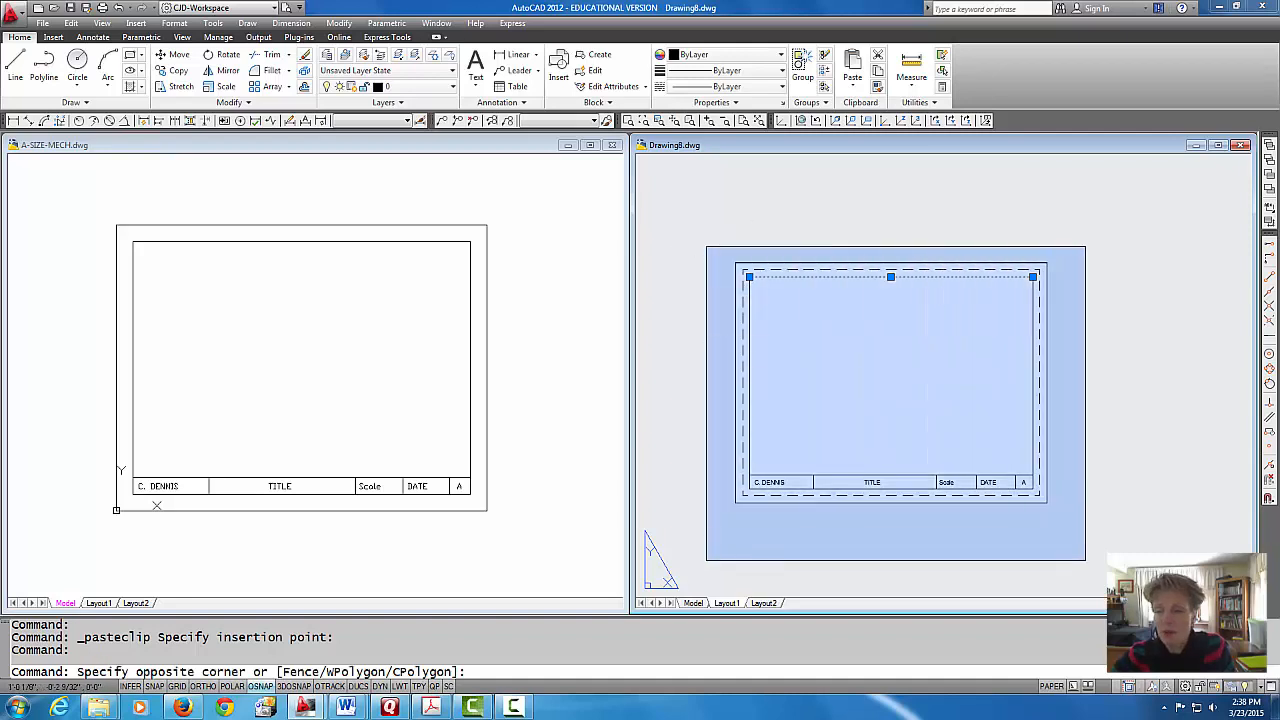
{"action": "left_click", "coordinate": [1105, 561]}
{"action": "left_click", "coordinate": [452, 87]}
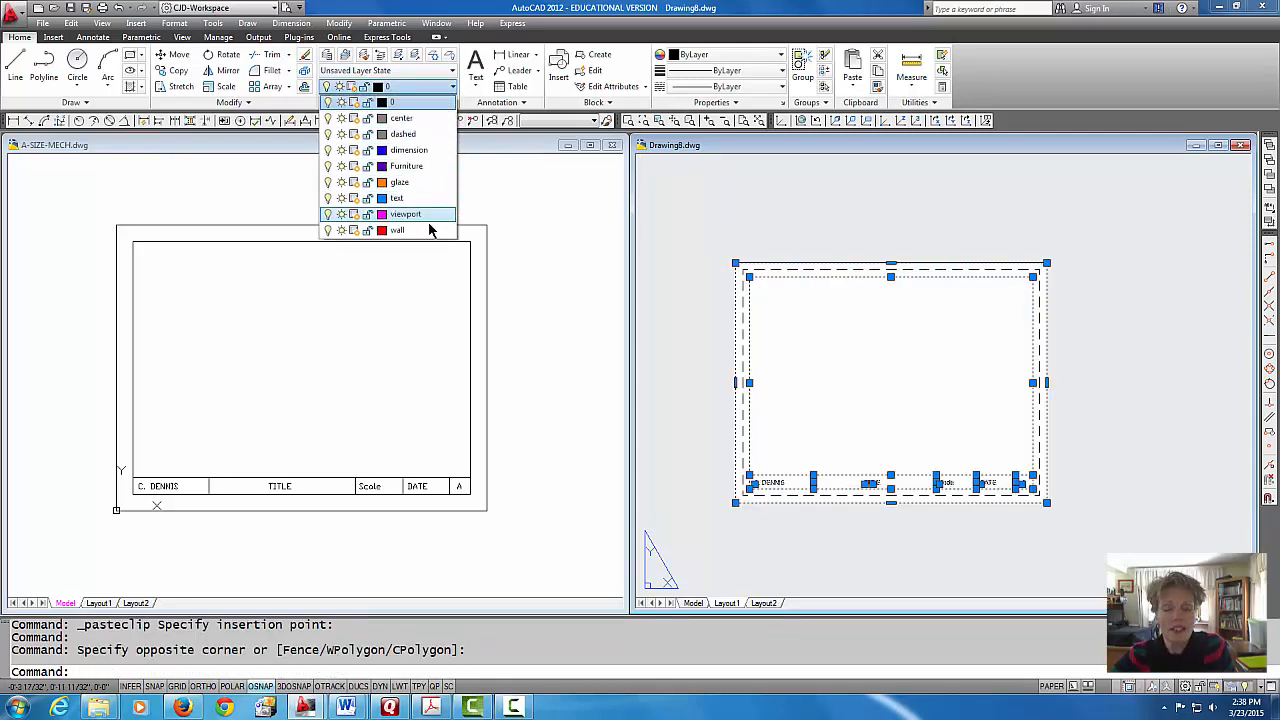
{"action": "left_click", "coordinate": [423, 104]}
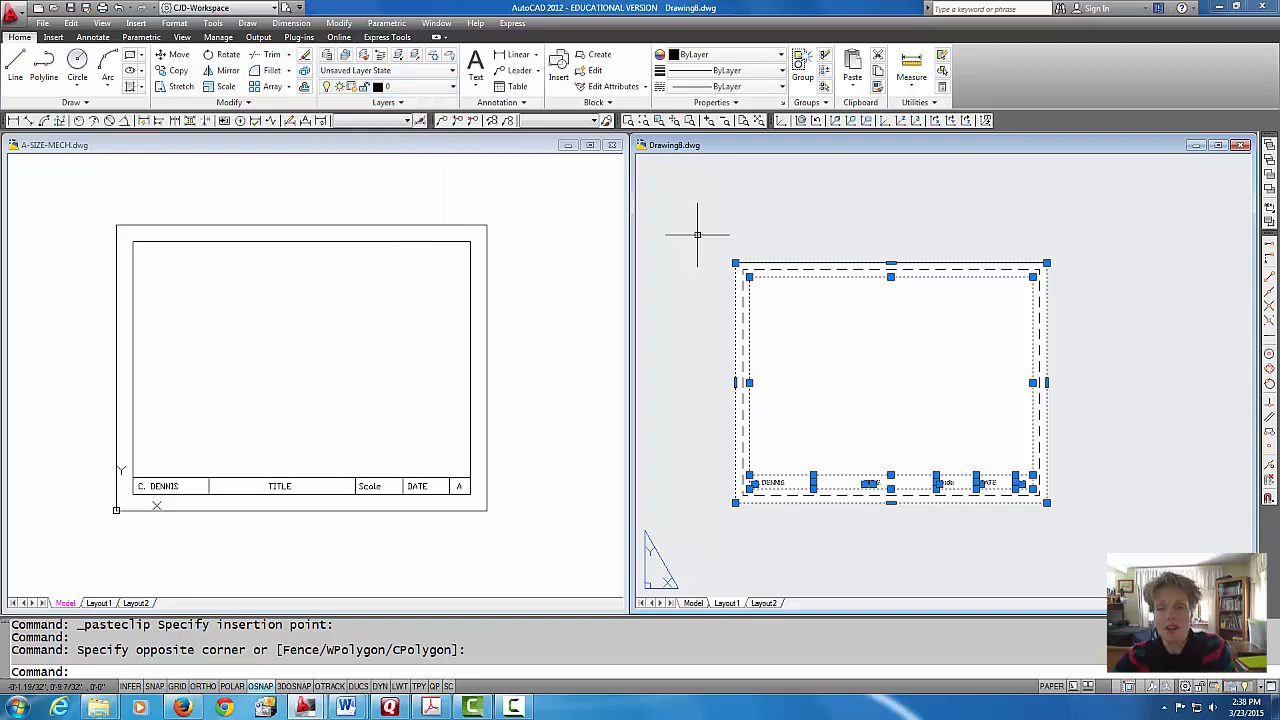
{"action": "key", "text": "Escape"}
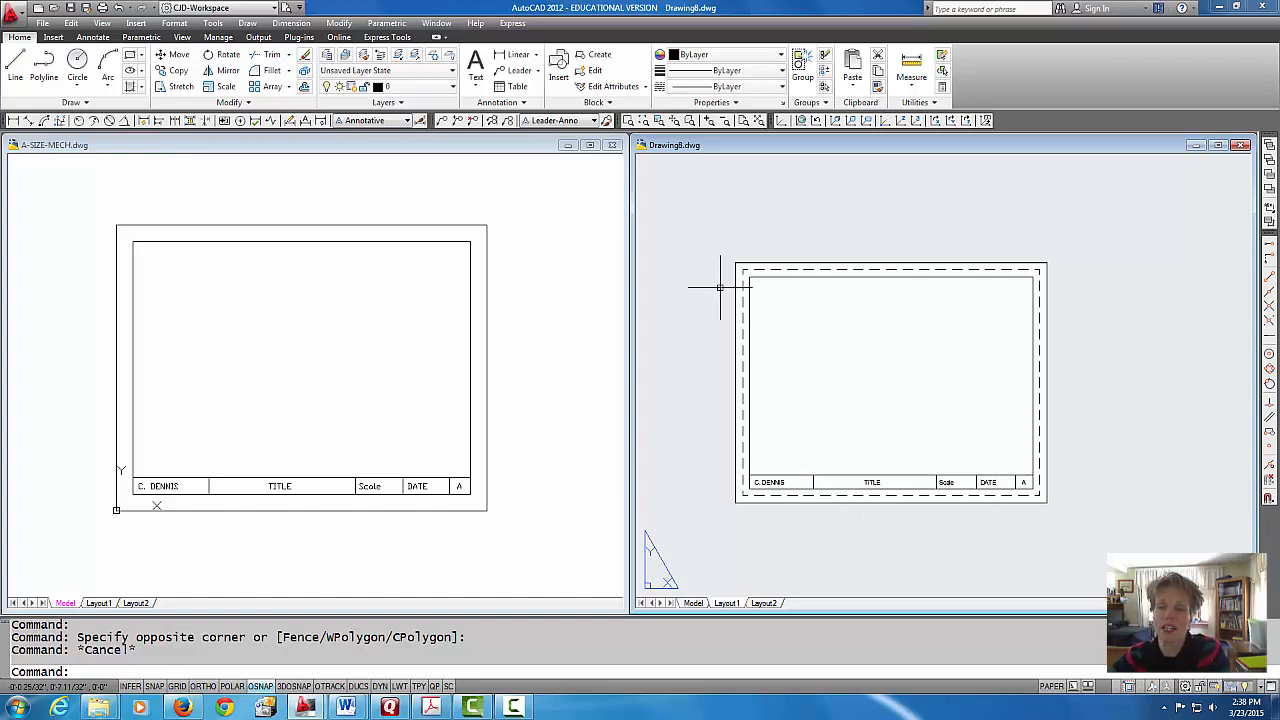
Step: Close A-SIZE-MECH.dwg without saving changes and maximize the Drawing8.dwg window
{"action": "left_click", "coordinate": [555, 205]}
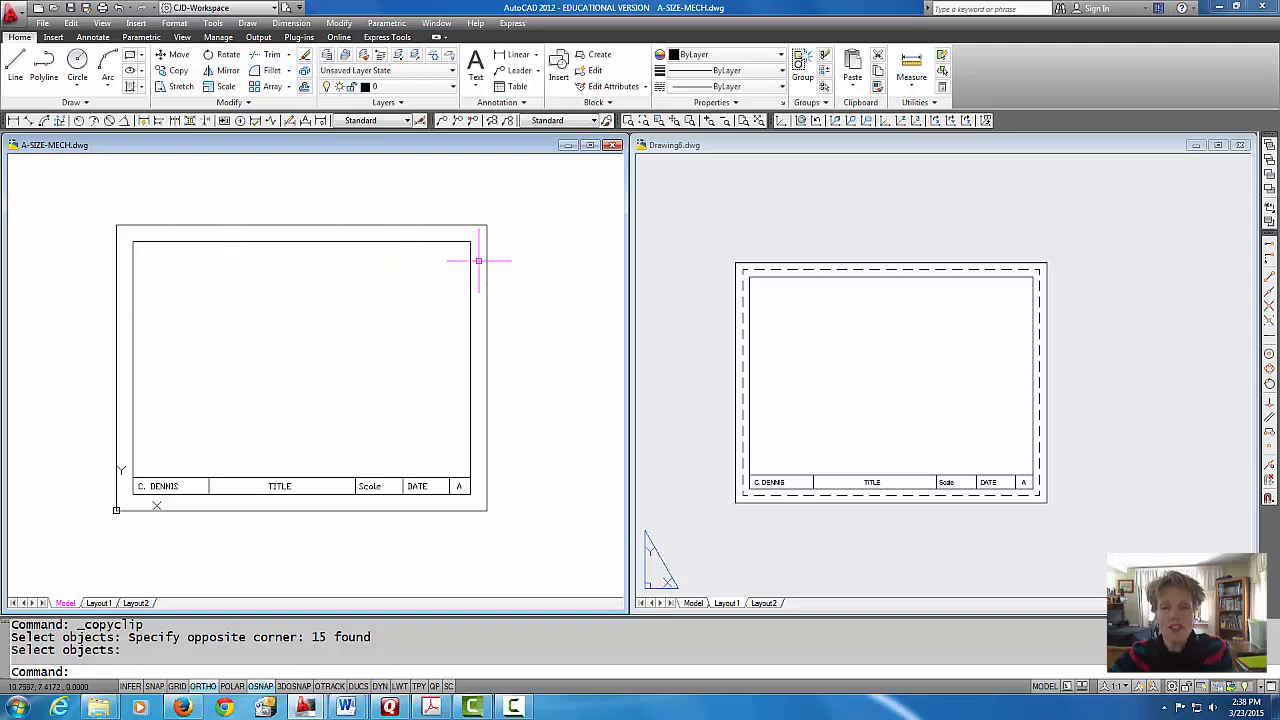
{"action": "left_click", "coordinate": [614, 146]}
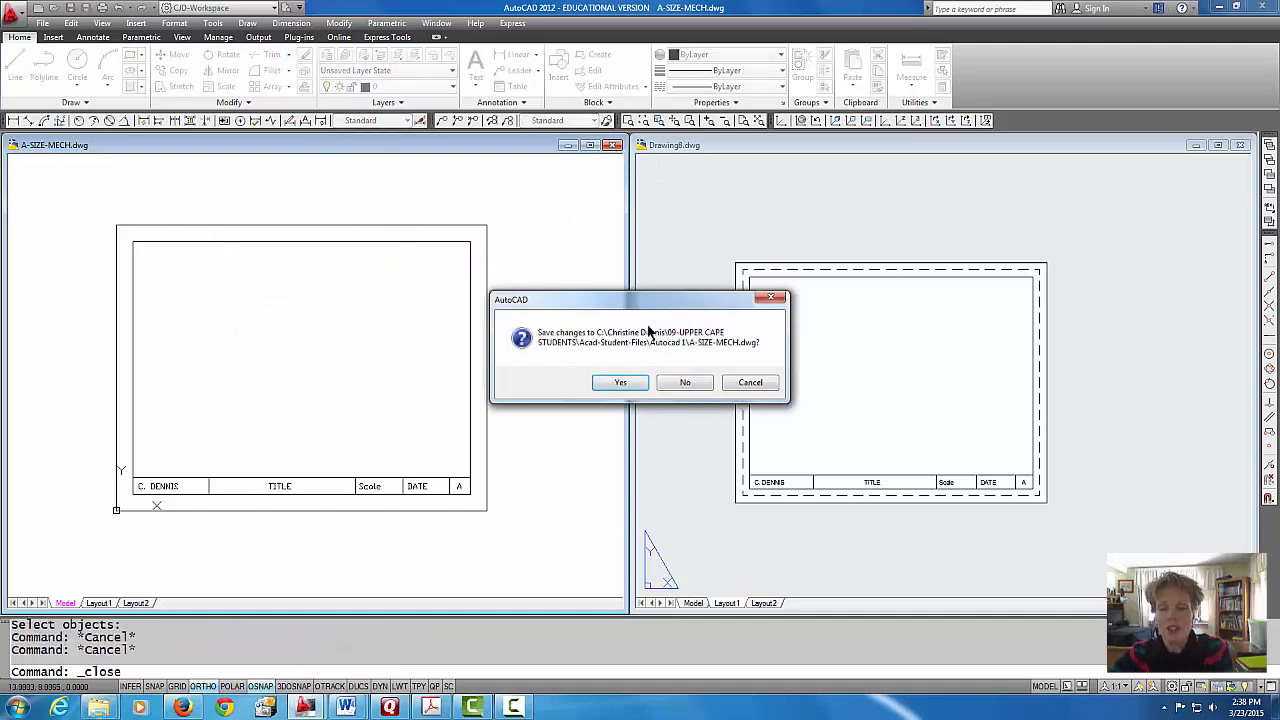
{"action": "left_click", "coordinate": [685, 383]}
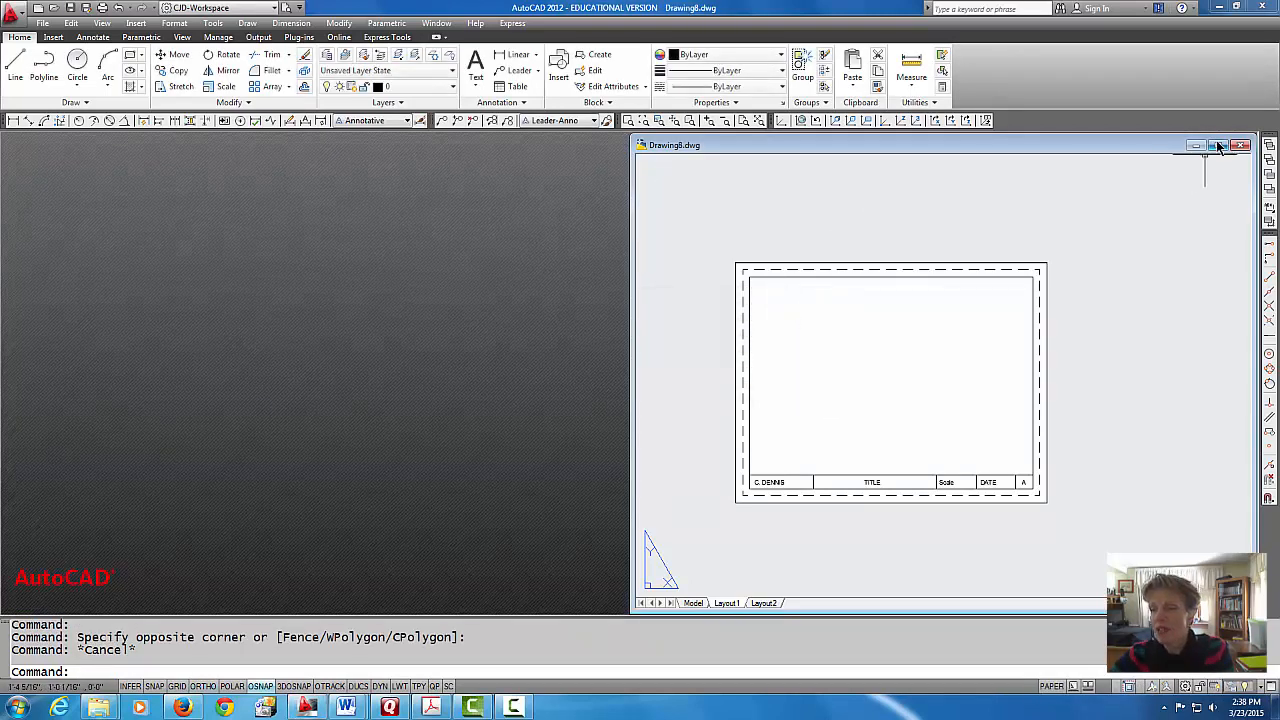
{"action": "left_click", "coordinate": [1218, 146]}
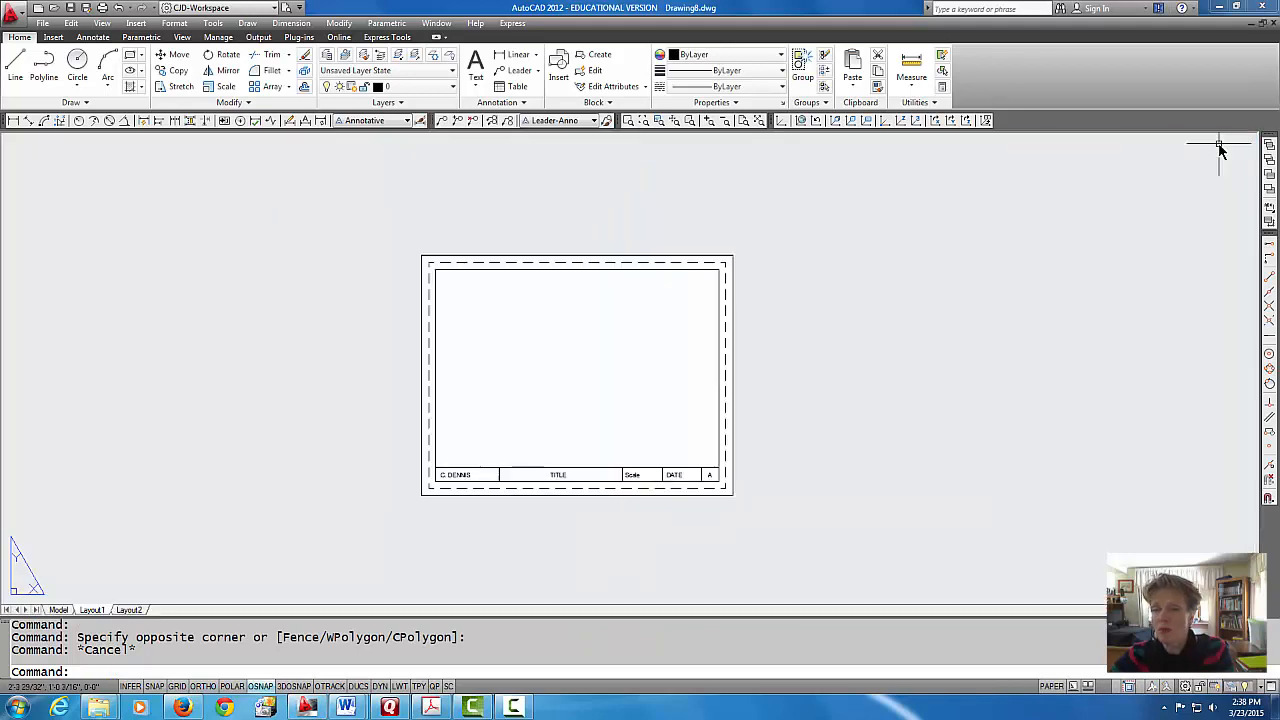
Step: Make viewport the current layer in Layout1
{"action": "scroll", "coordinate": [515, 340], "scroll_direction": "up", "scroll_amount": 3}
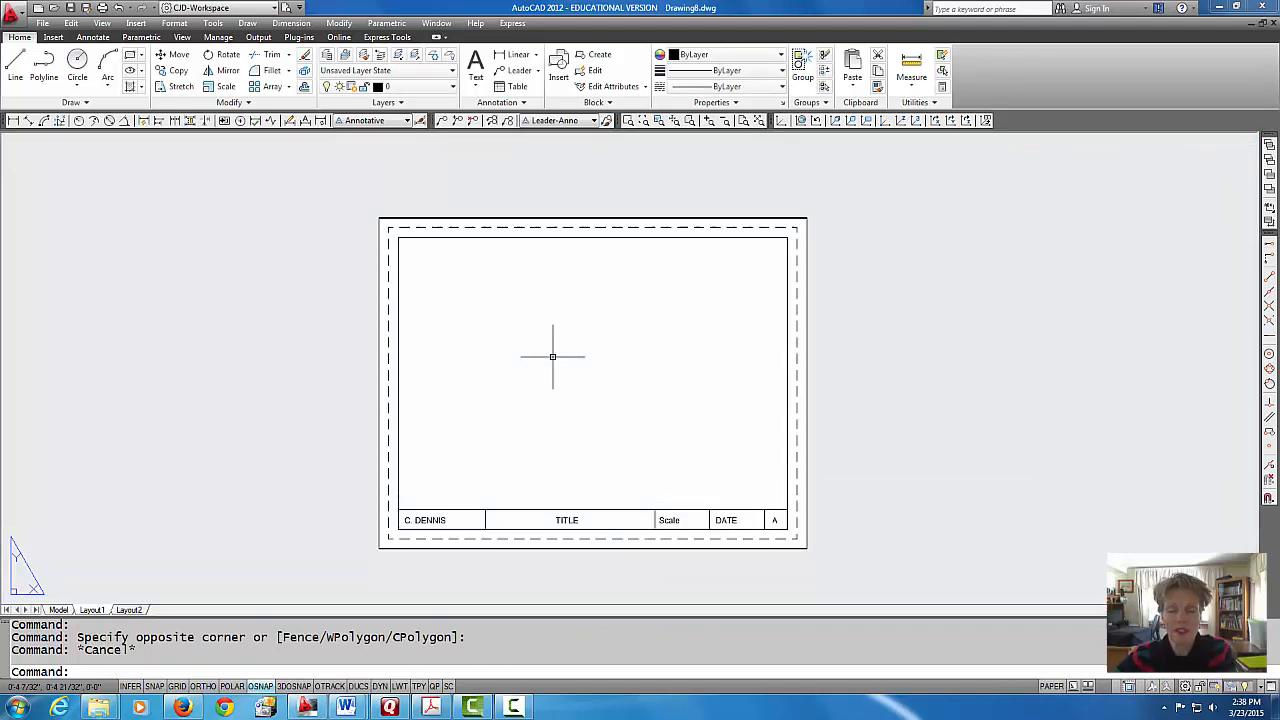
{"action": "middle_click_drag", "start_coordinate": [560, 331], "coordinate": [601, 321]}
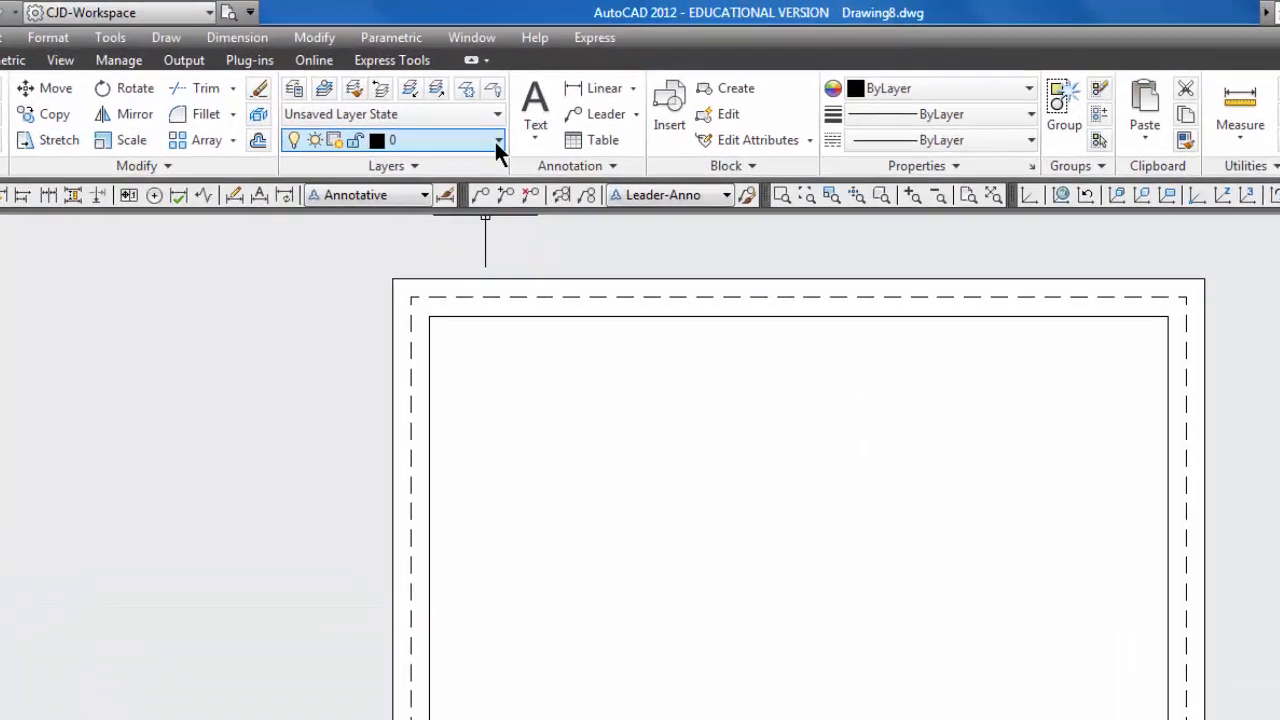
{"action": "left_click", "coordinate": [497, 142]}
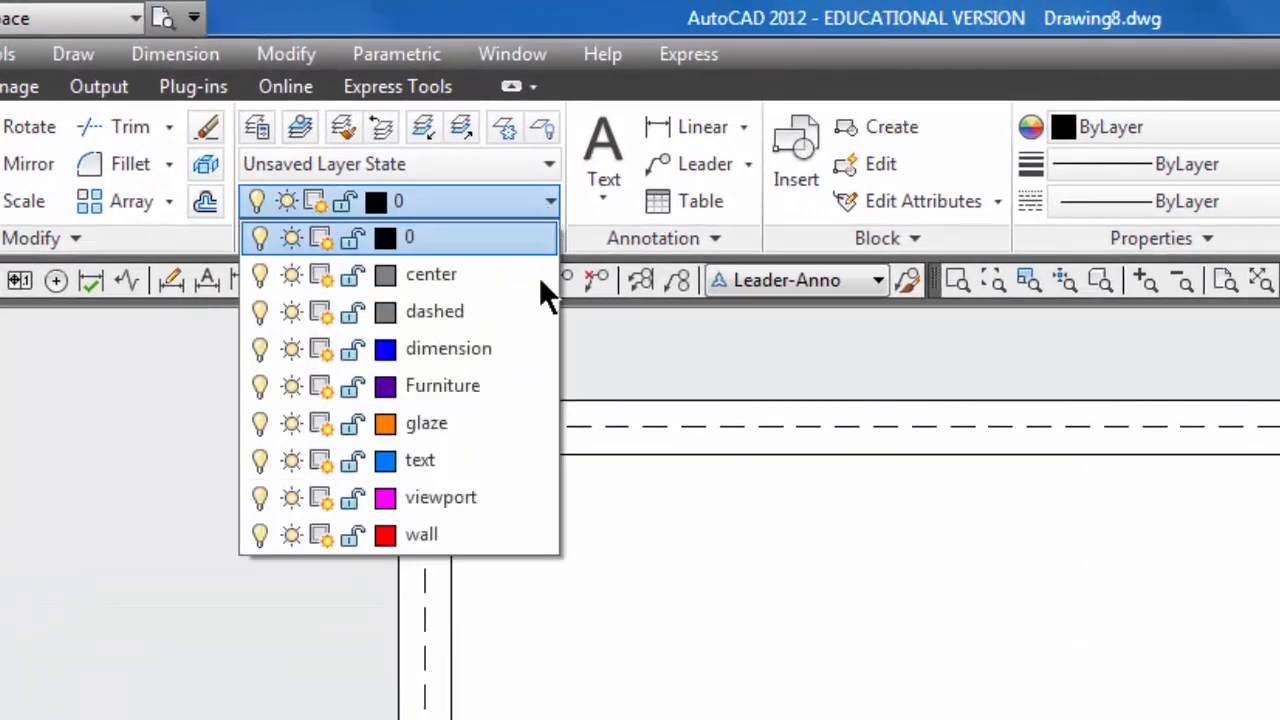
{"action": "left_click", "coordinate": [504, 502]}
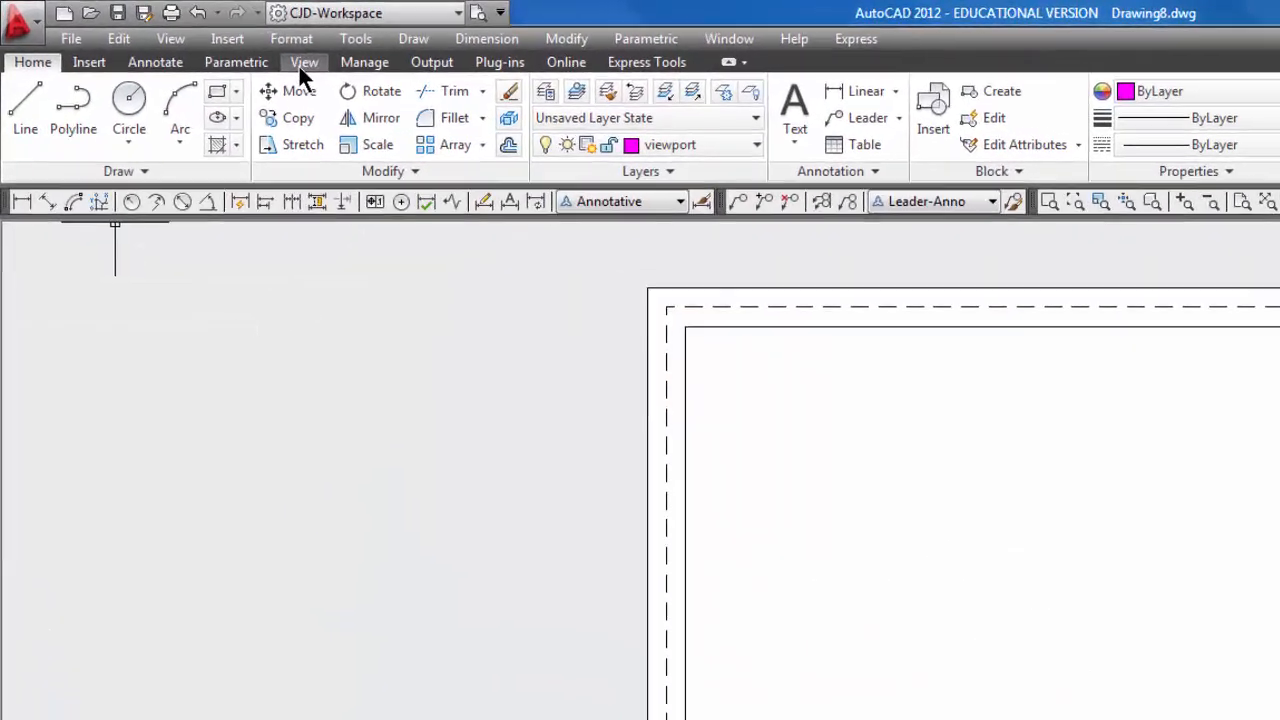
Step: Create a rectangular viewport from the border's upper-left inner corner to the right end of the line above the title strip
{"action": "left_click", "coordinate": [301, 65]}
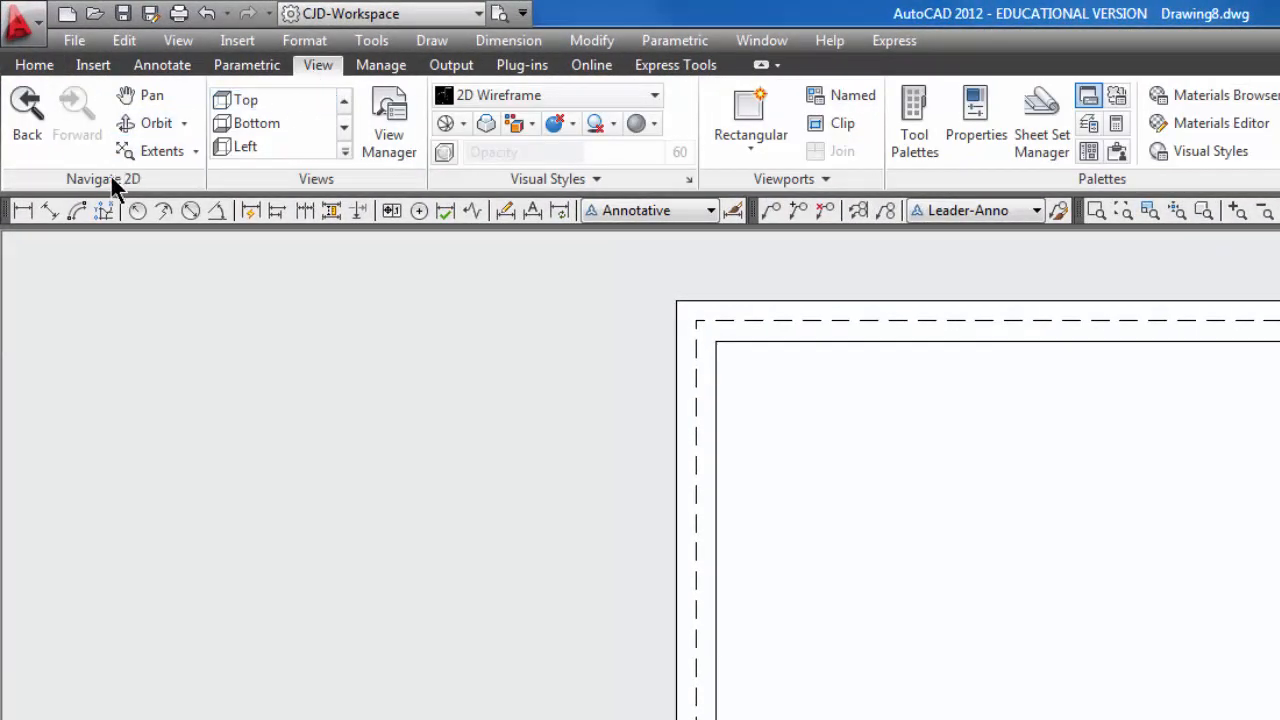
{"action": "left_click", "coordinate": [763, 150]}
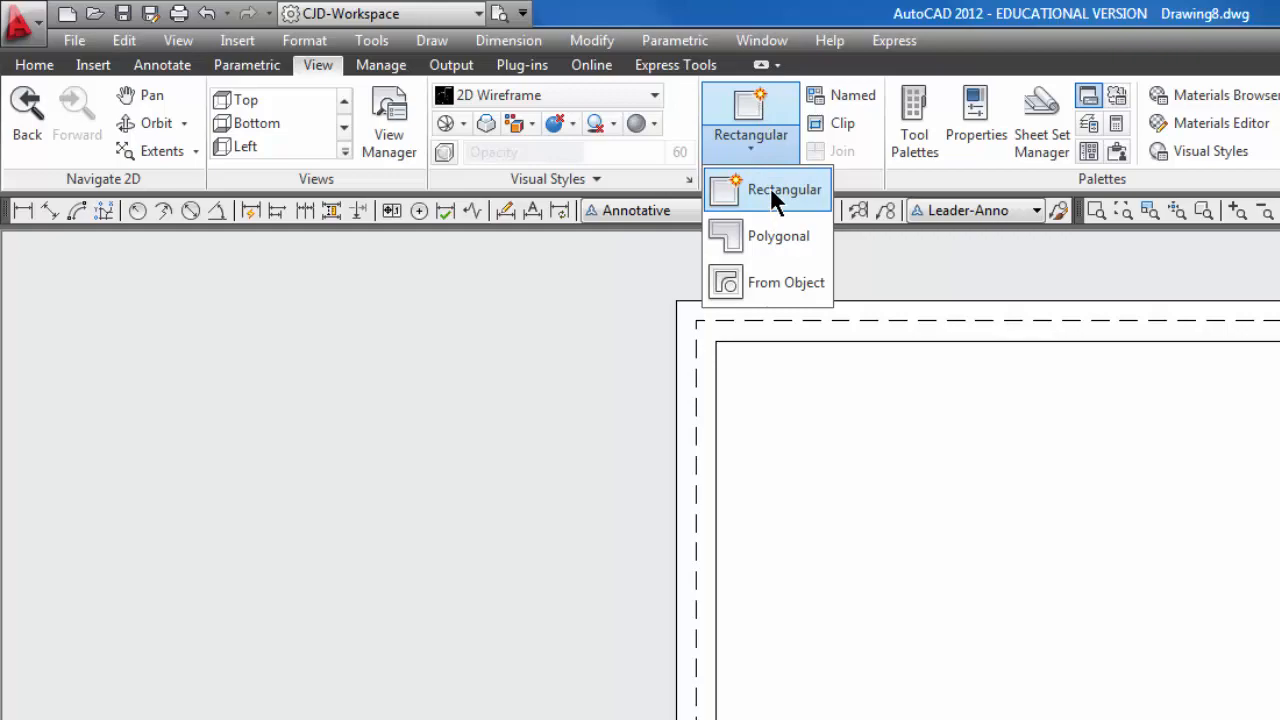
{"action": "left_click", "coordinate": [770, 187]}
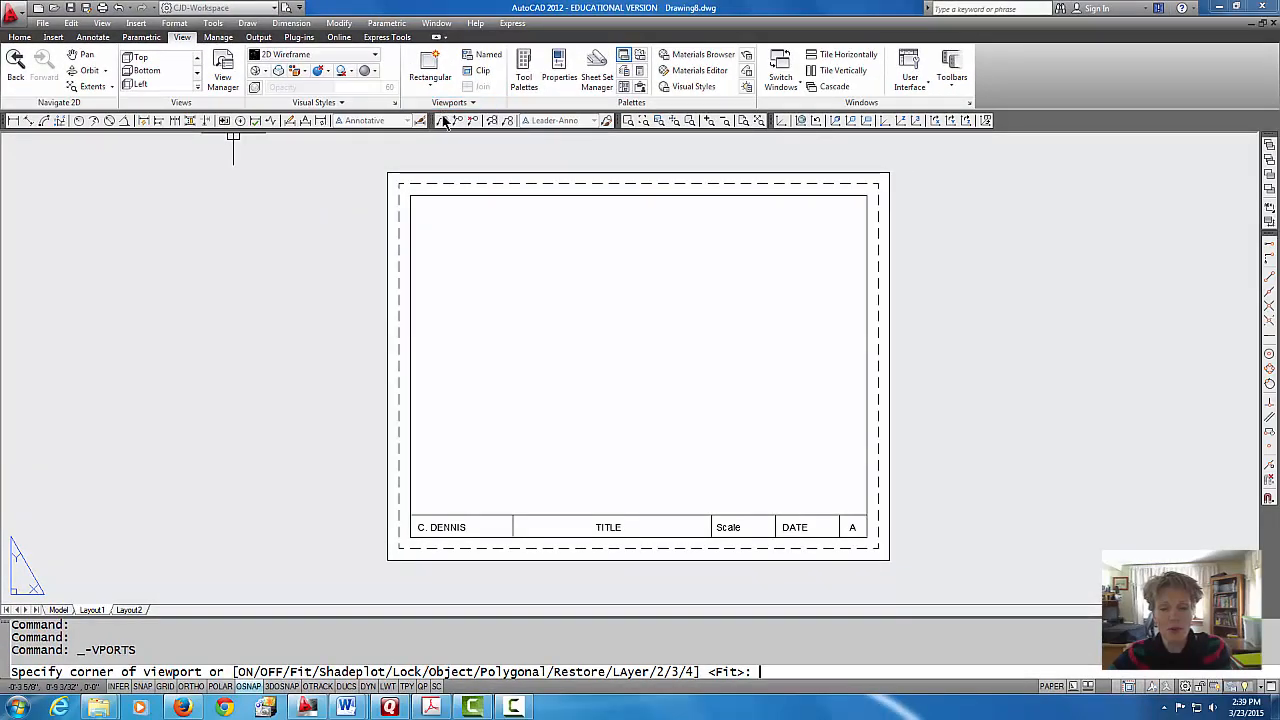
{"action": "left_click", "coordinate": [410, 195]}
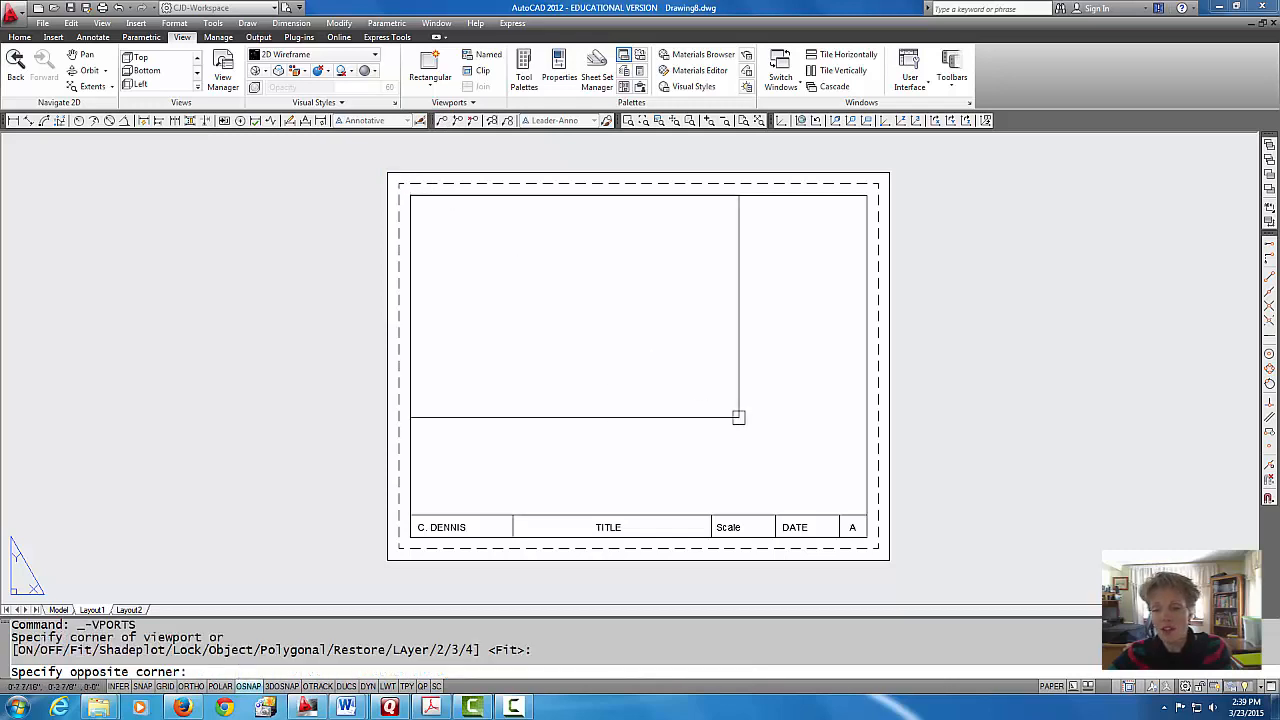
{"action": "left_click", "coordinate": [866, 515]}
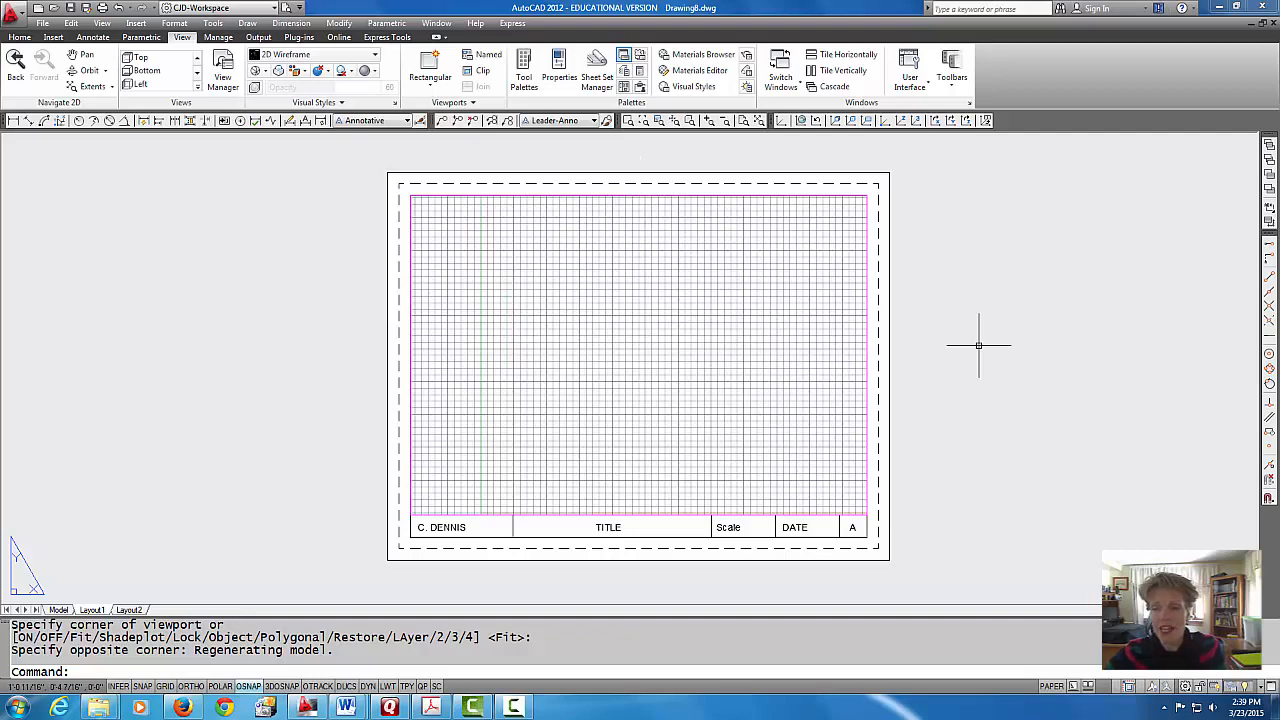
{"action": "middle_click_drag", "start_coordinate": [700, 351], "coordinate": [664, 350]}
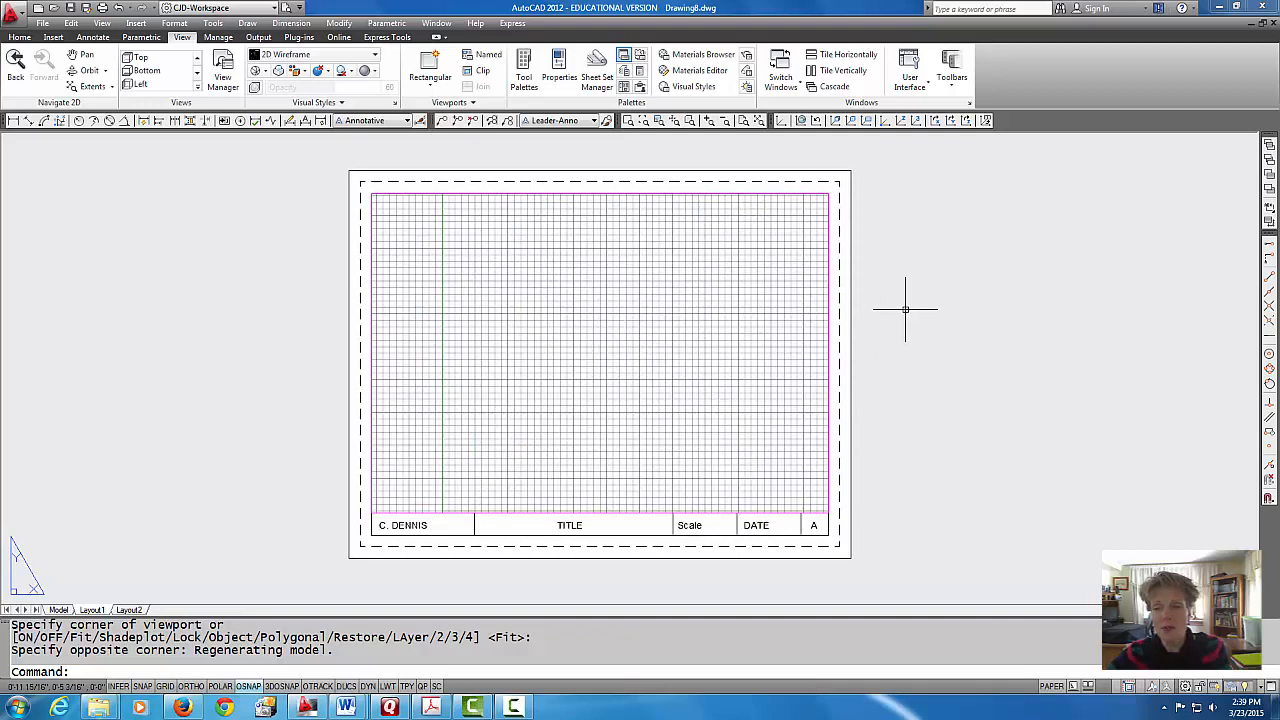
Step: Activate model space inside the Layout1 viewport and adjust its view so the origin sits near the viewport's lower-left corner
{"action": "double_click", "coordinate": [594, 333]}
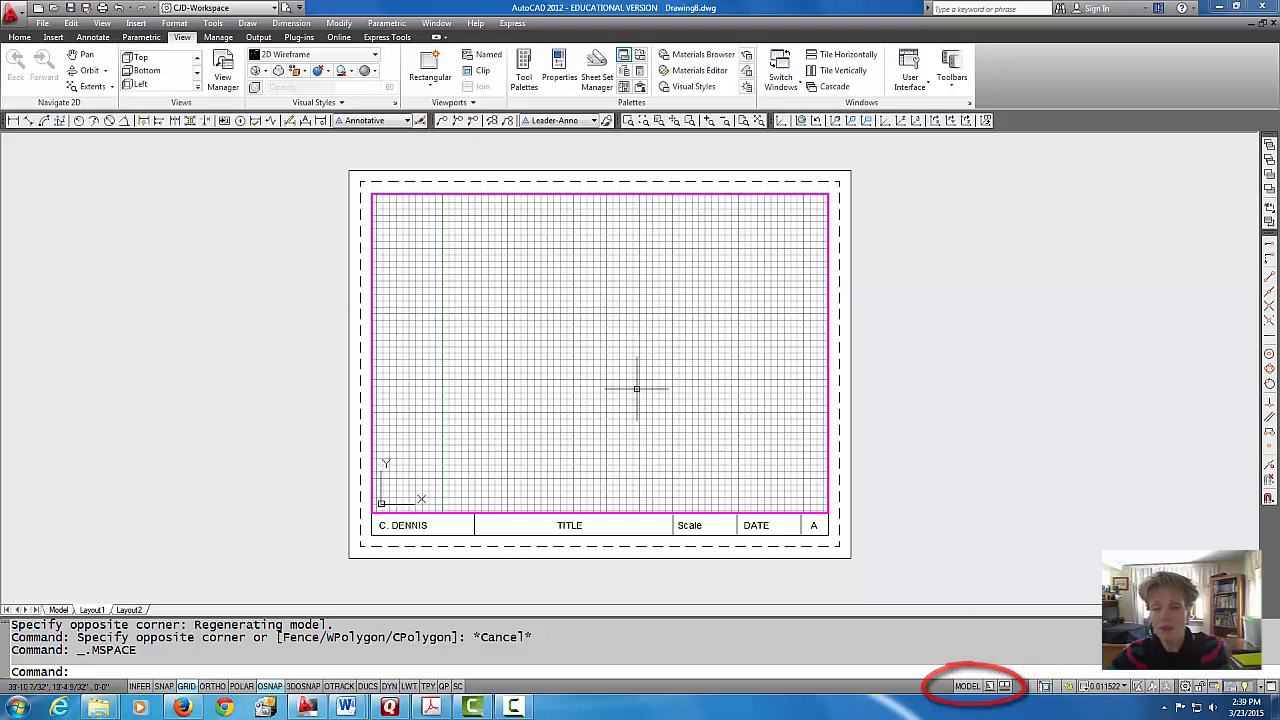
{"action": "scroll", "coordinate": [617, 364], "scroll_direction": "up", "scroll_amount": 2}
{"action": "scroll", "coordinate": [618, 369], "scroll_direction": "down", "scroll_amount": 3}
{"action": "scroll", "coordinate": [618, 369], "scroll_direction": "down", "scroll_amount": 5}
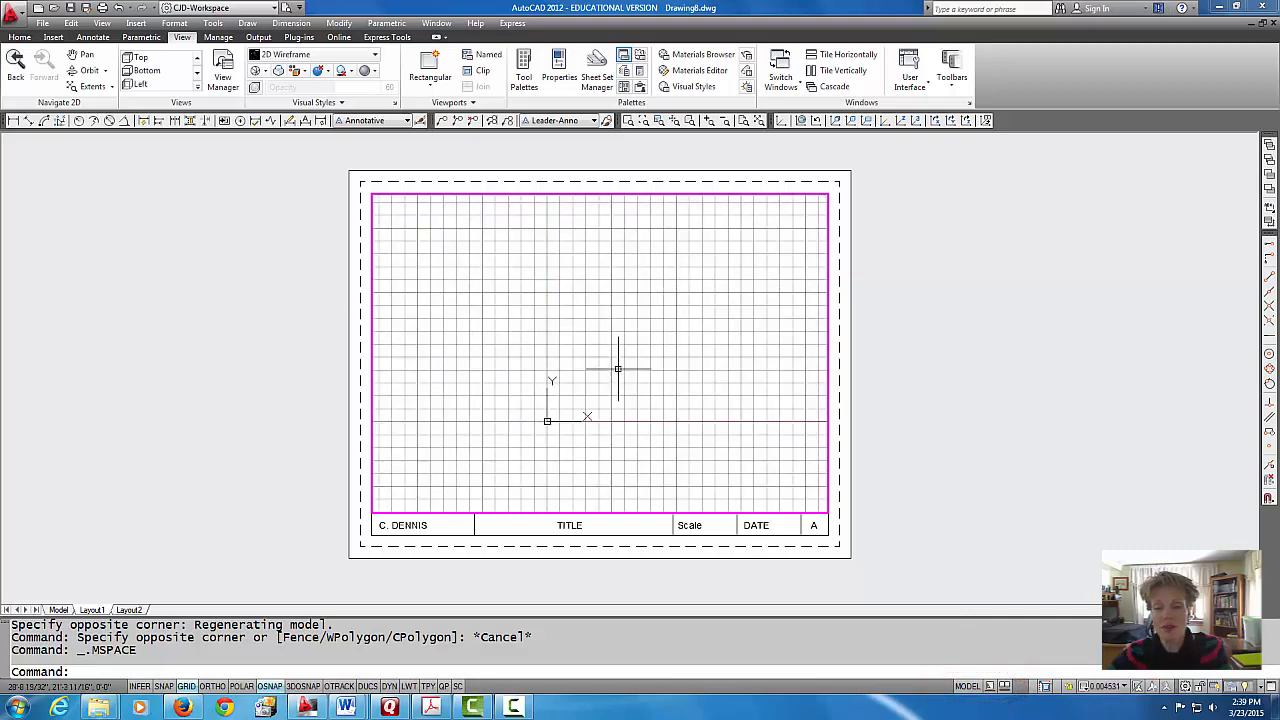
{"action": "scroll", "coordinate": [618, 369], "scroll_direction": "up", "scroll_amount": 3}
{"action": "middle_click_drag", "start_coordinate": [618, 369], "coordinate": [590, 425]}
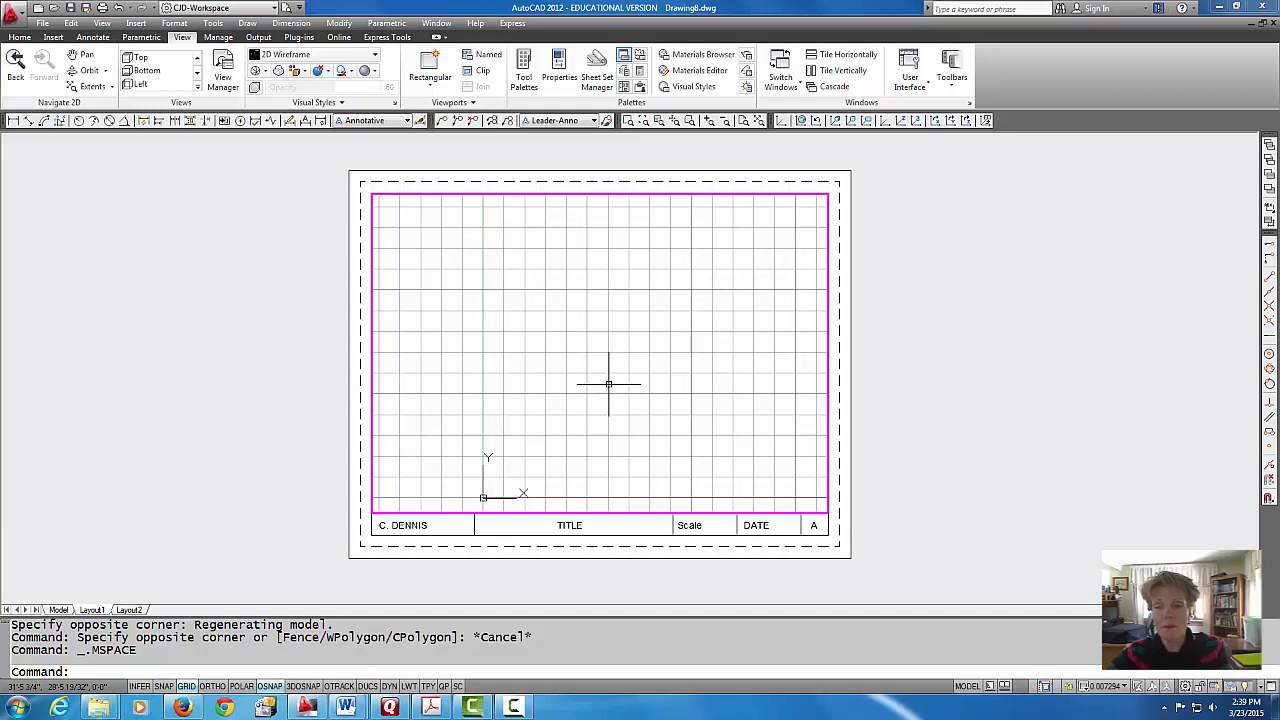
Step: Return to paper space and zoom and pan the whole layout sheet
{"action": "double_click", "coordinate": [910, 296]}
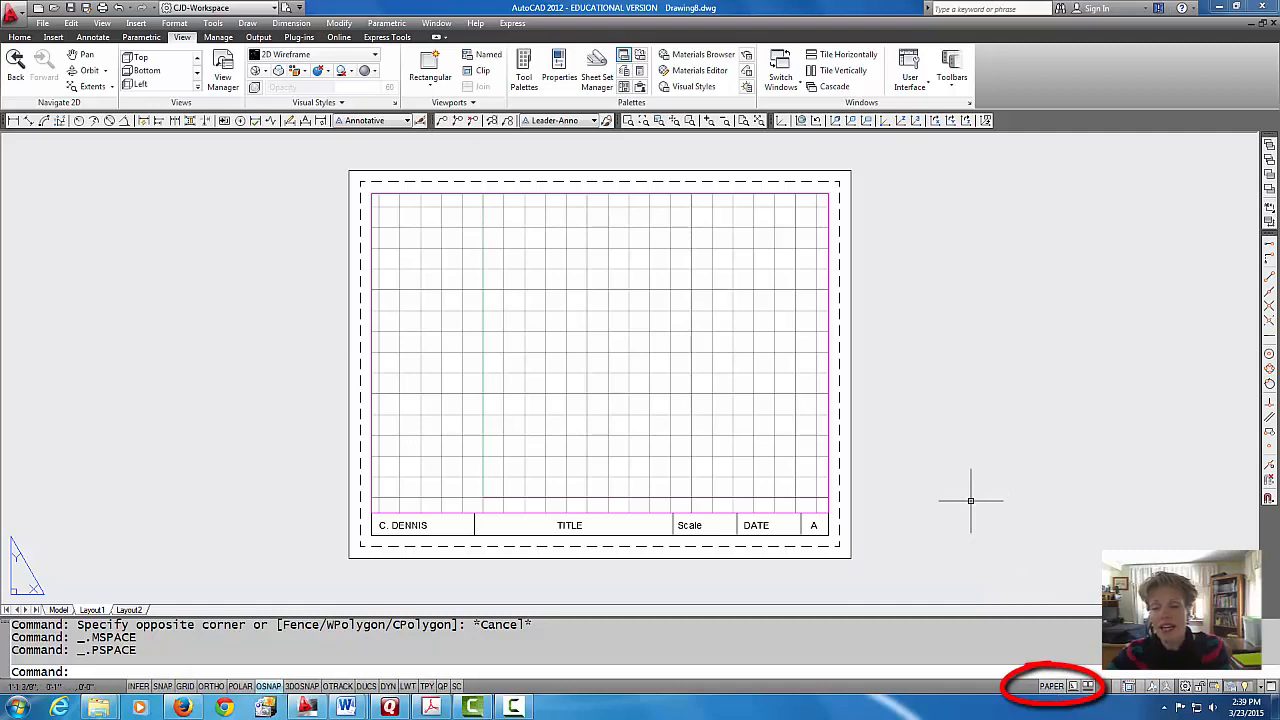
{"action": "scroll", "coordinate": [657, 494], "scroll_direction": "down", "scroll_amount": 3}
{"action": "scroll", "coordinate": [657, 493], "scroll_direction": "up", "scroll_amount": 3}
{"action": "middle_click_drag", "start_coordinate": [654, 480], "coordinate": [700, 489]}
{"action": "scroll", "coordinate": [711, 474], "scroll_direction": "up", "scroll_amount": 1}
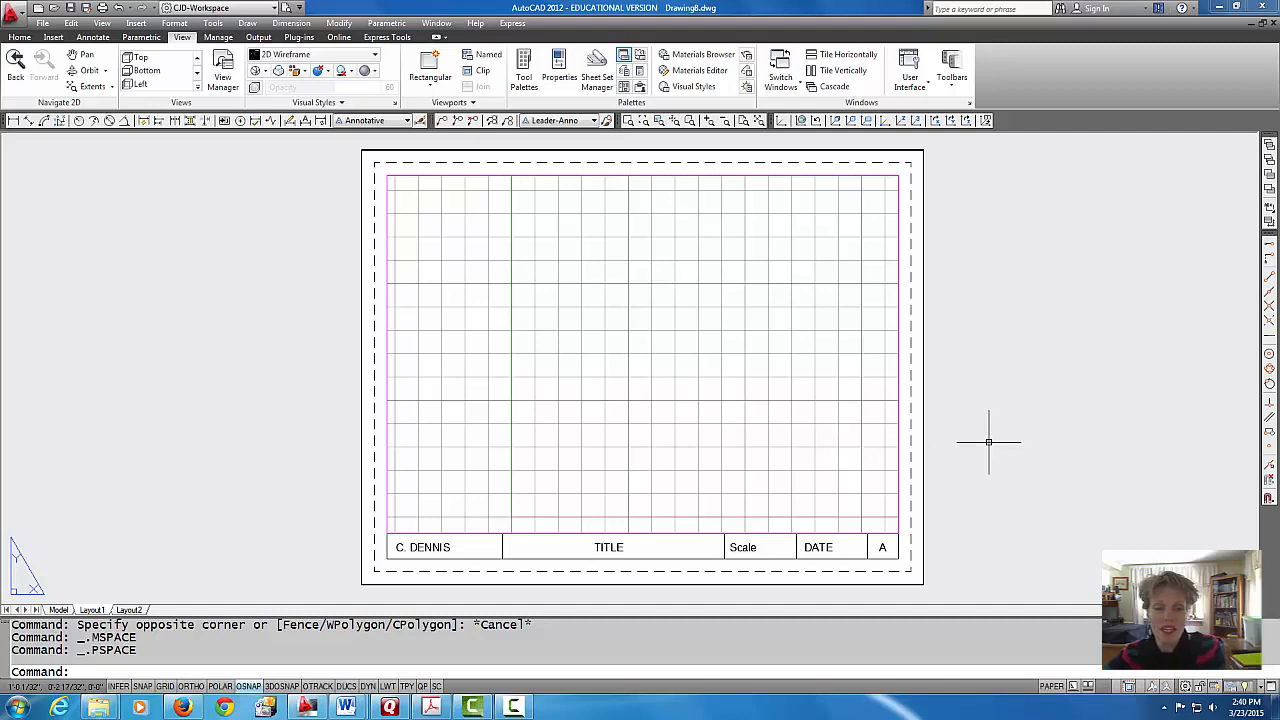
Step: Make wall the current layer in model space and zoom to show all of the drawing area
{"action": "left_click", "coordinate": [58, 610]}
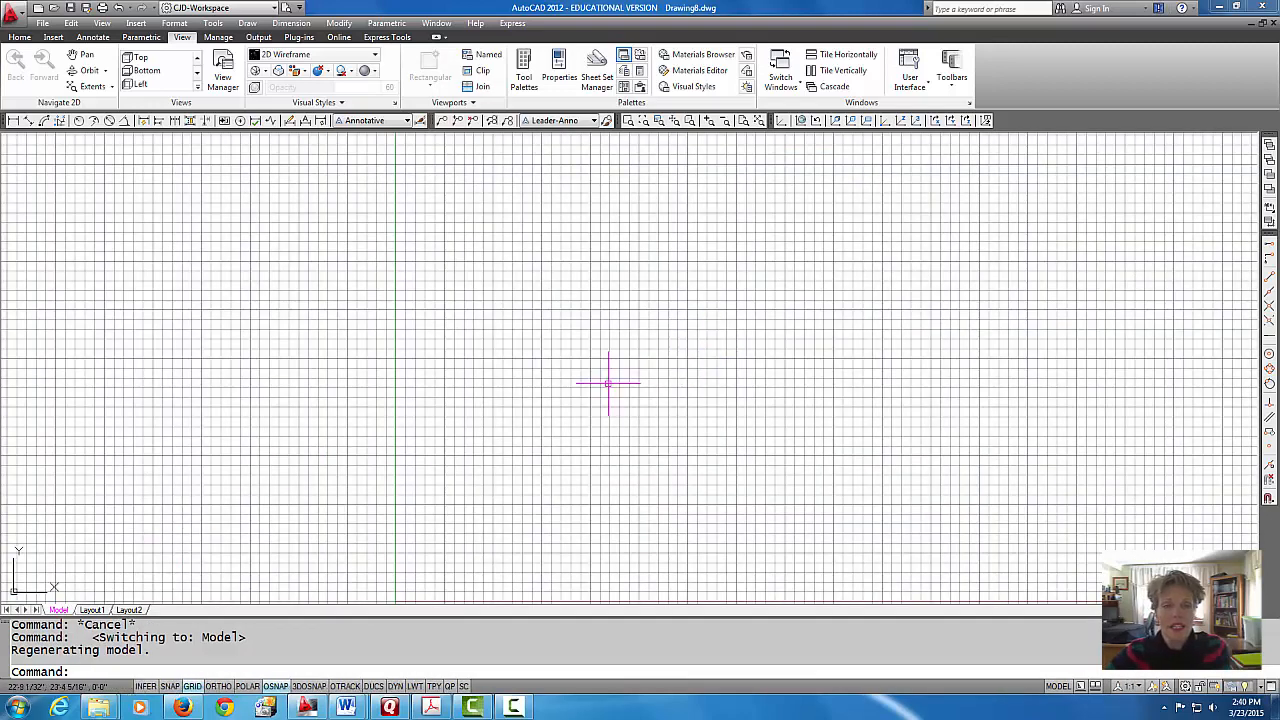
{"action": "left_click", "coordinate": [20, 37]}
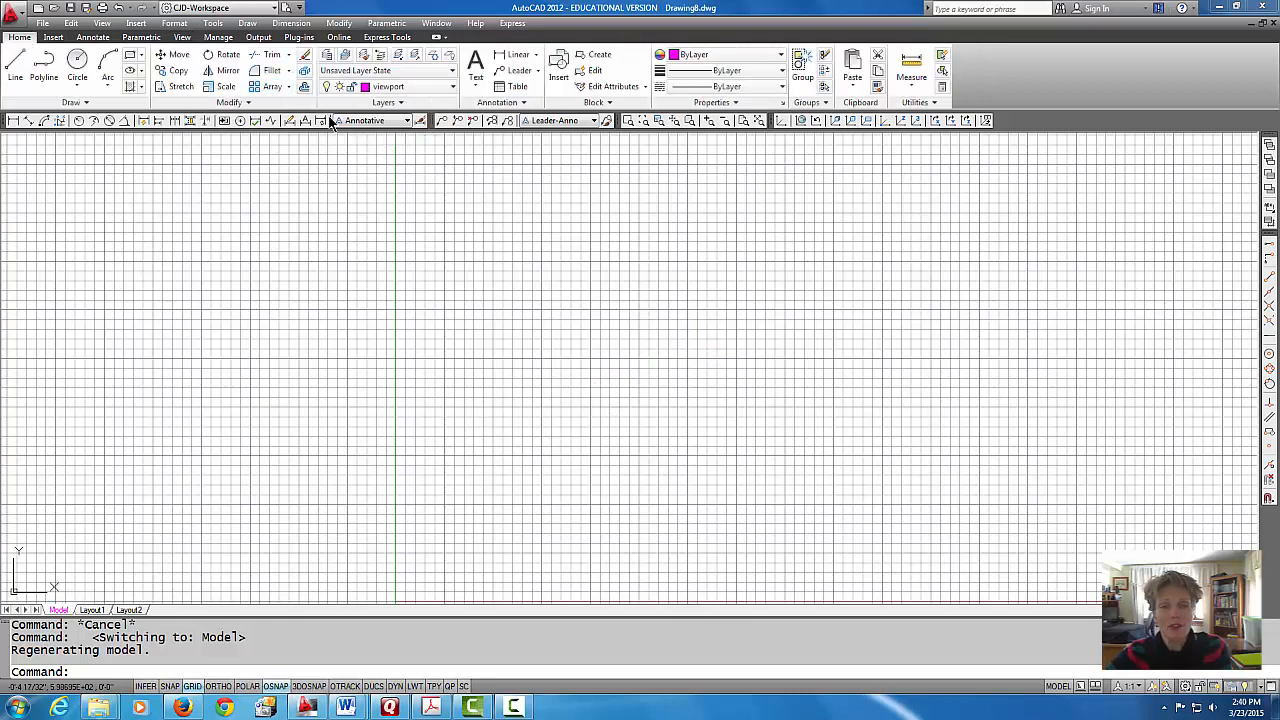
{"action": "left_click", "coordinate": [450, 88]}
{"action": "left_click", "coordinate": [422, 230]}
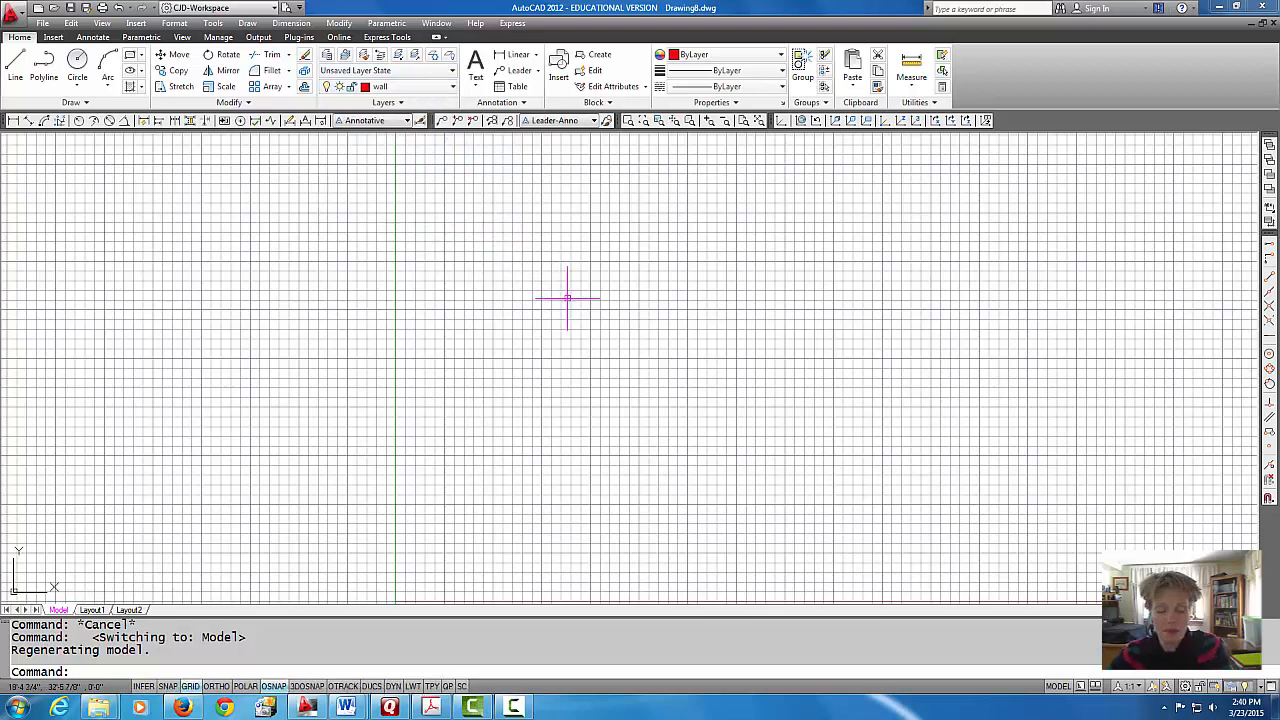
{"action": "type", "text": "z"}
{"action": "key", "text": "Return"}
{"action": "type", "text": "a"}
{"action": "key", "text": "Return"}
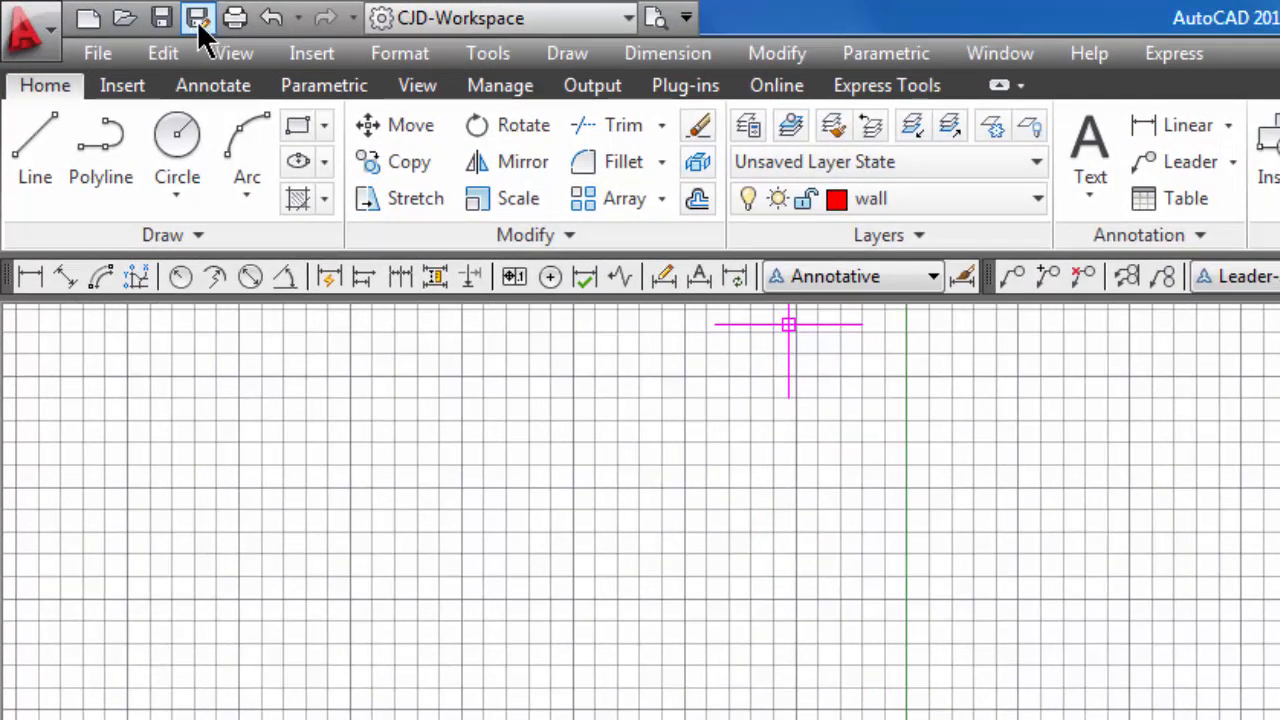
Step: Save the drawing as an AutoCAD Drawing Template named 1-architecture_anno_template in the Template folder, accepting the English template options
{"action": "left_click", "coordinate": [197, 22]}
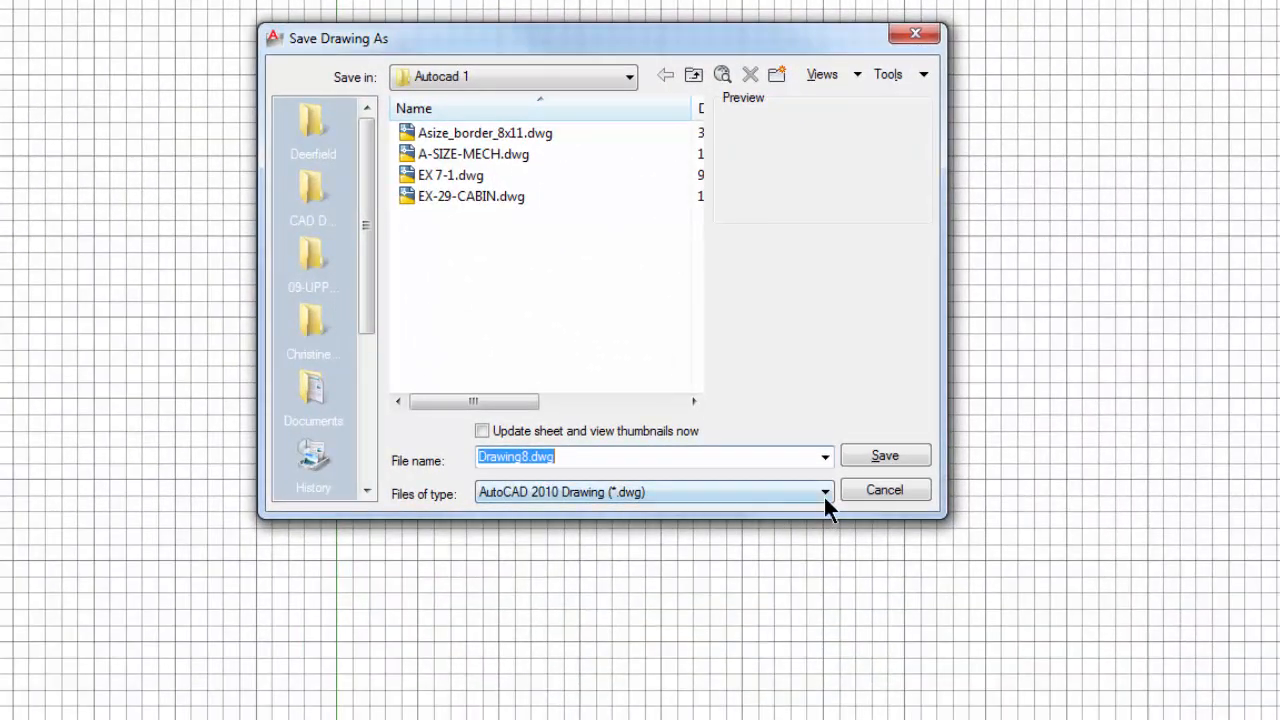
{"action": "left_click", "coordinate": [824, 492]}
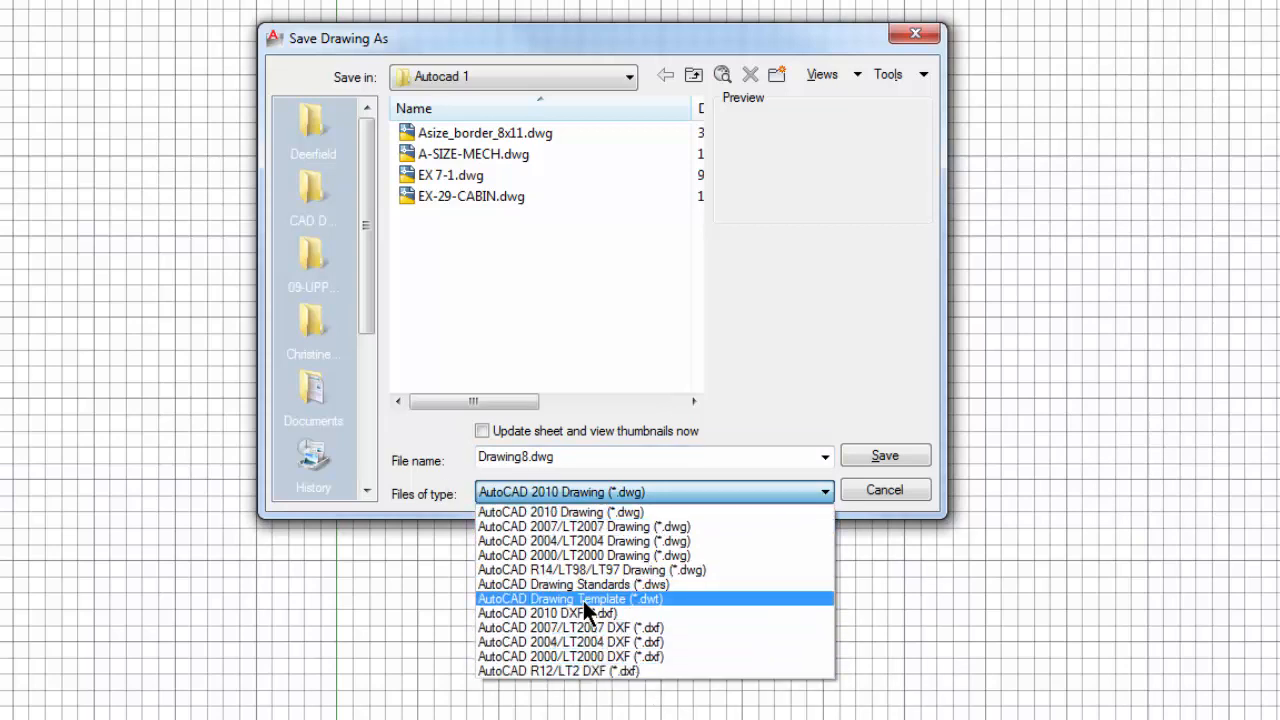
{"action": "left_click", "coordinate": [655, 598]}
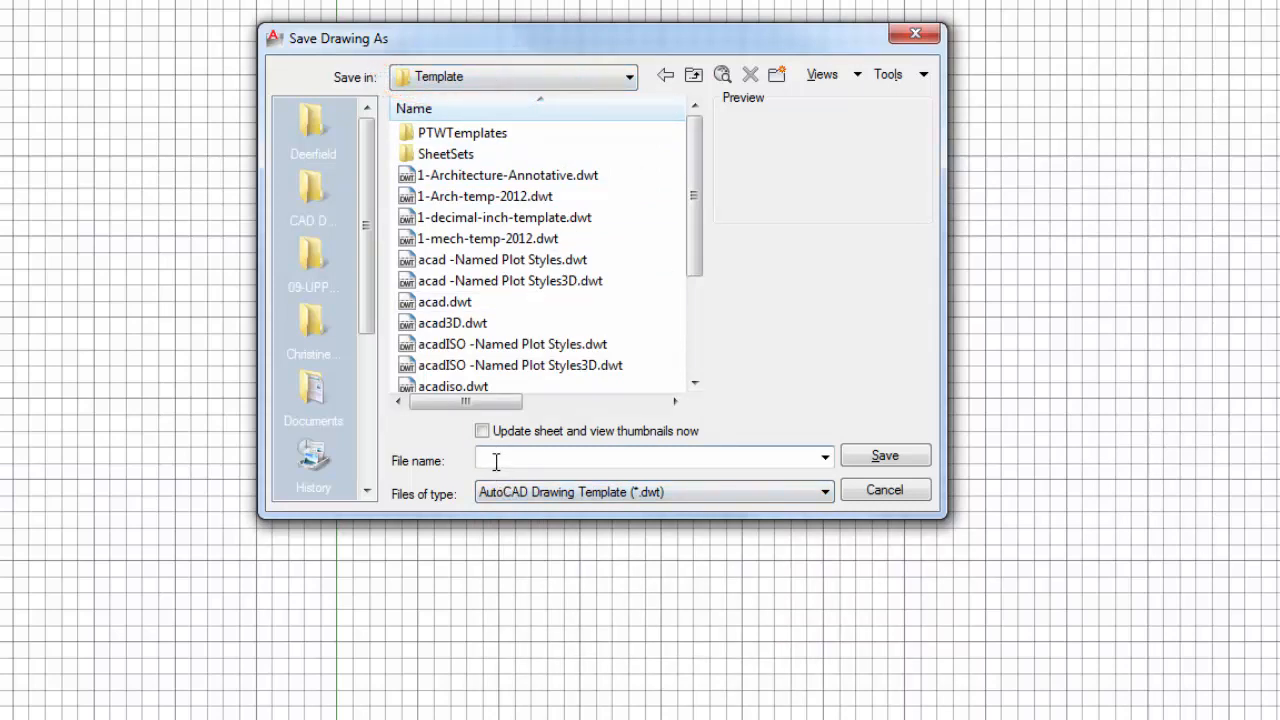
{"action": "type", "text": "1"}
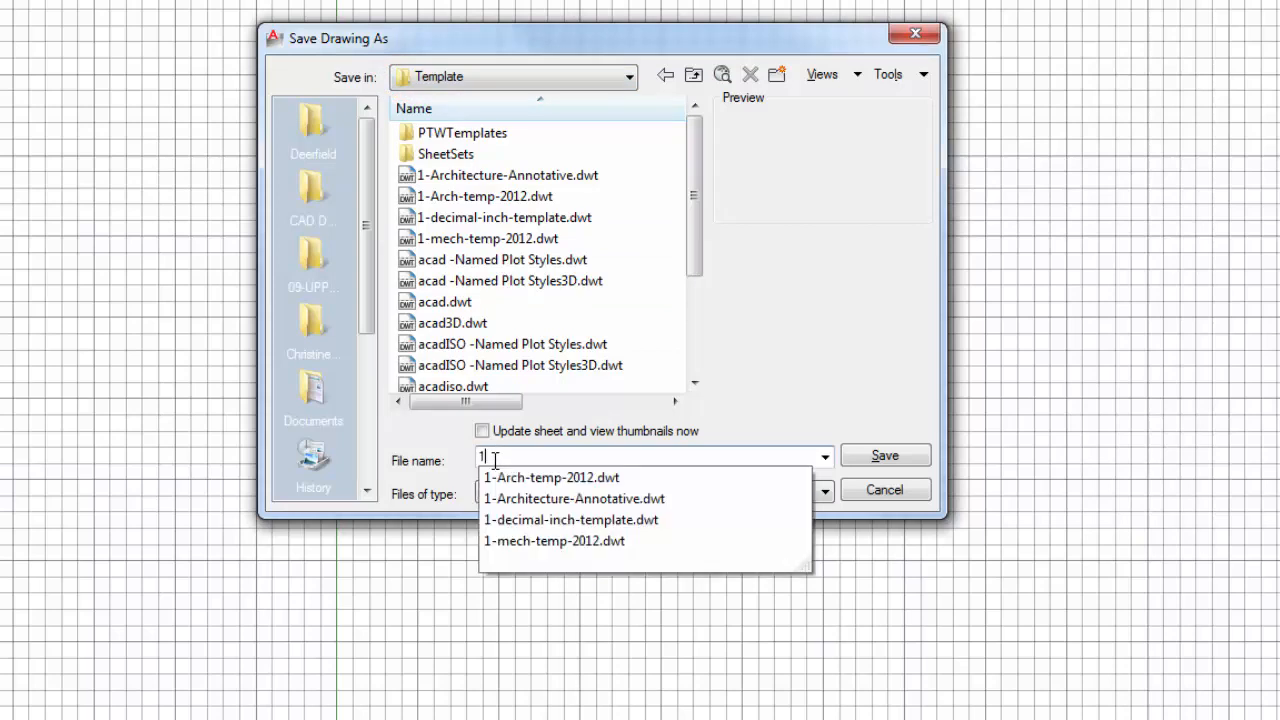
{"action": "type", "text": "-a"}
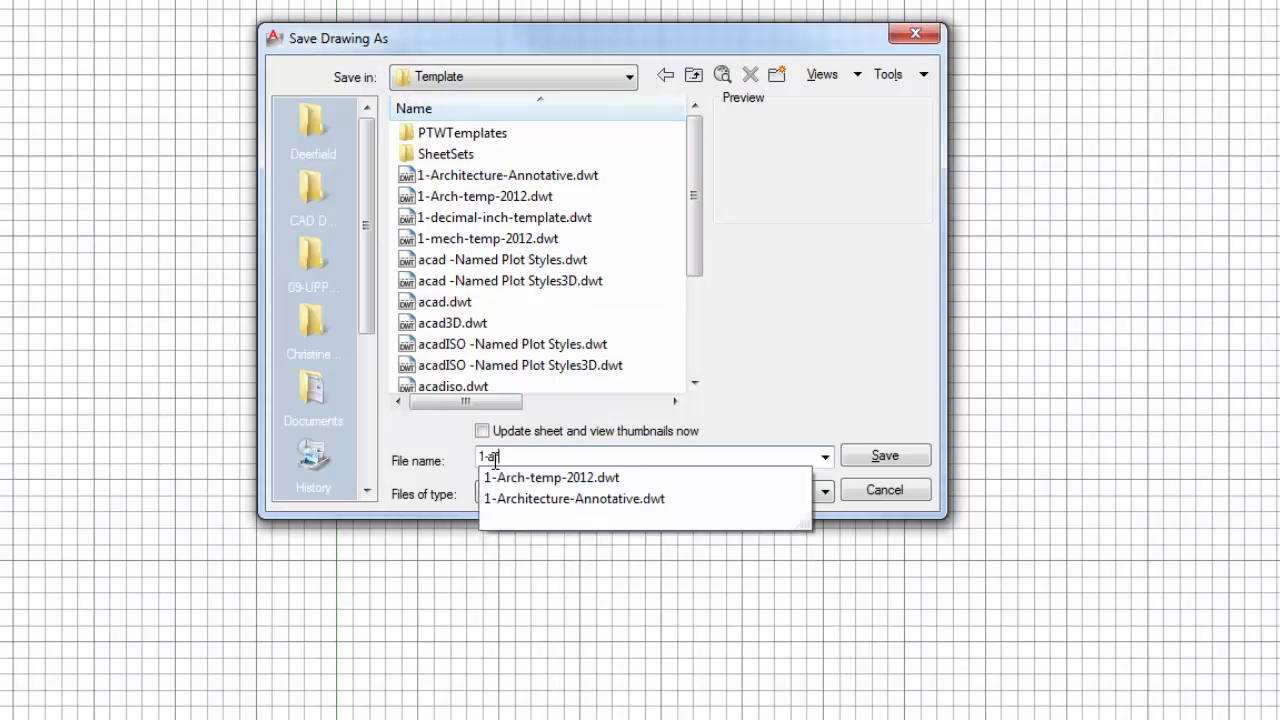
{"action": "type", "text": "rchitectur"}
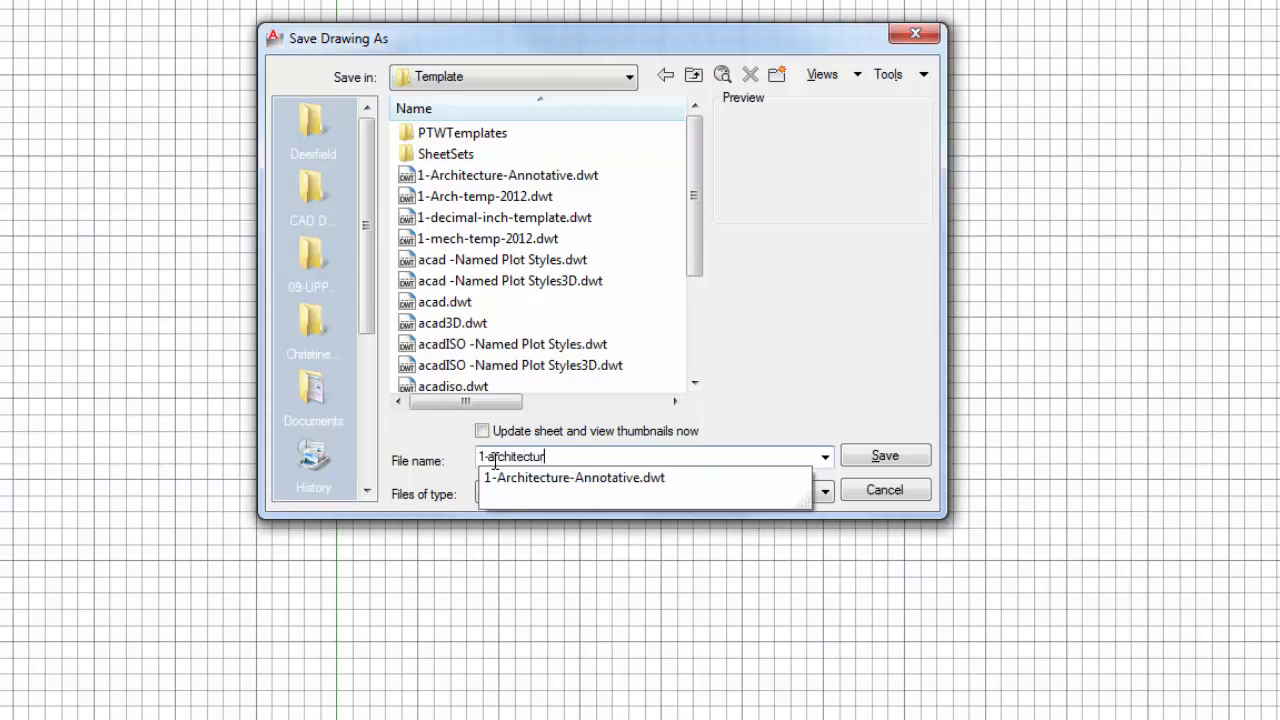
{"action": "type", "text": "e_anno_template"}
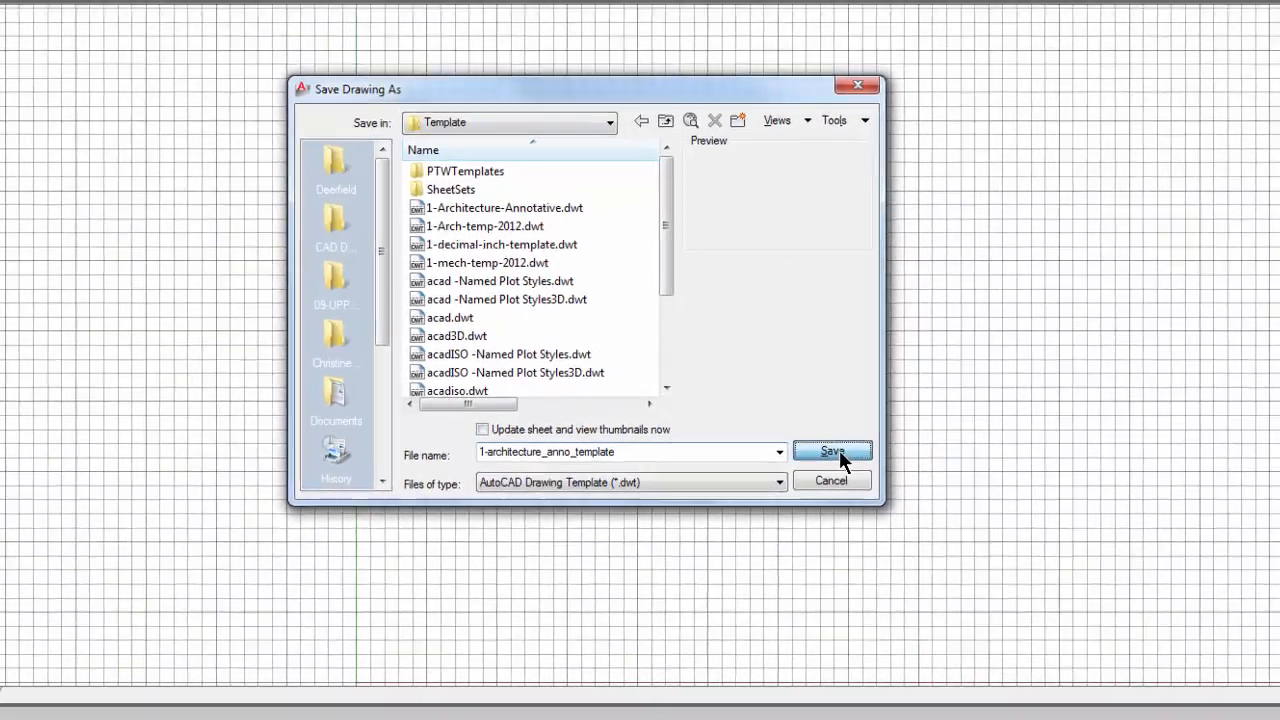
{"action": "left_click", "coordinate": [890, 456]}
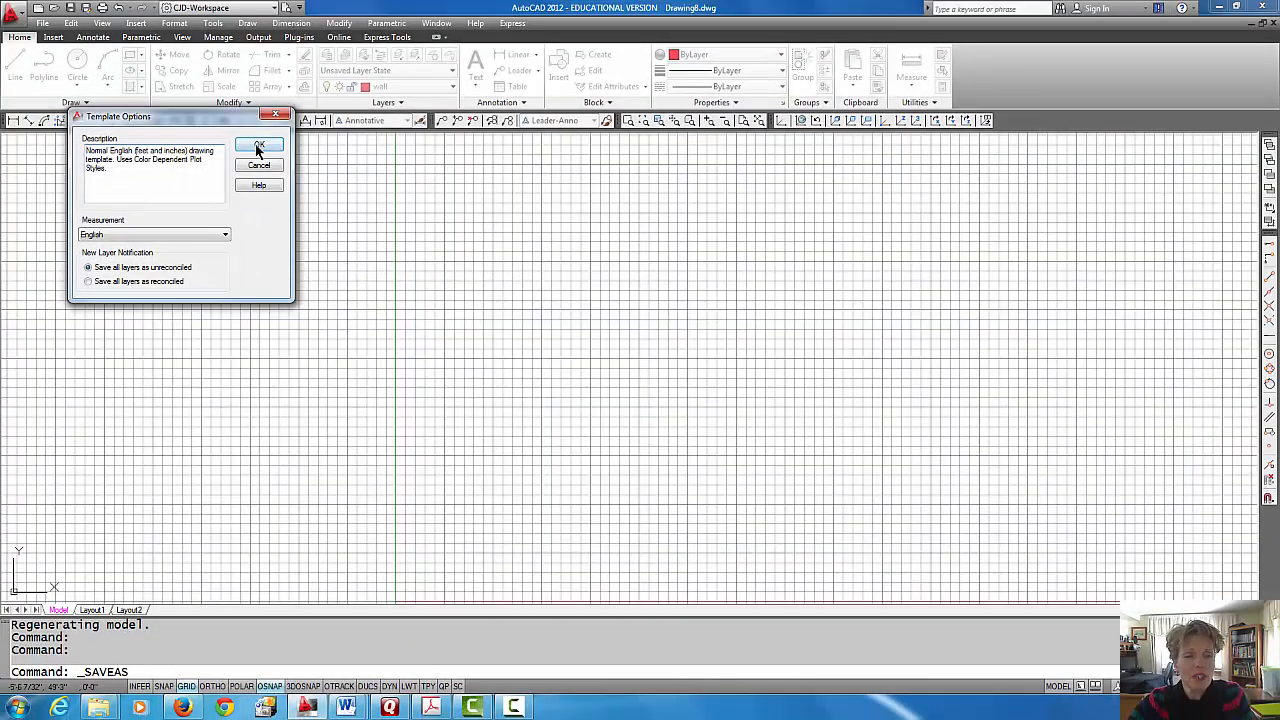
{"action": "left_click", "coordinate": [256, 145]}
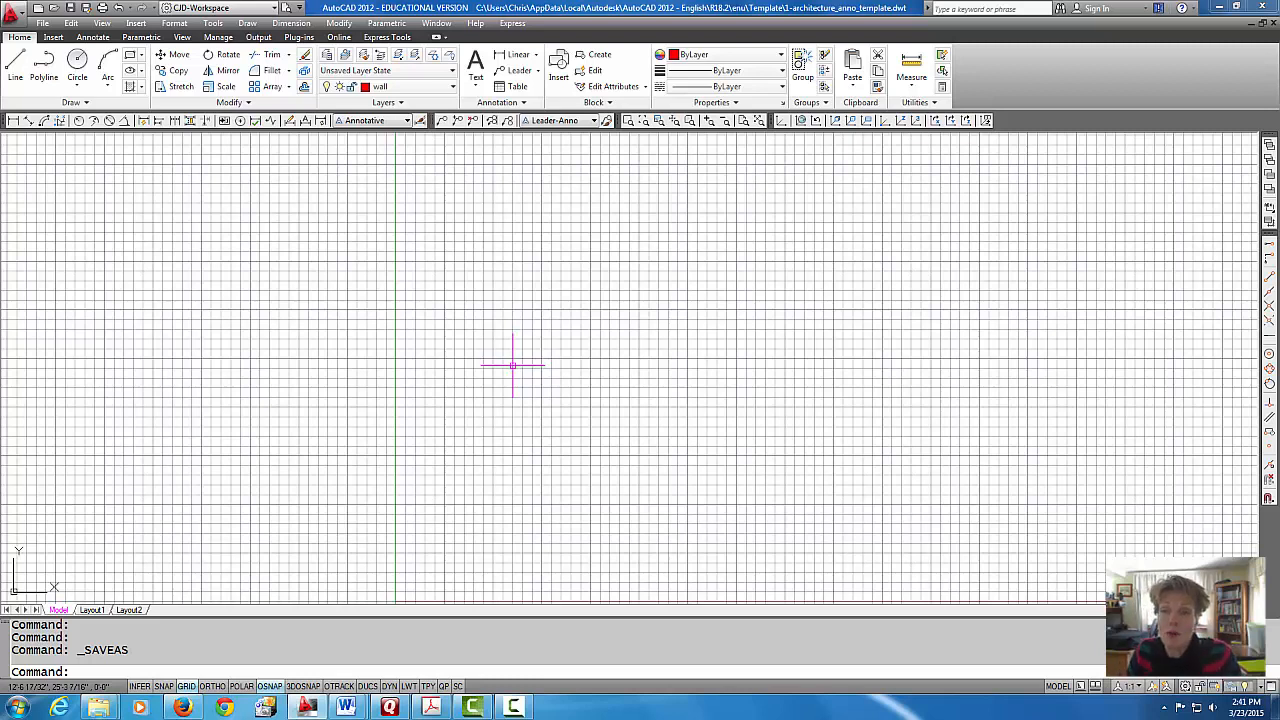
Step: Close the template file and start a new drawing from 1-architecture_anno_template.dwt
{"action": "left_click", "coordinate": [22, 17]}
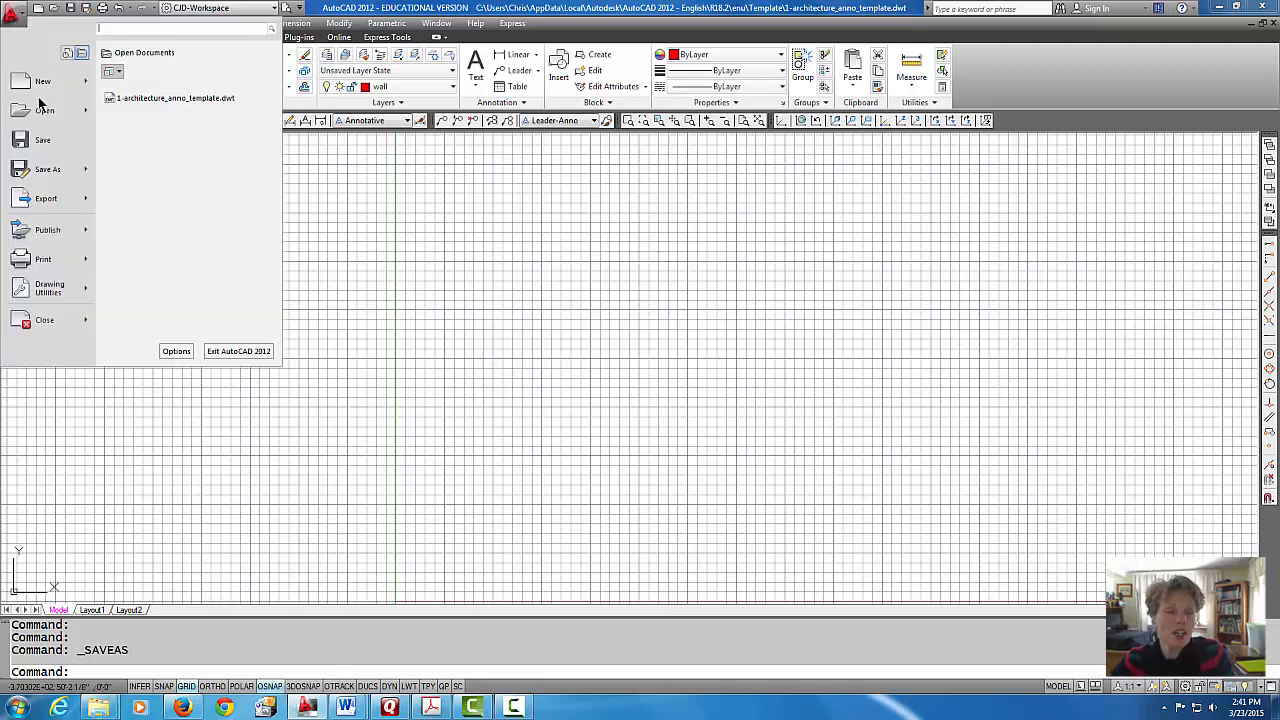
{"action": "left_click", "coordinate": [55, 322]}
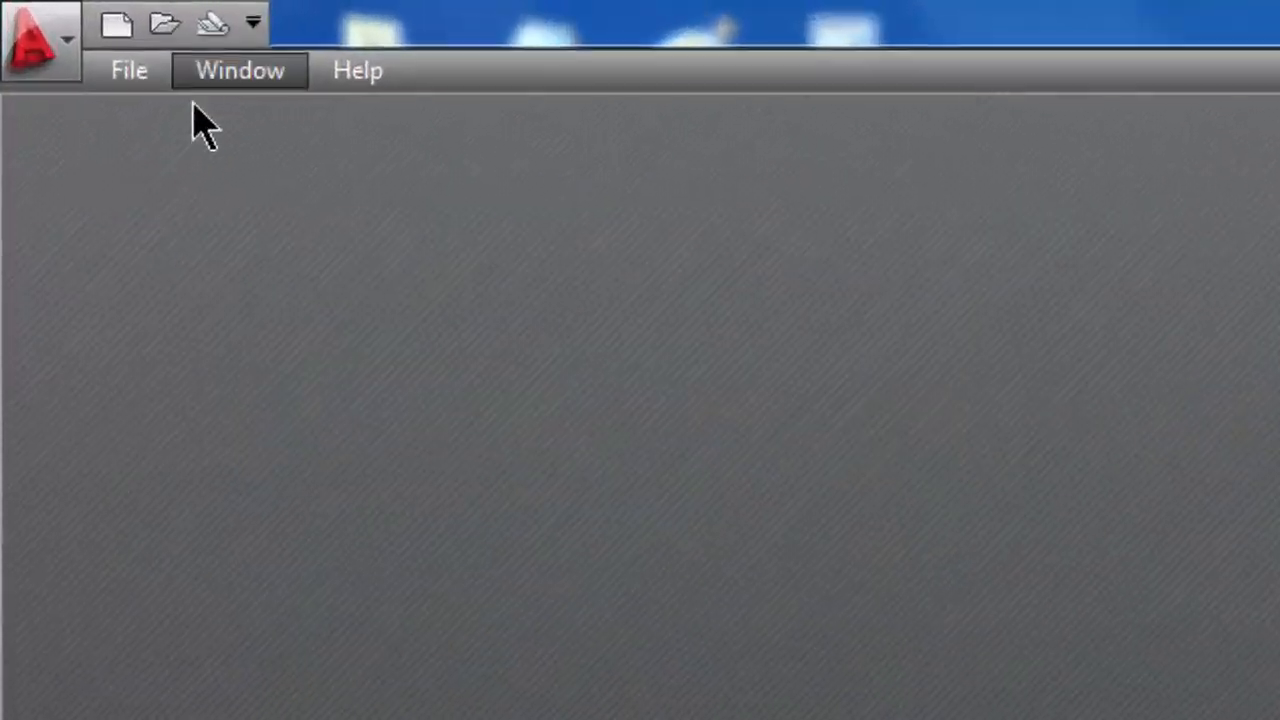
{"action": "left_click", "coordinate": [162, 38]}
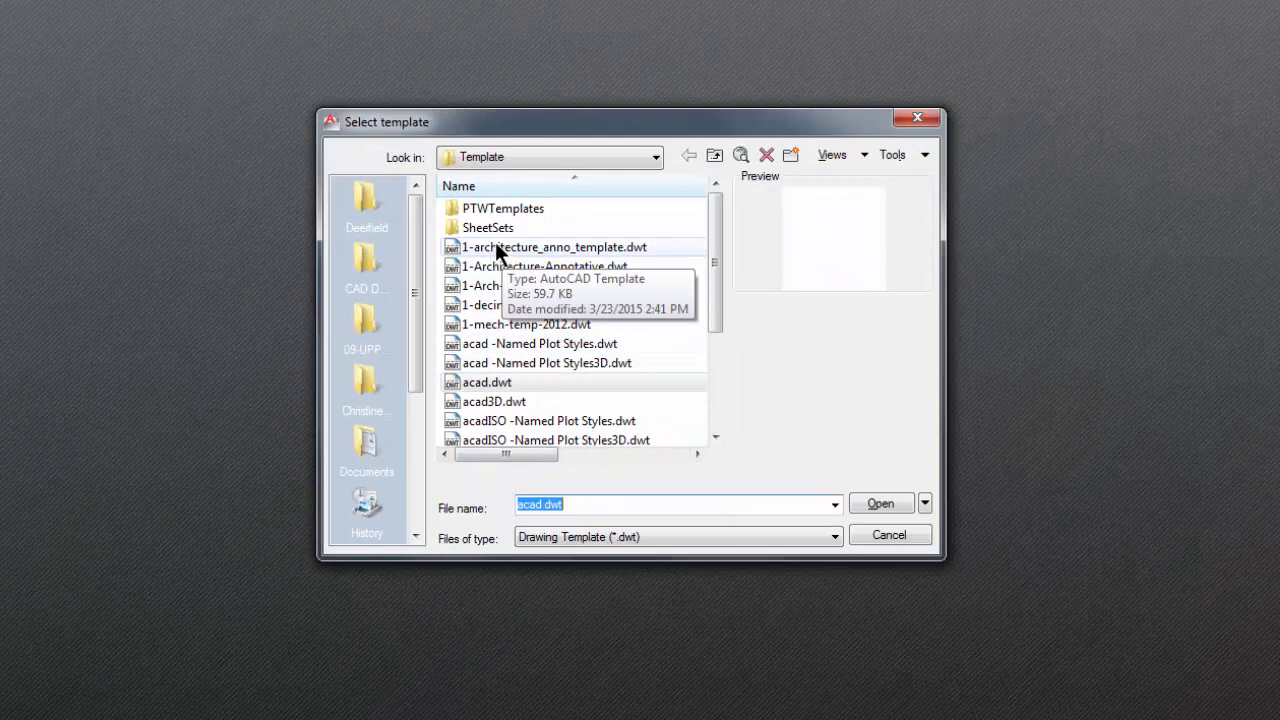
{"action": "left_click", "coordinate": [496, 247]}
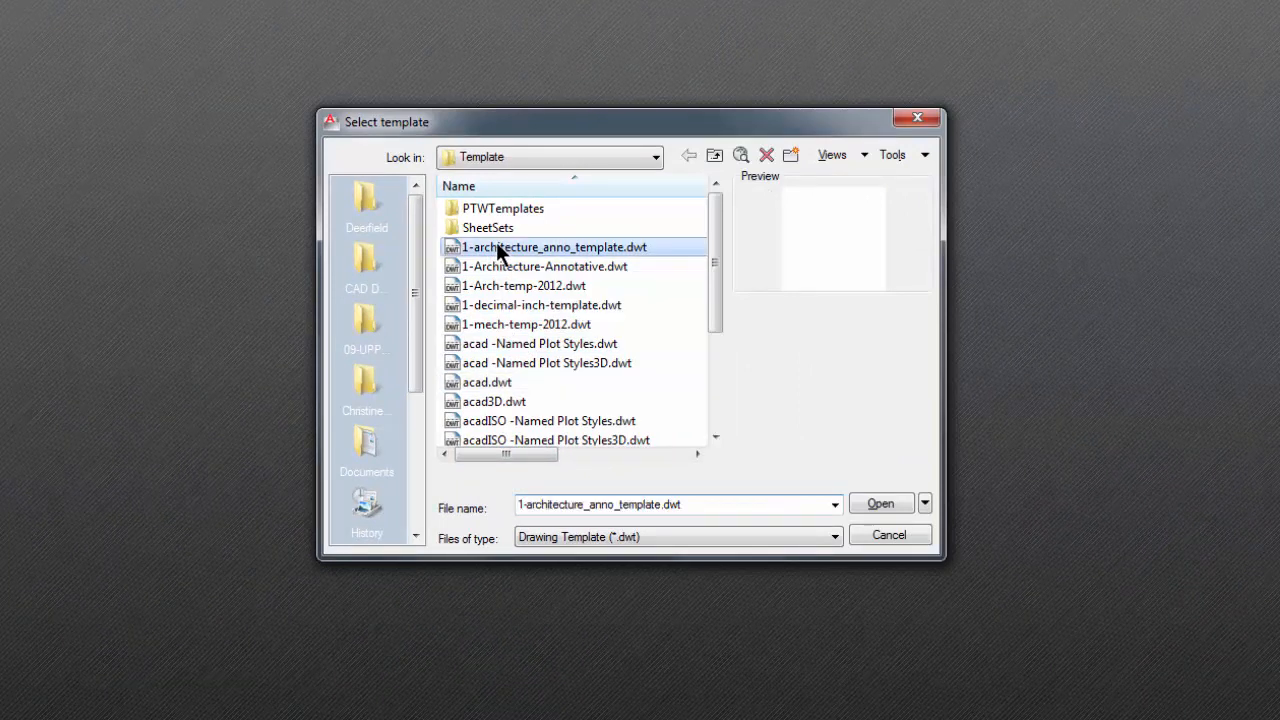
{"action": "left_click", "coordinate": [880, 503]}
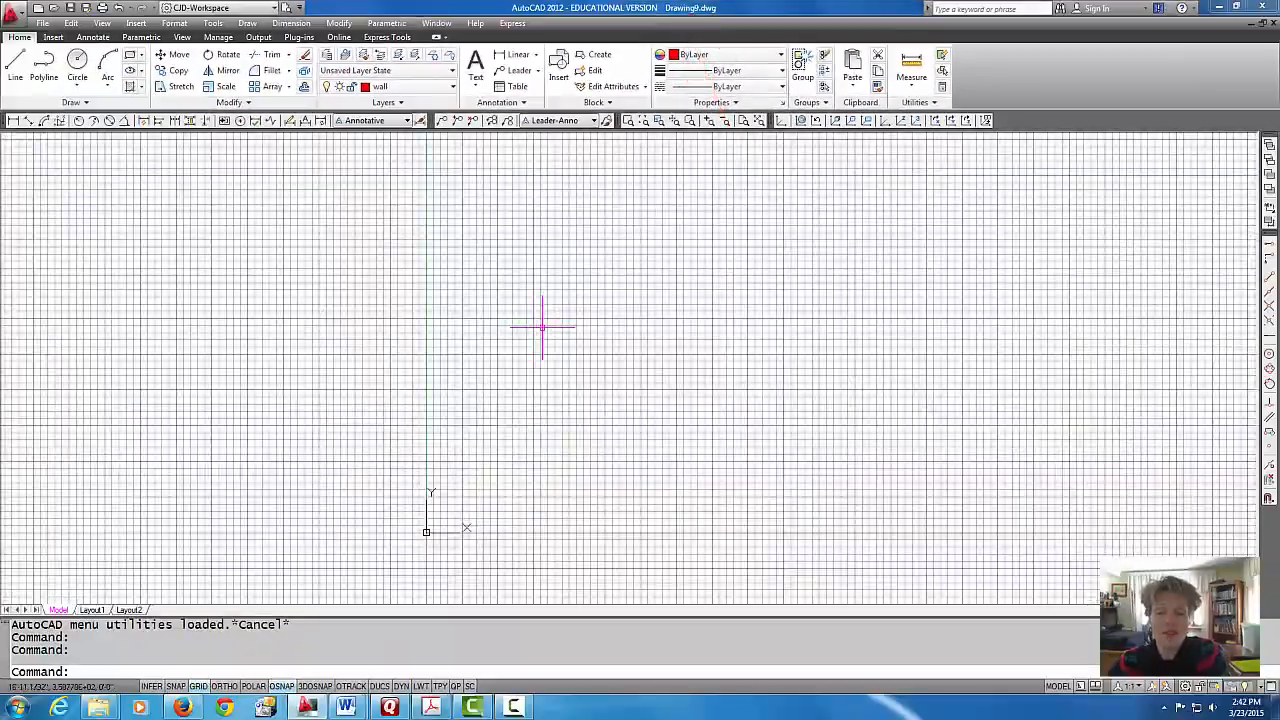
Step: Check the new drawing's layers and its text, dimension, multileader and table styles
{"action": "scroll", "coordinate": [542, 327], "scroll_direction": "down", "scroll_amount": 2}
{"action": "middle_click_drag", "start_coordinate": [543, 326], "coordinate": [420, 389]}
{"action": "scroll", "coordinate": [431, 389], "scroll_direction": "up", "scroll_amount": 1}
{"action": "middle_click_drag", "start_coordinate": [540, 367], "coordinate": [452, 347]}
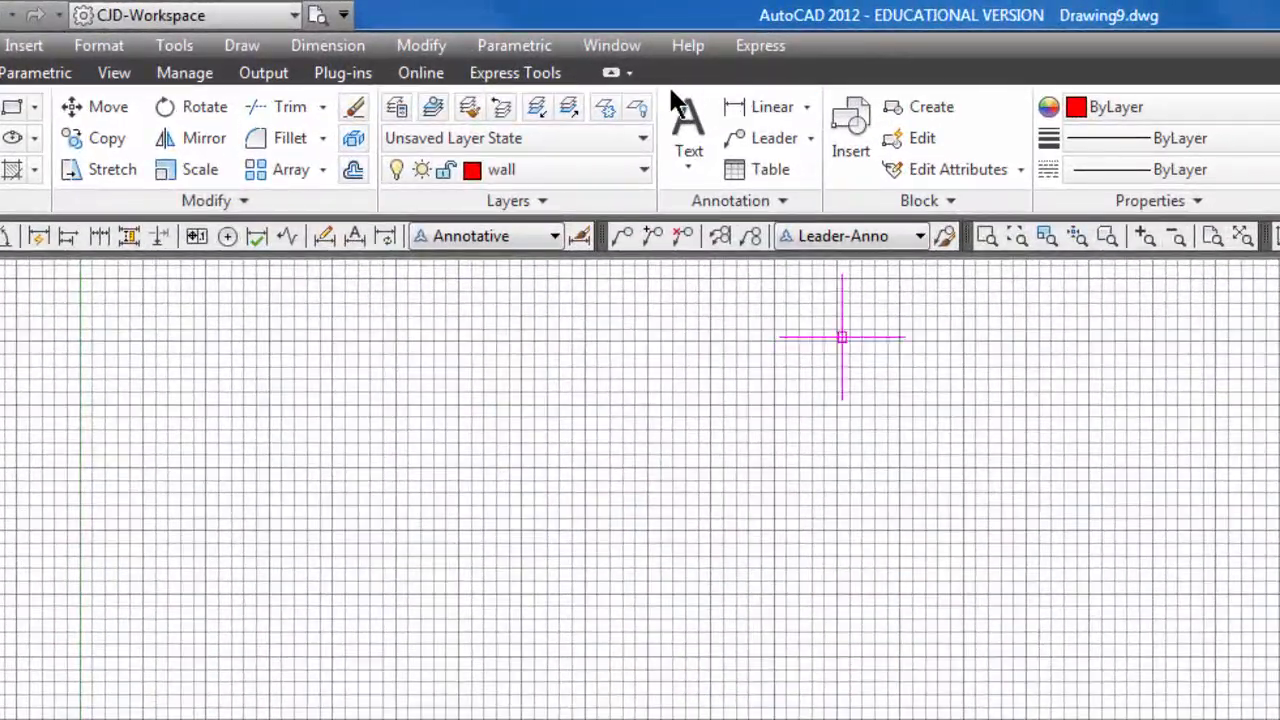
{"action": "left_click", "coordinate": [636, 175]}
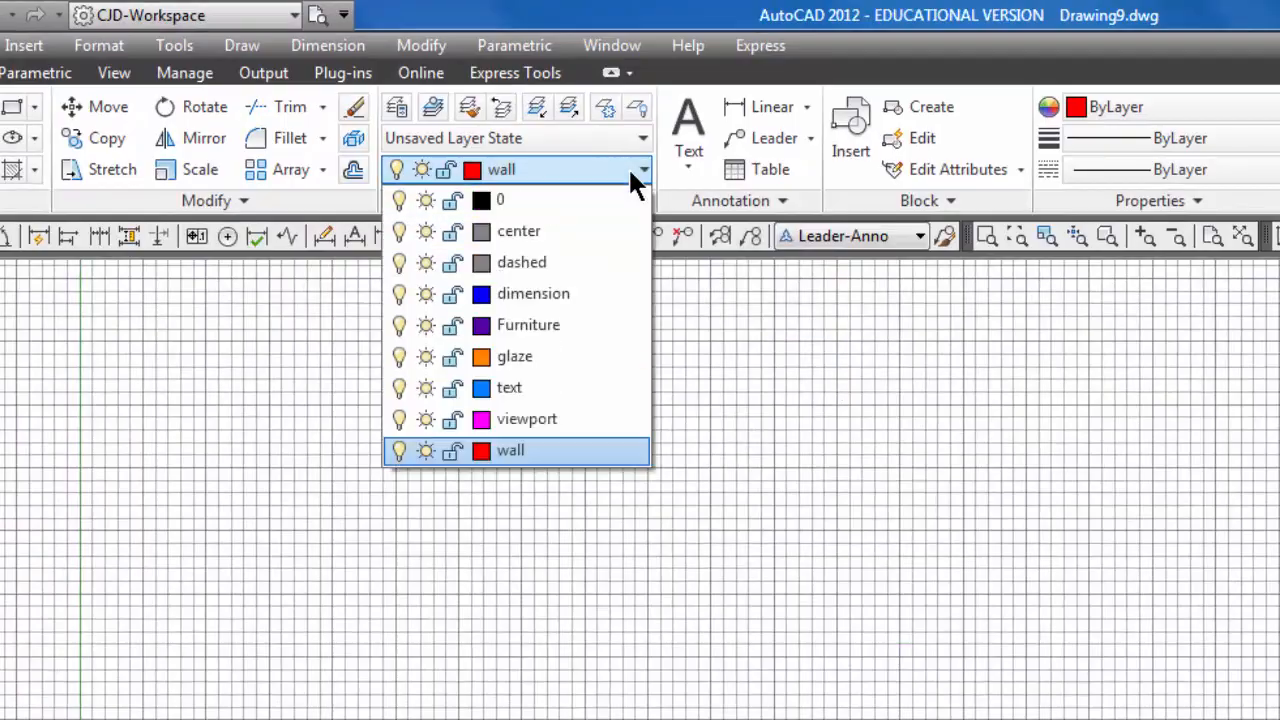
{"action": "left_click", "coordinate": [763, 205]}
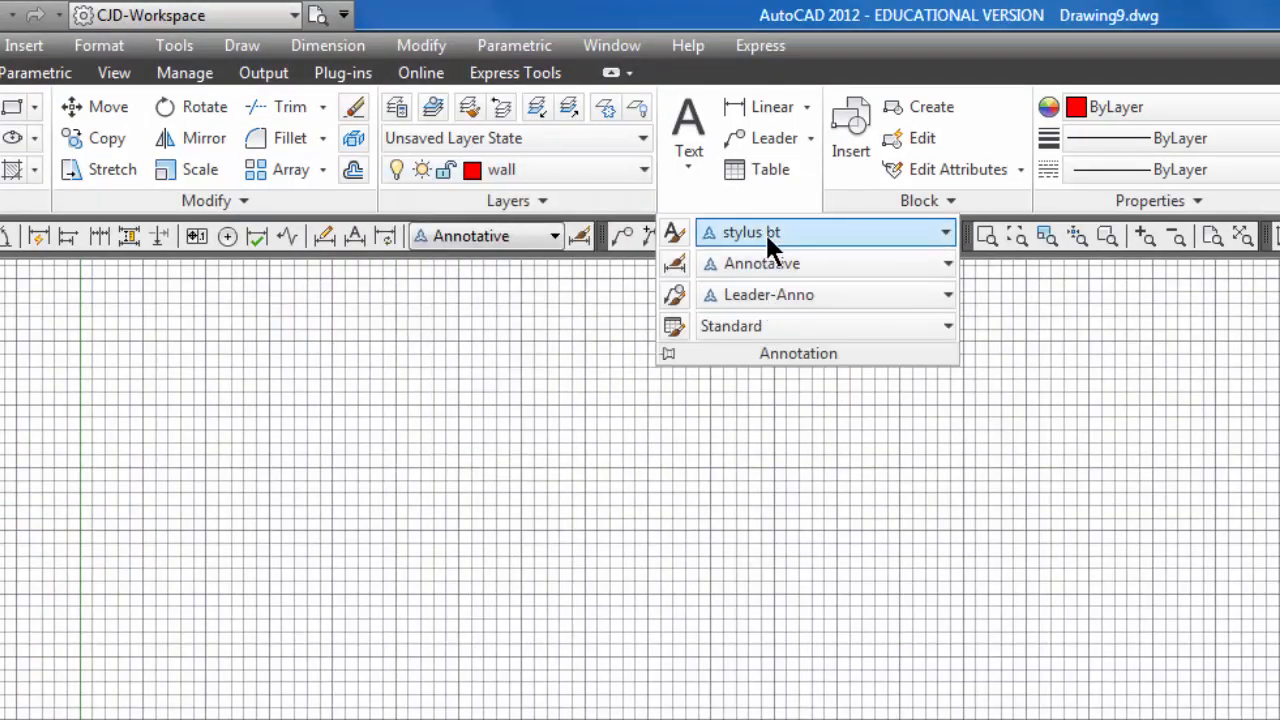
{"action": "left_click", "coordinate": [989, 459]}
{"action": "left_click", "coordinate": [912, 438]}
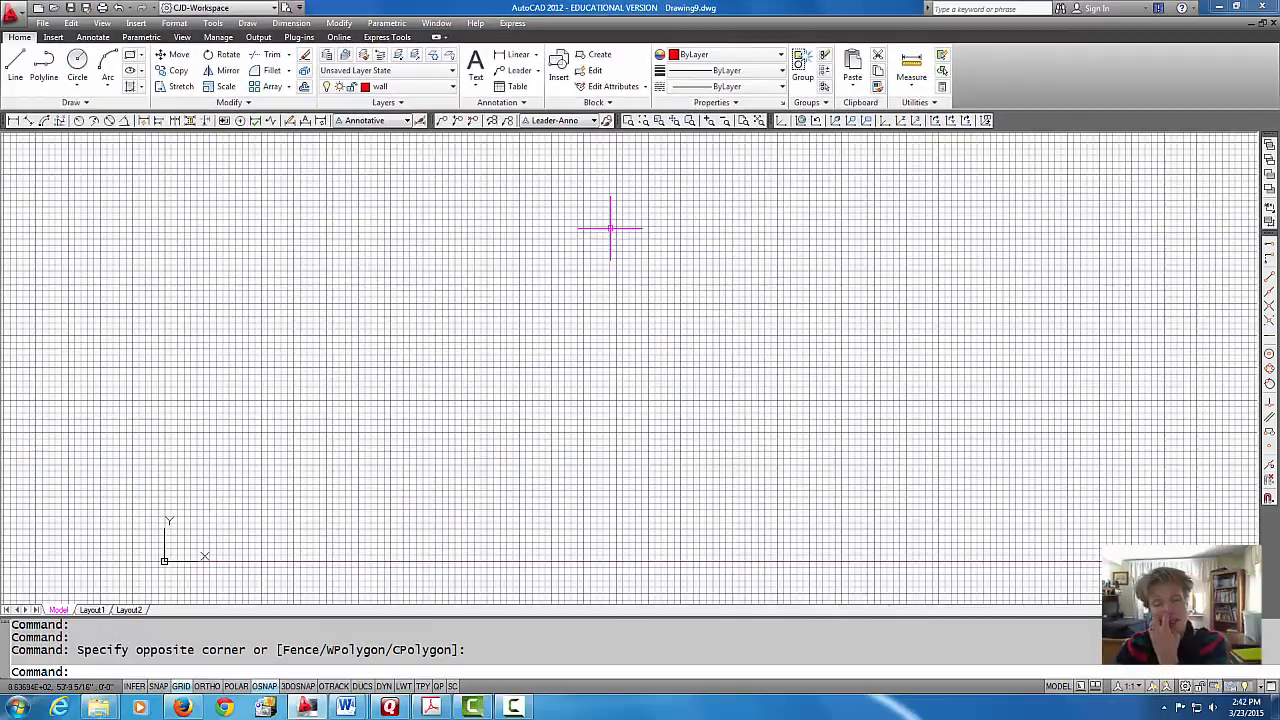